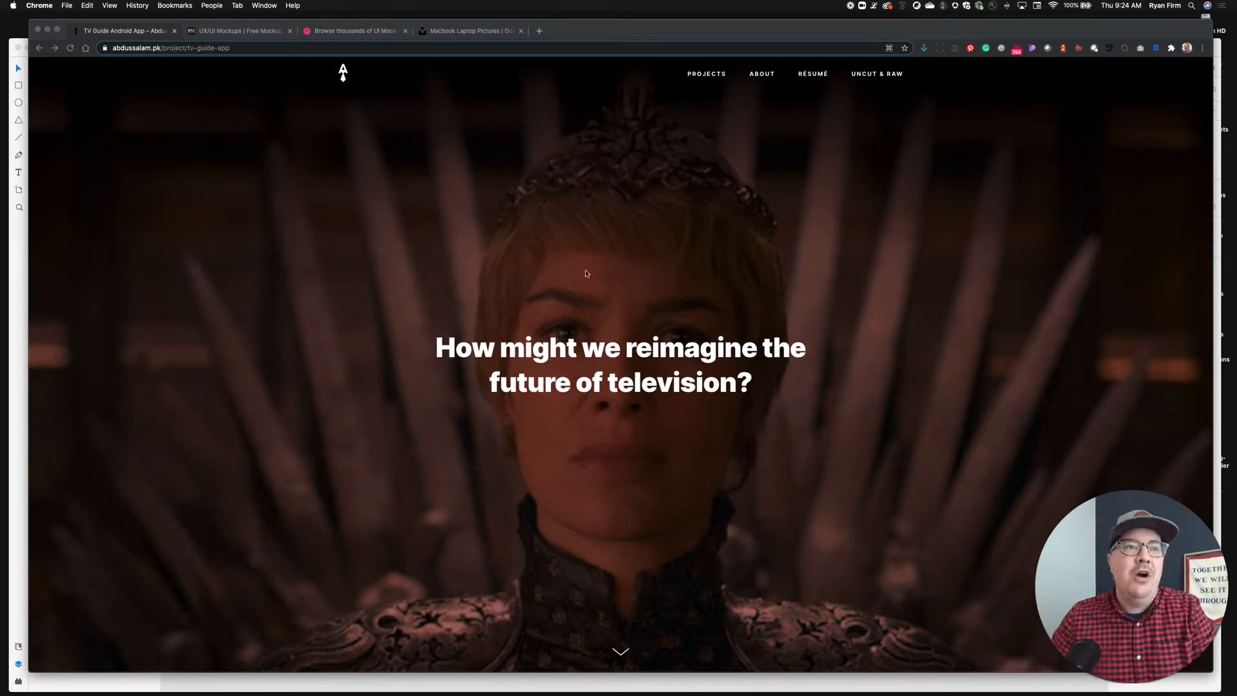
# Skim the TV Guide case study from its opening headline through the survey, journey mapping and brainstorming sections, and return to the Problem section.
pyautogui.scroll(-3, 883, 350)
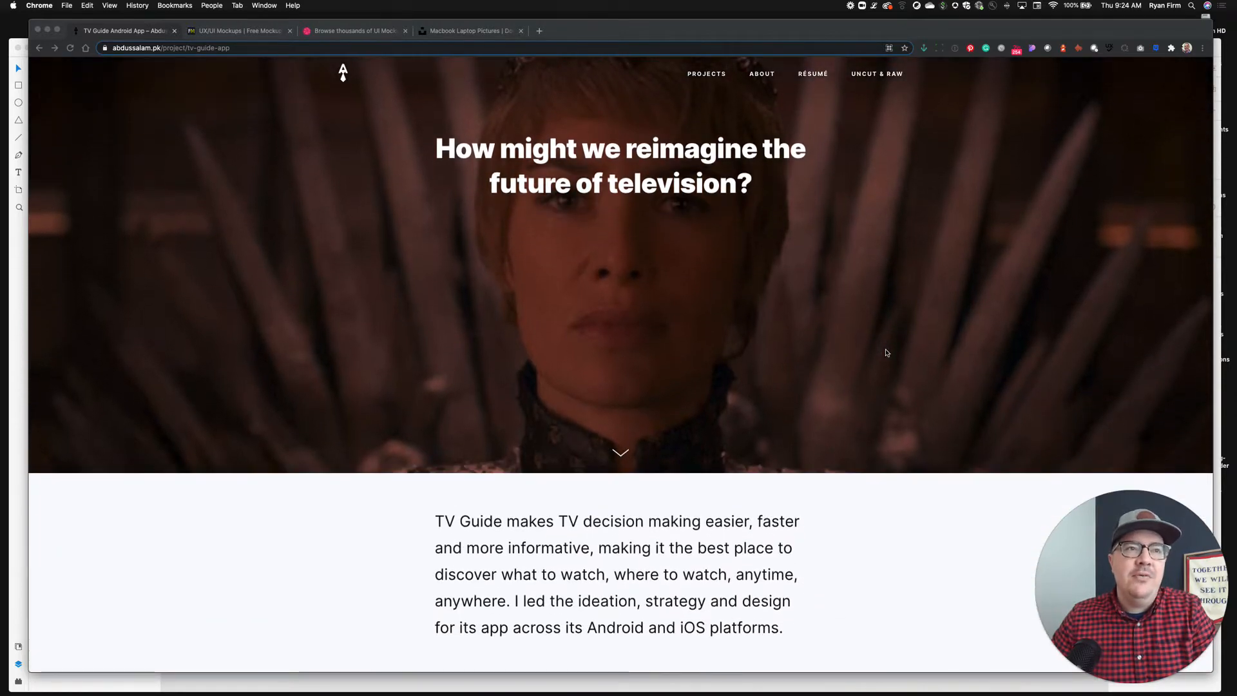
pyautogui.scroll(-10, 885, 353)
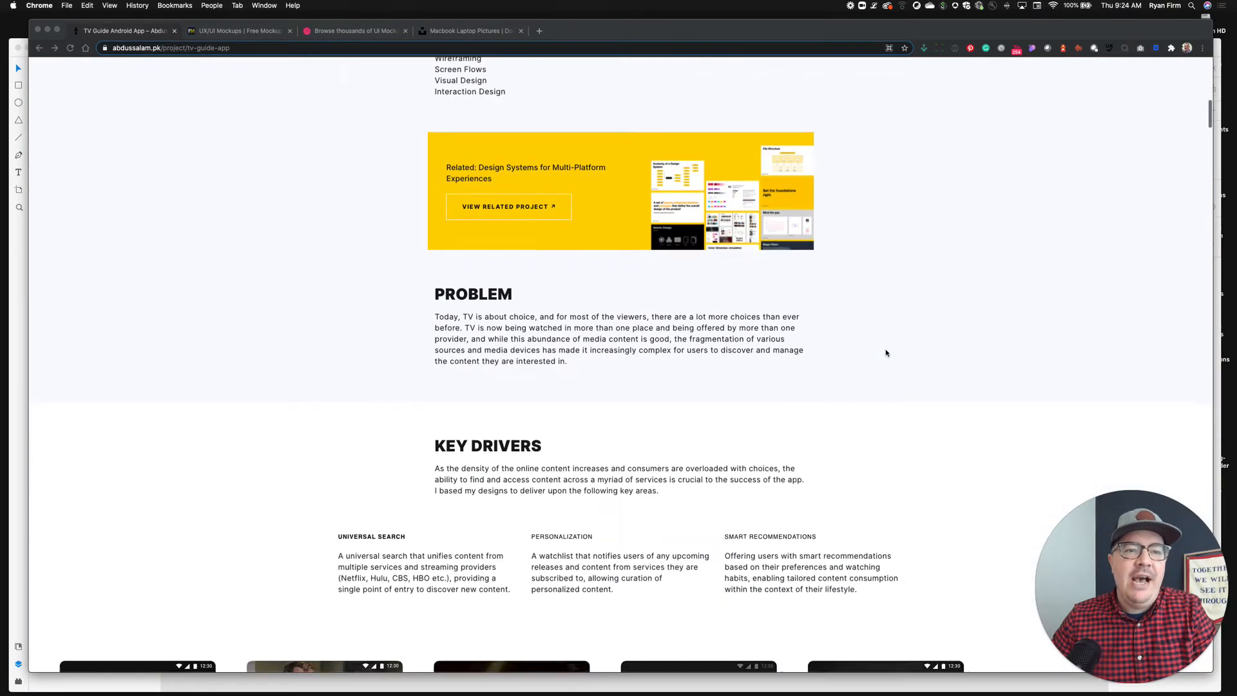
pyautogui.scroll(-7, 885, 352)
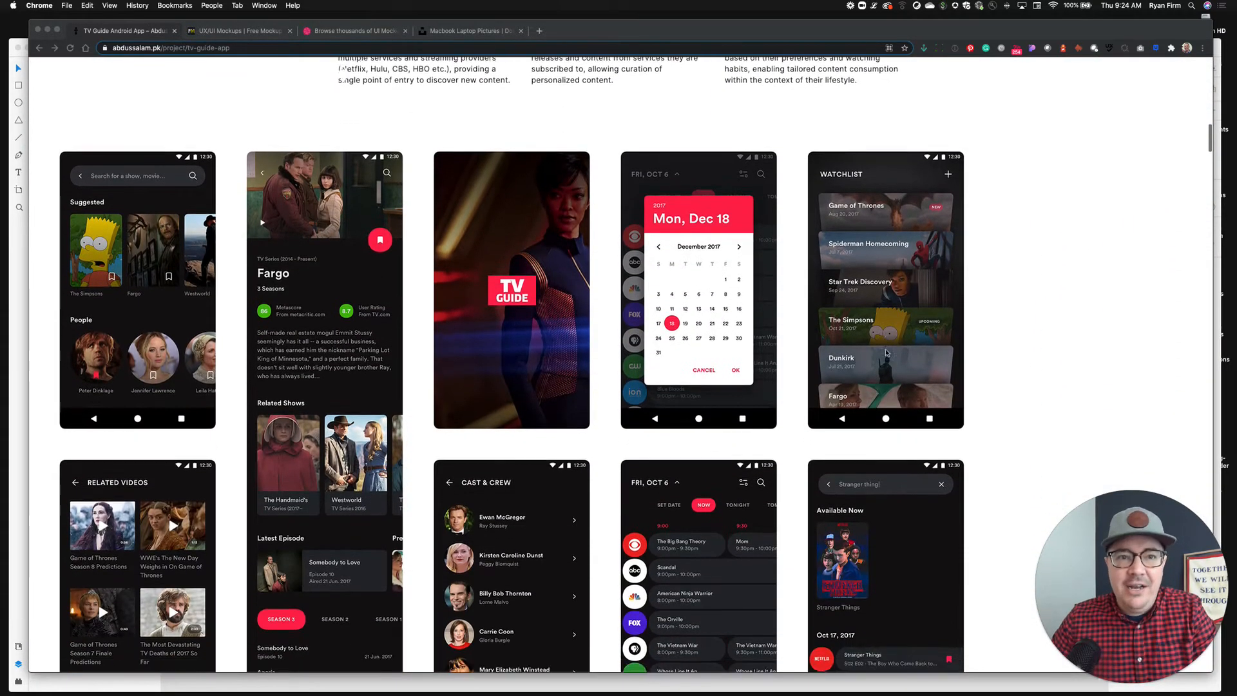
pyautogui.scroll(-12, 886, 353)
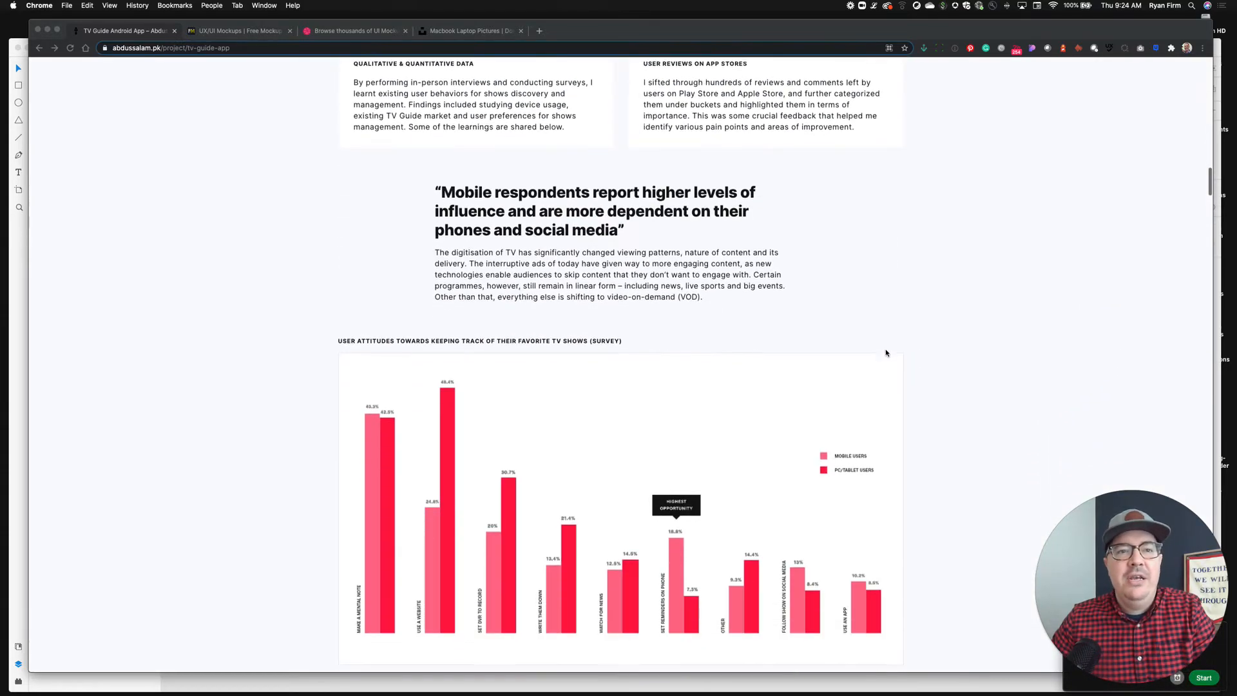
pyautogui.scroll(-8, 886, 353)
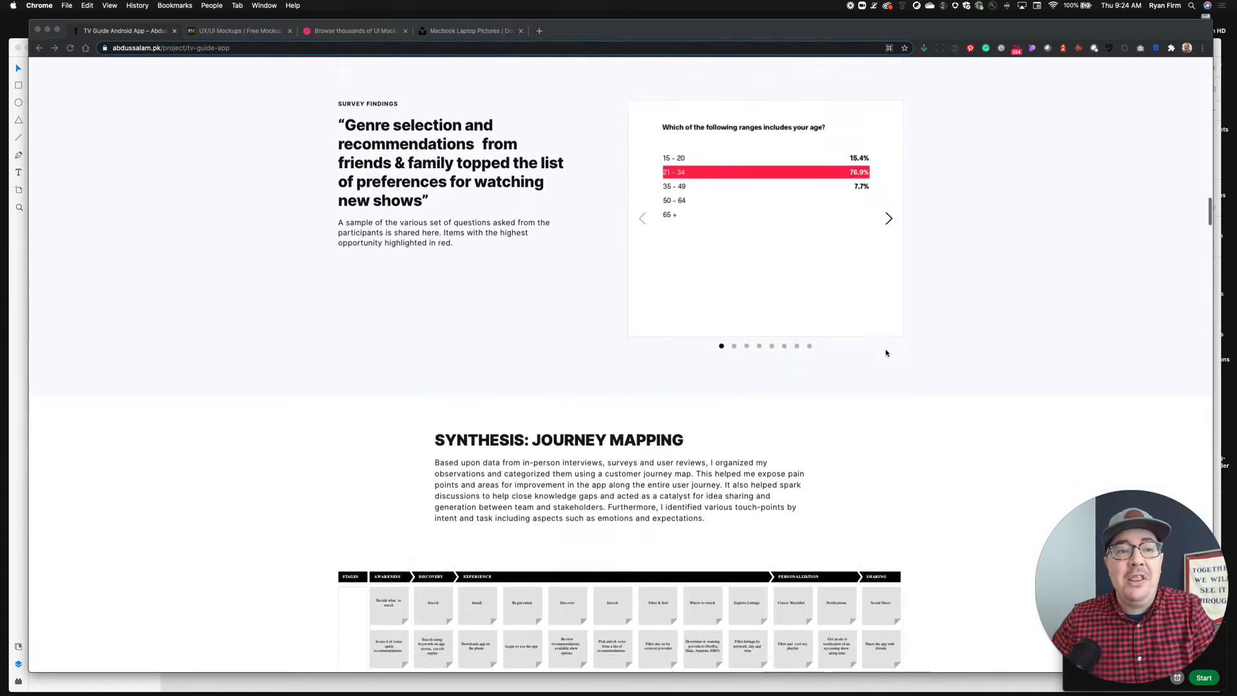
pyautogui.scroll(-7, 886, 352)
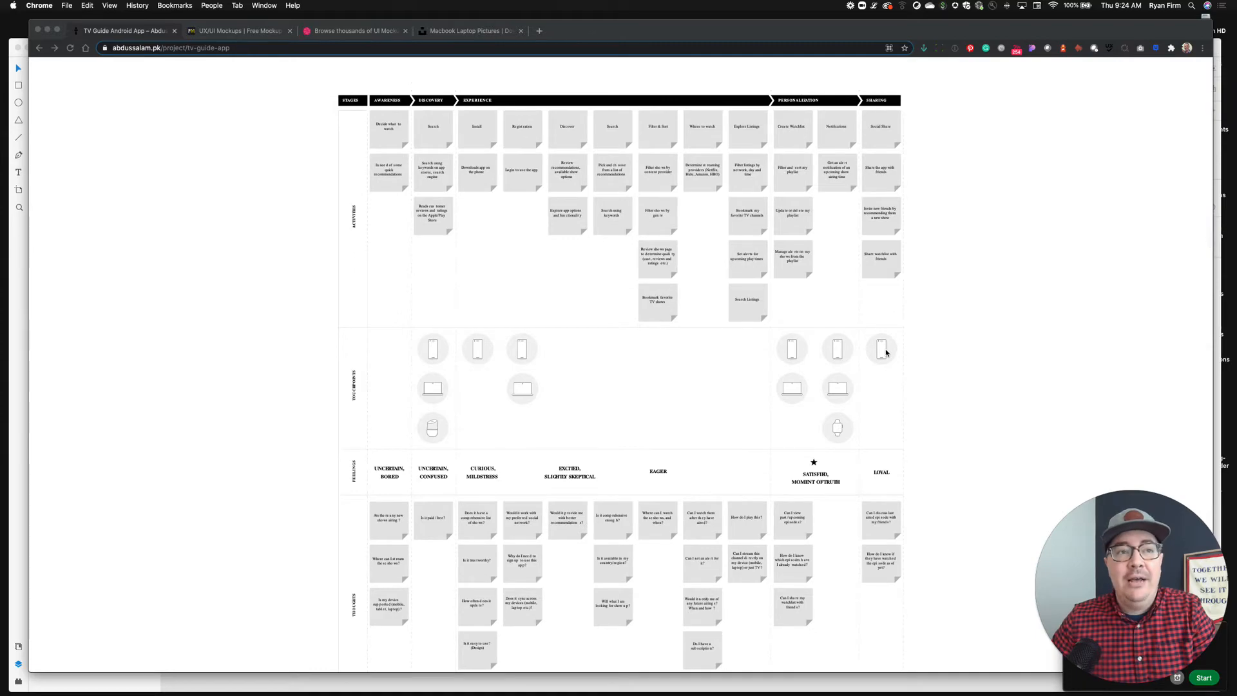
pyautogui.scroll(-15, 885, 353)
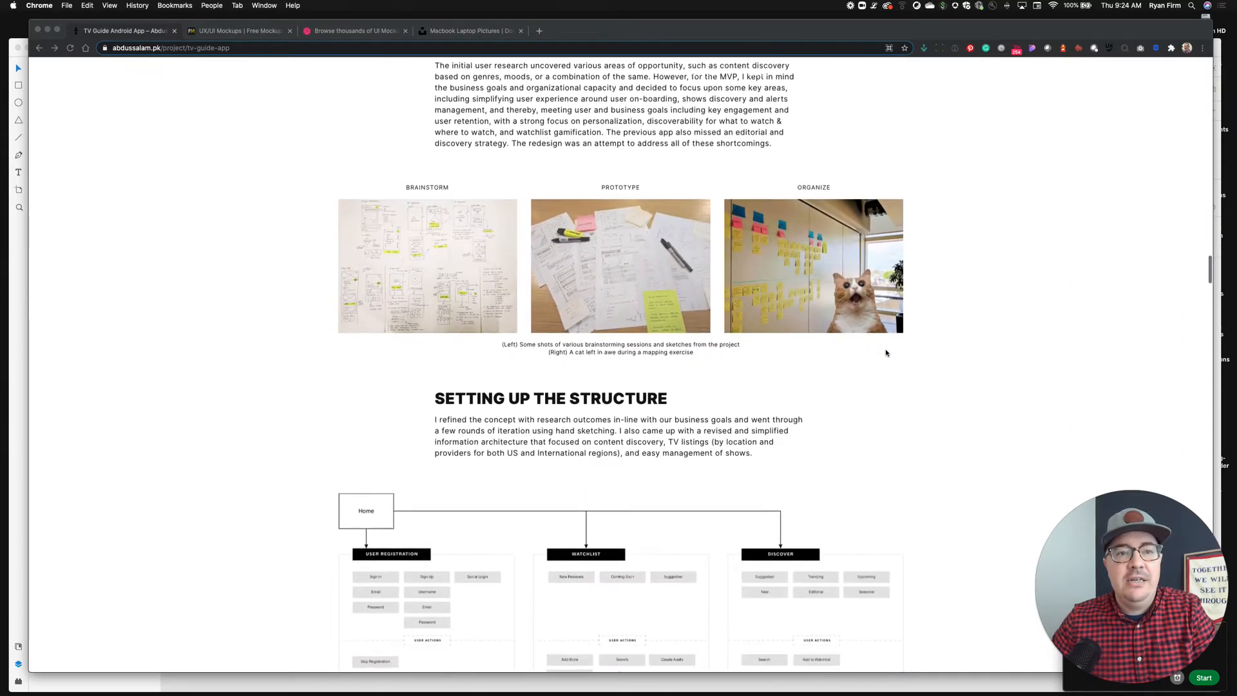
pyautogui.scroll(20, 886, 353)
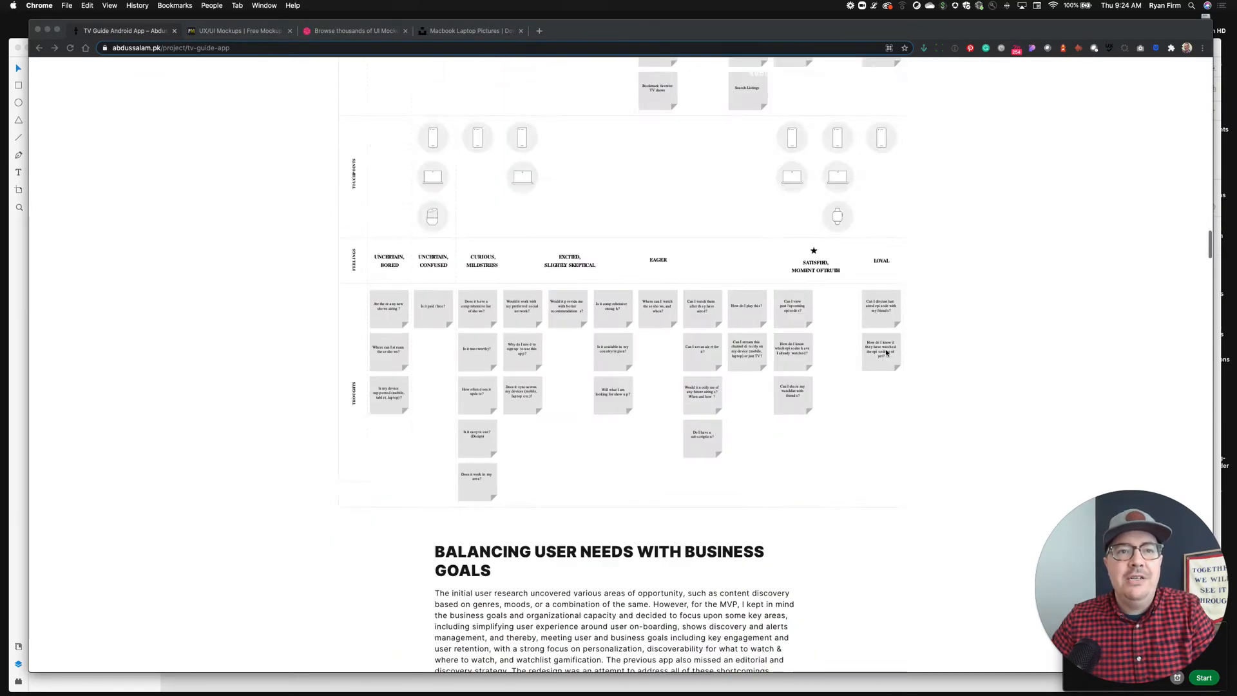
pyautogui.scroll(20, 885, 352)
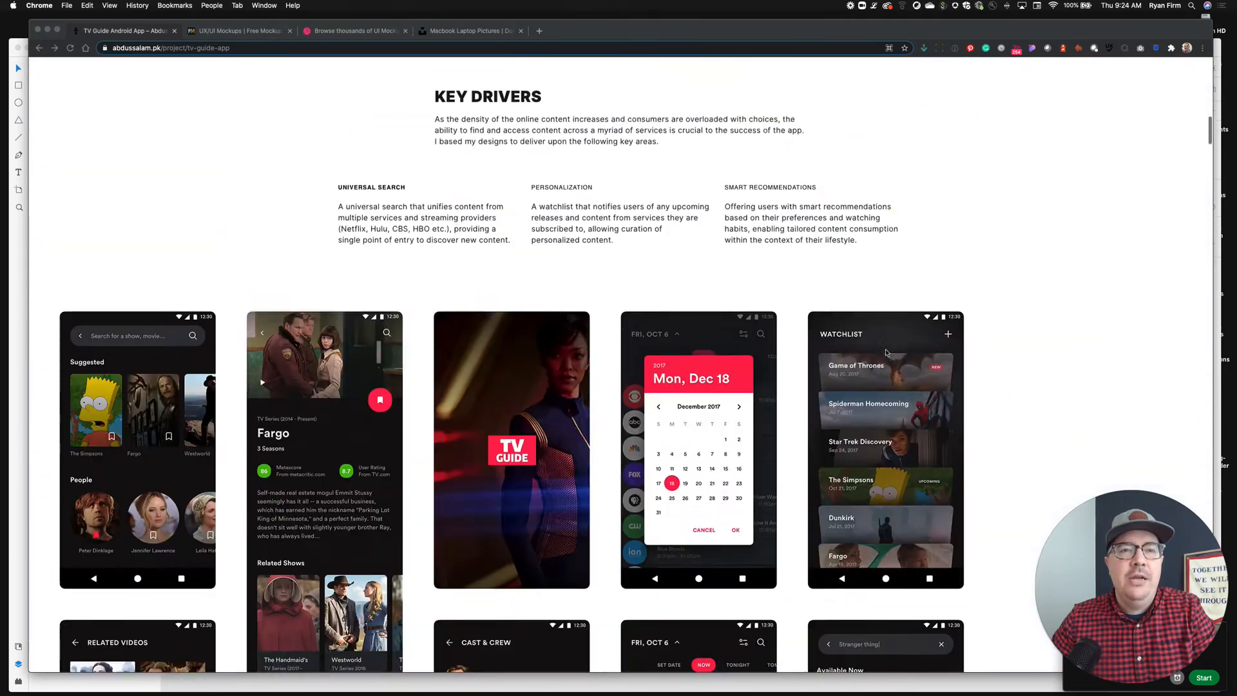
pyautogui.scroll(3, 885, 352)
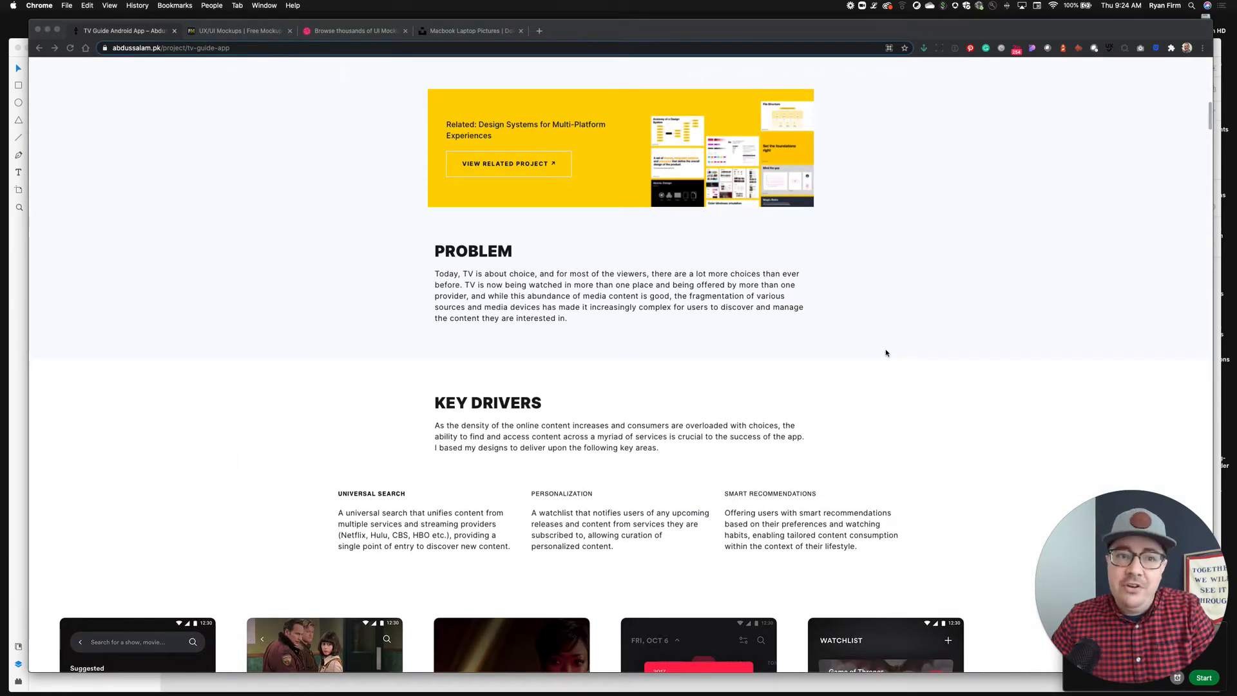
# Review the case study's structure from Key Drivers through the app screens, survey findings, journey map and information architecture to Ideas to Action.
pyautogui.scroll(-7, 522, 326)
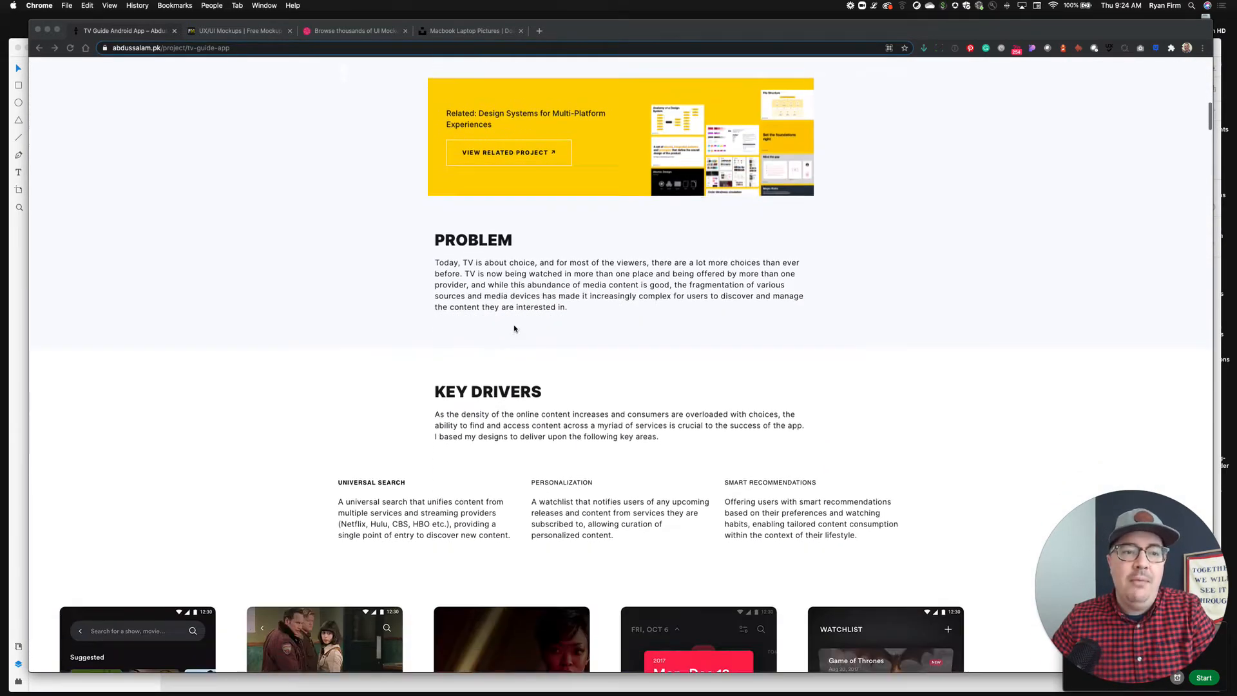
pyautogui.scroll(-11, 638, 200)
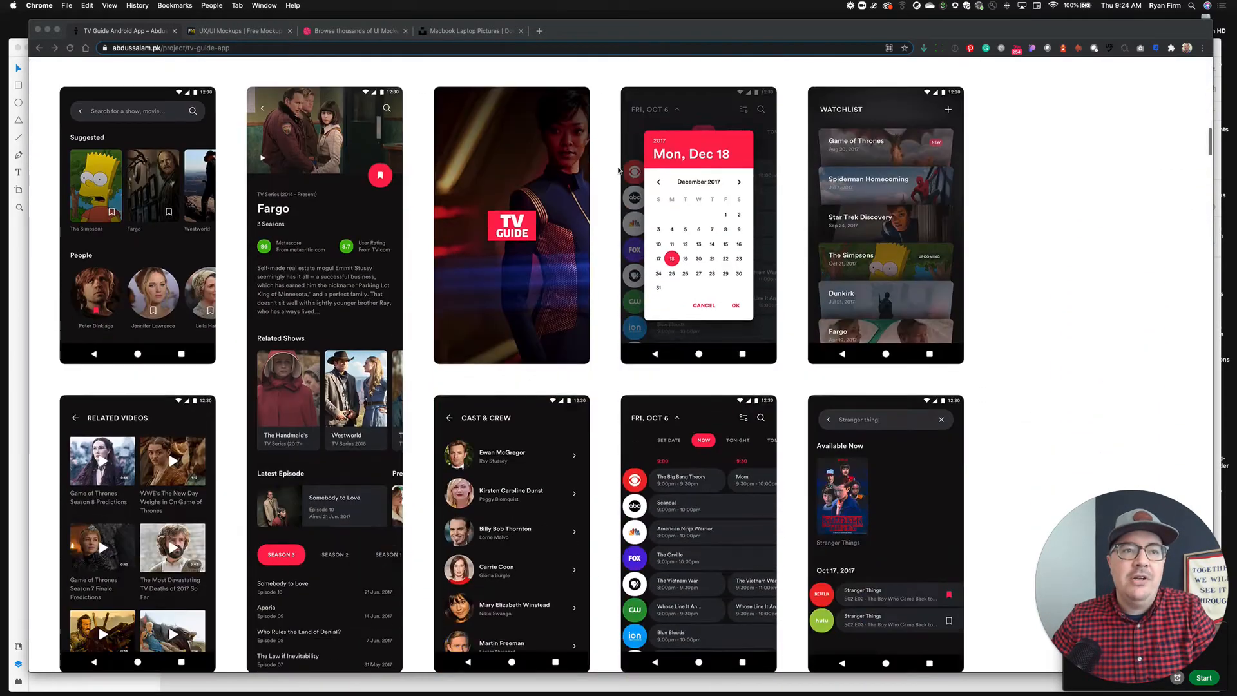
pyautogui.scroll(-17, 615, 184)
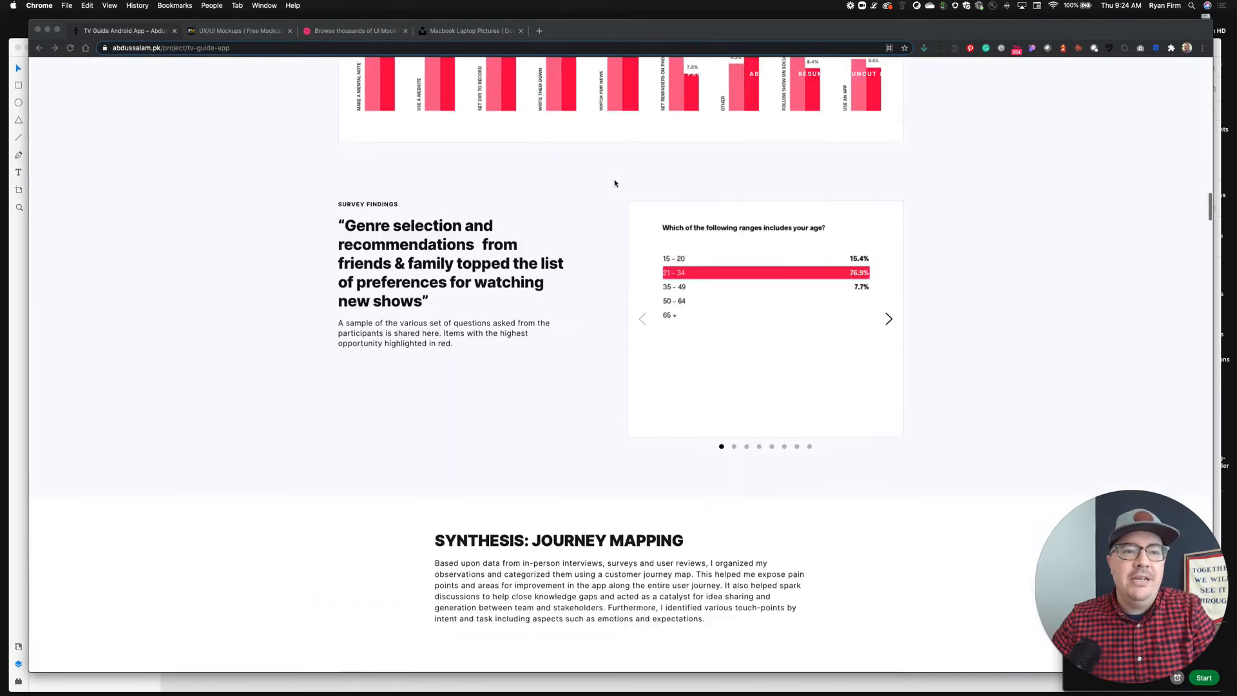
pyautogui.scroll(-10, 644, 225)
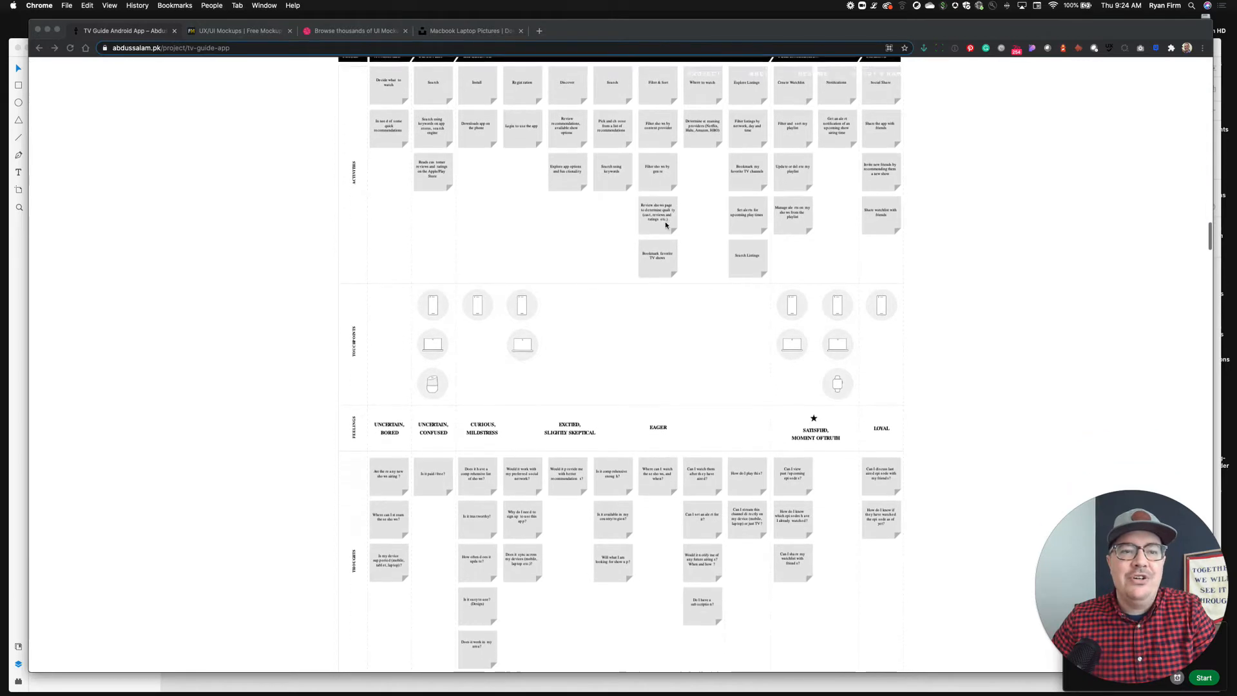
pyautogui.scroll(-7, 666, 223)
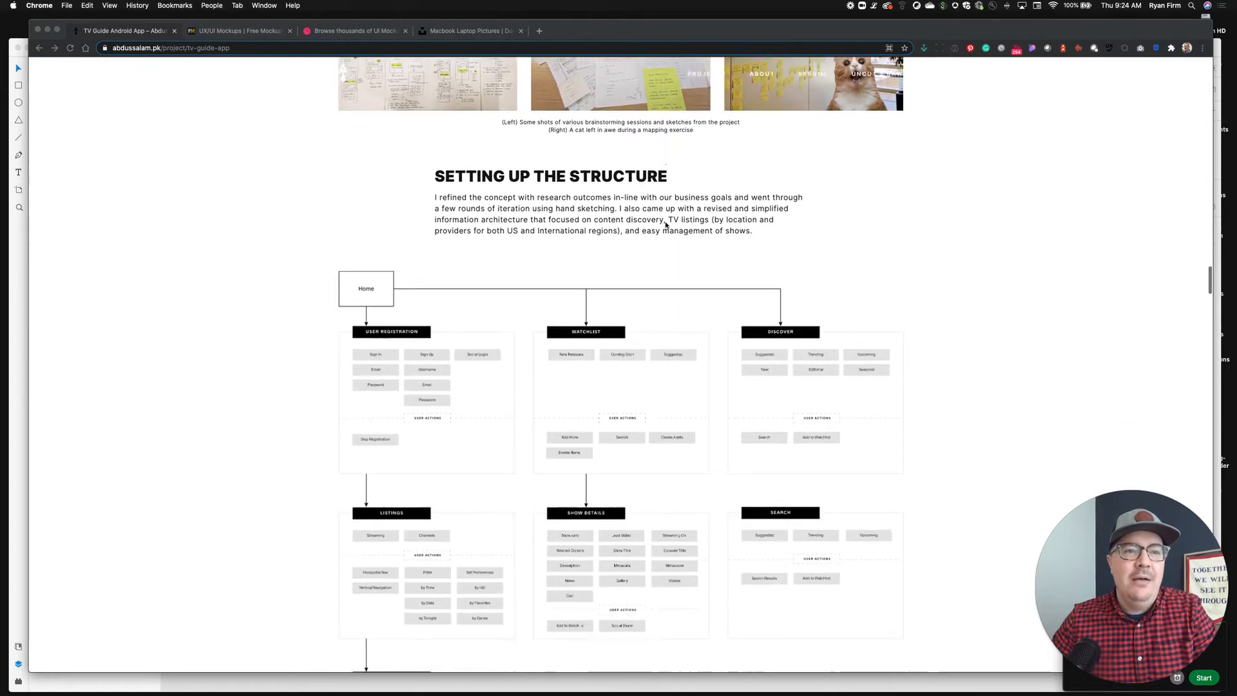
pyautogui.scroll(-2, 640, 265)
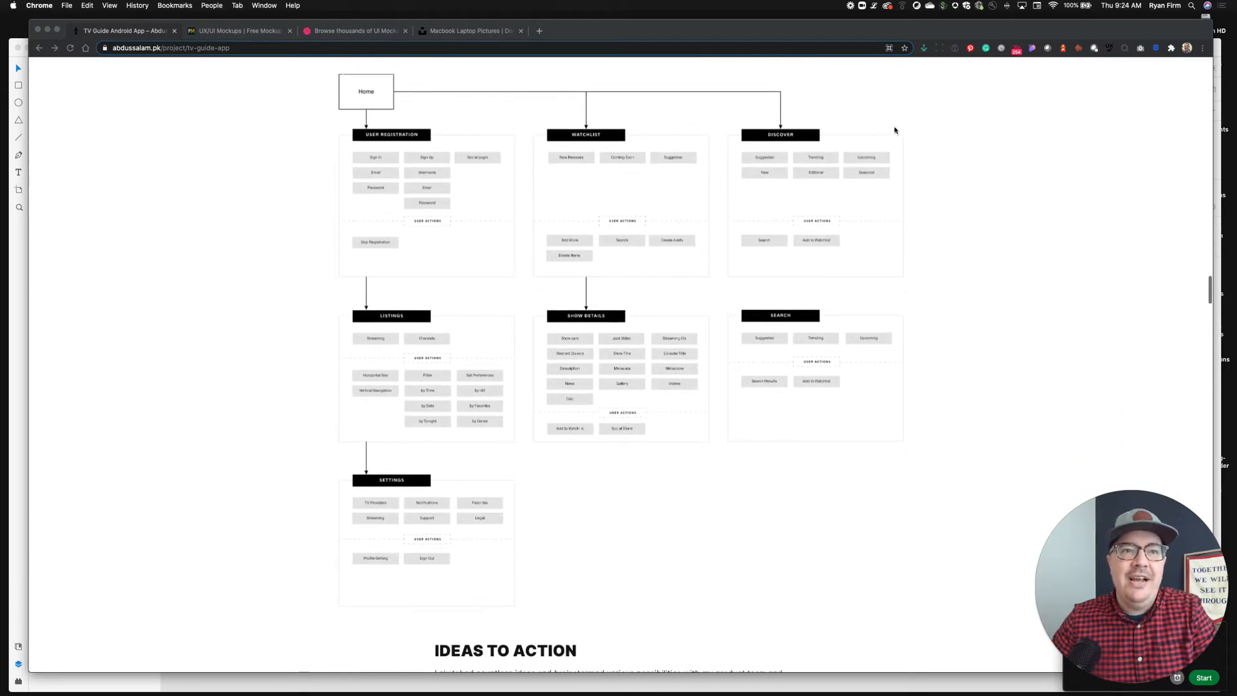
pyautogui.scroll(-15, 762, 210)
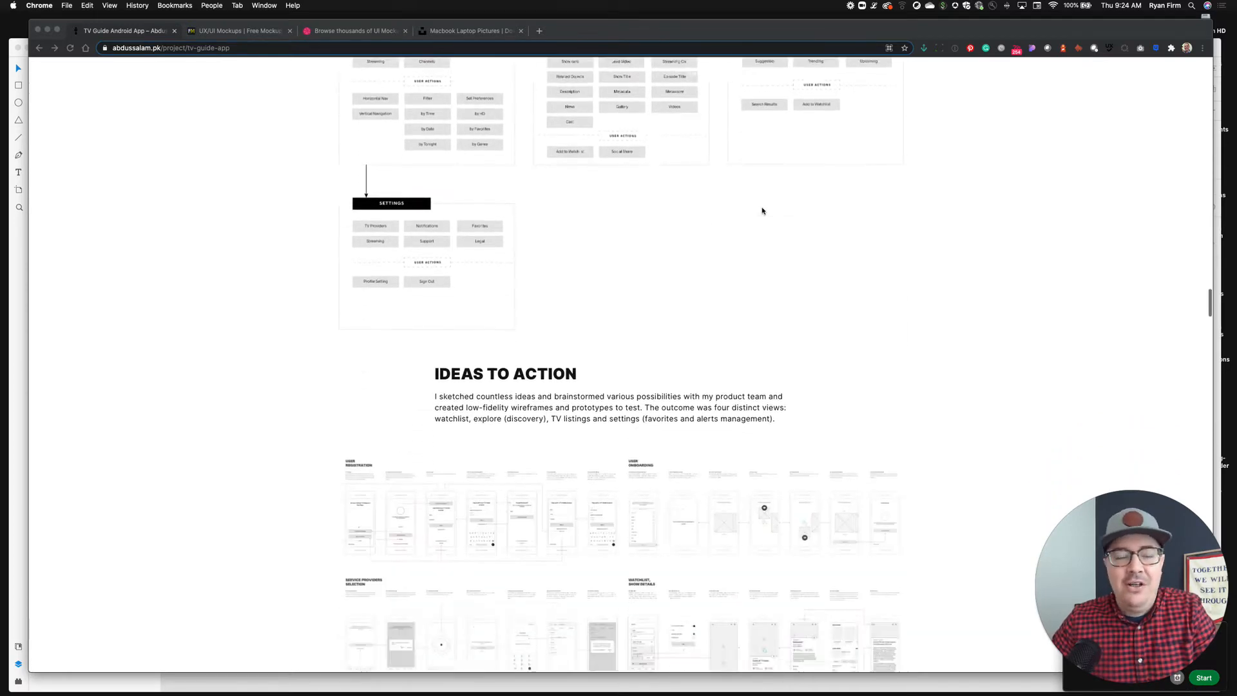
# Examine the case study's Modular Design System, its colours and UI components, and the phone mockups demonstrating the swipe interaction.
pyautogui.scroll(-11, 762, 210)
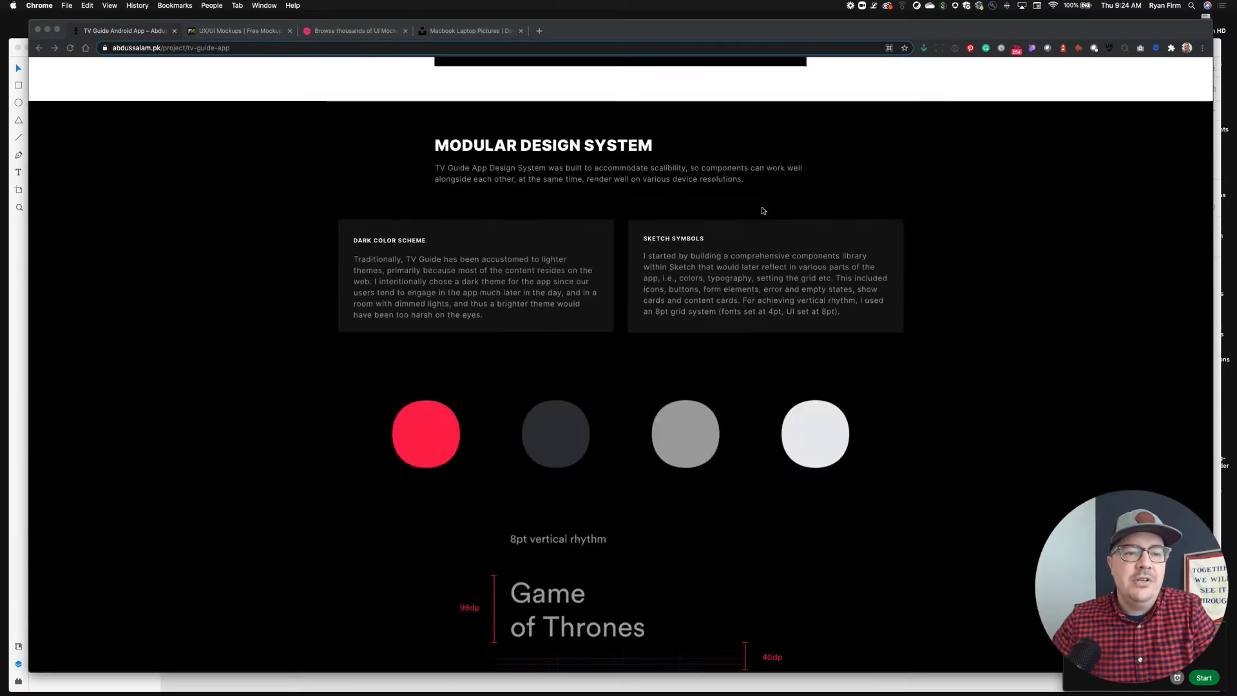
pyautogui.scroll(-8, 855, 305)
pyautogui.scroll(-15, 855, 305)
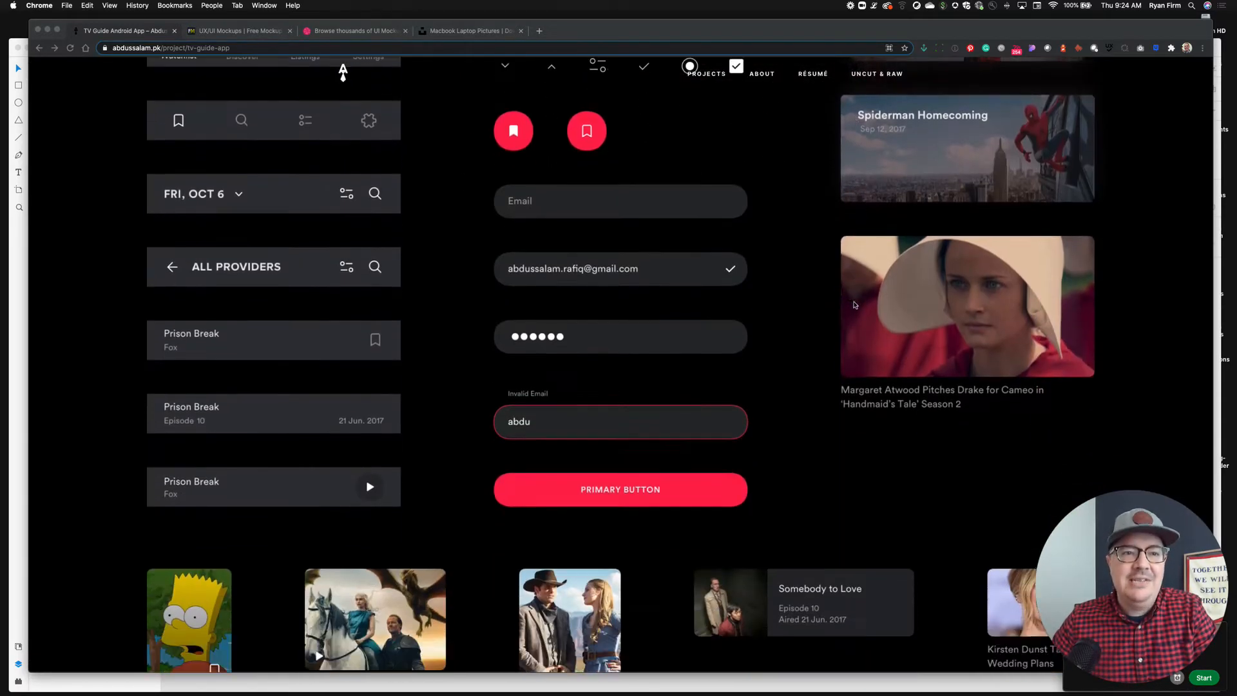
pyautogui.scroll(-7, 855, 305)
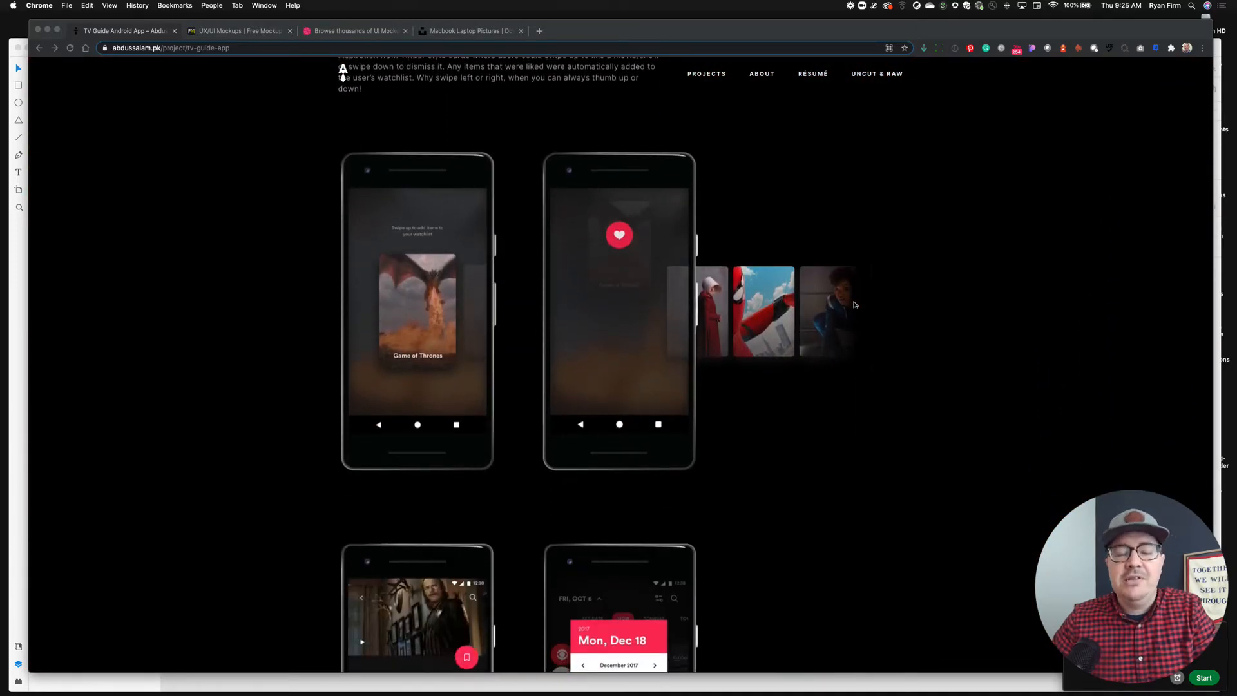
pyautogui.scroll(-8, 855, 305)
pyautogui.scroll(-5, 855, 304)
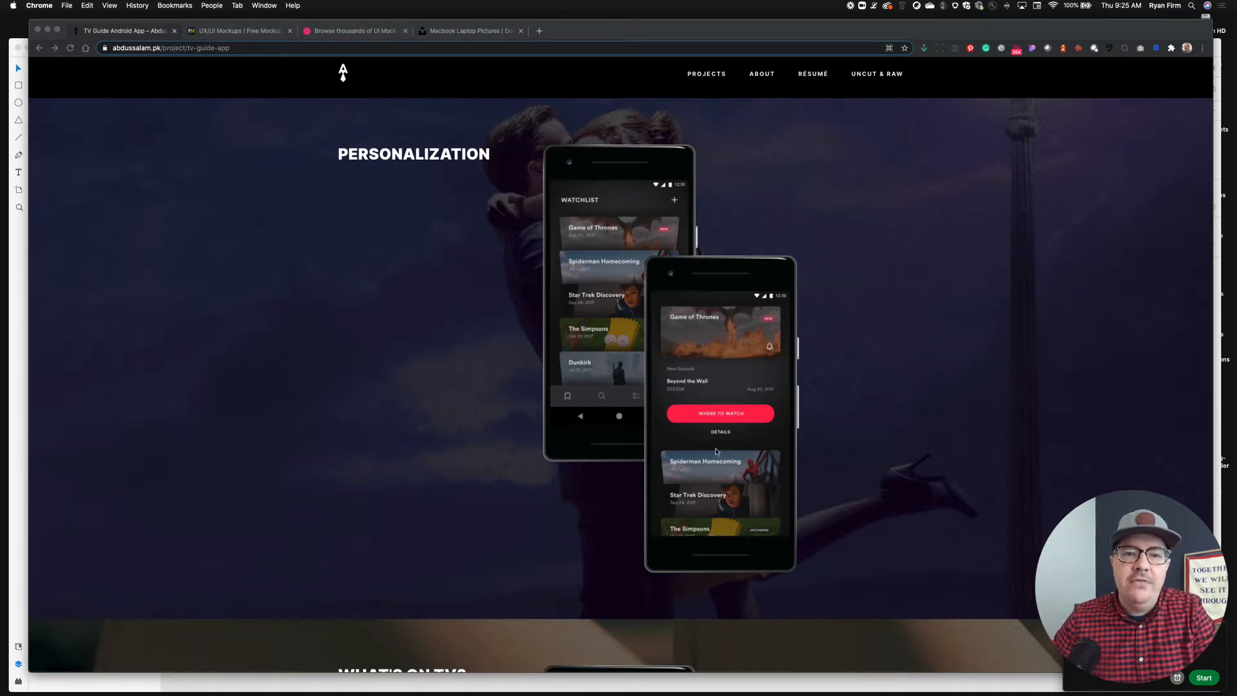
# Examine the phone mockups from Personalization to Discoverability, the artboard overview and the related project cards that close the case study.
pyautogui.scroll(-1, 563, 250)
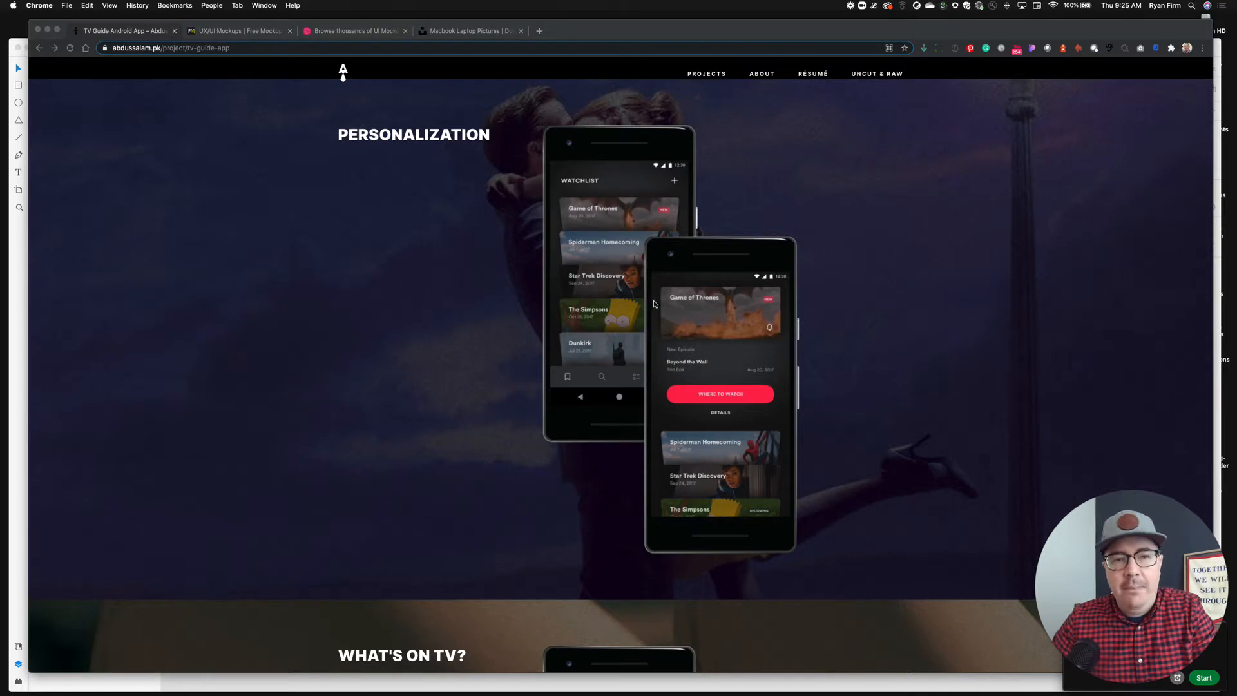
pyautogui.scroll(-10, 647, 205)
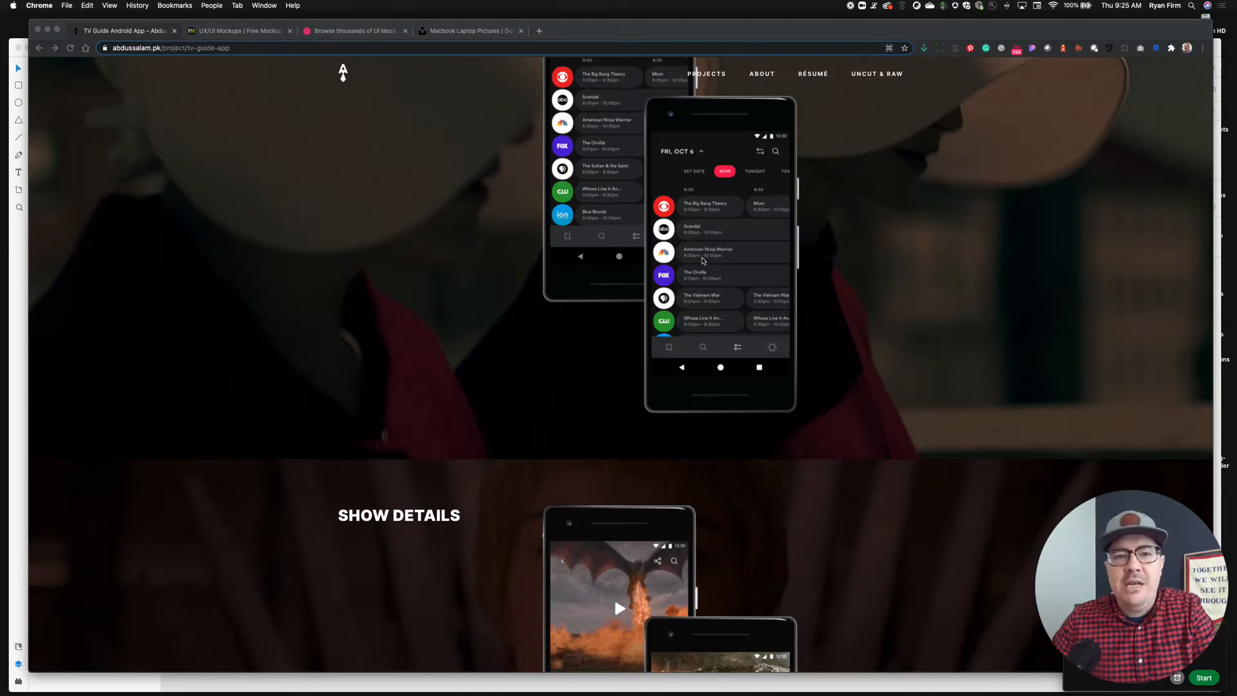
pyautogui.scroll(-5, 702, 260)
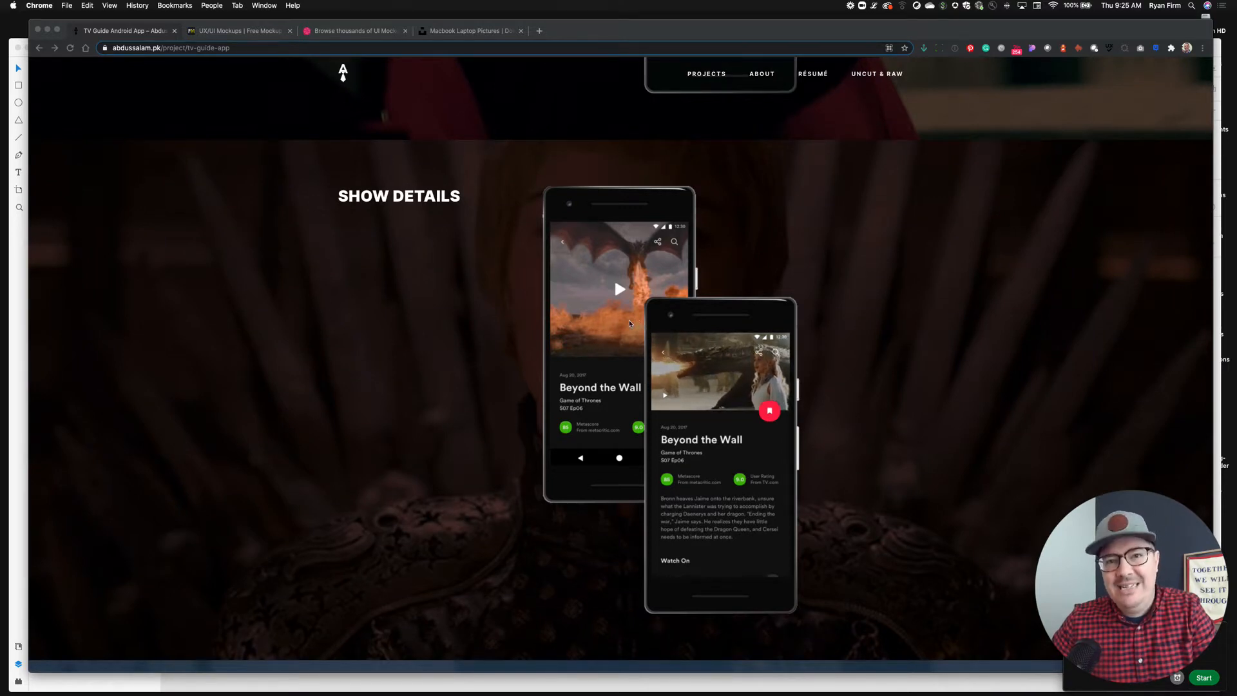
pyautogui.scroll(-2, 629, 323)
pyautogui.scroll(-15, 629, 323)
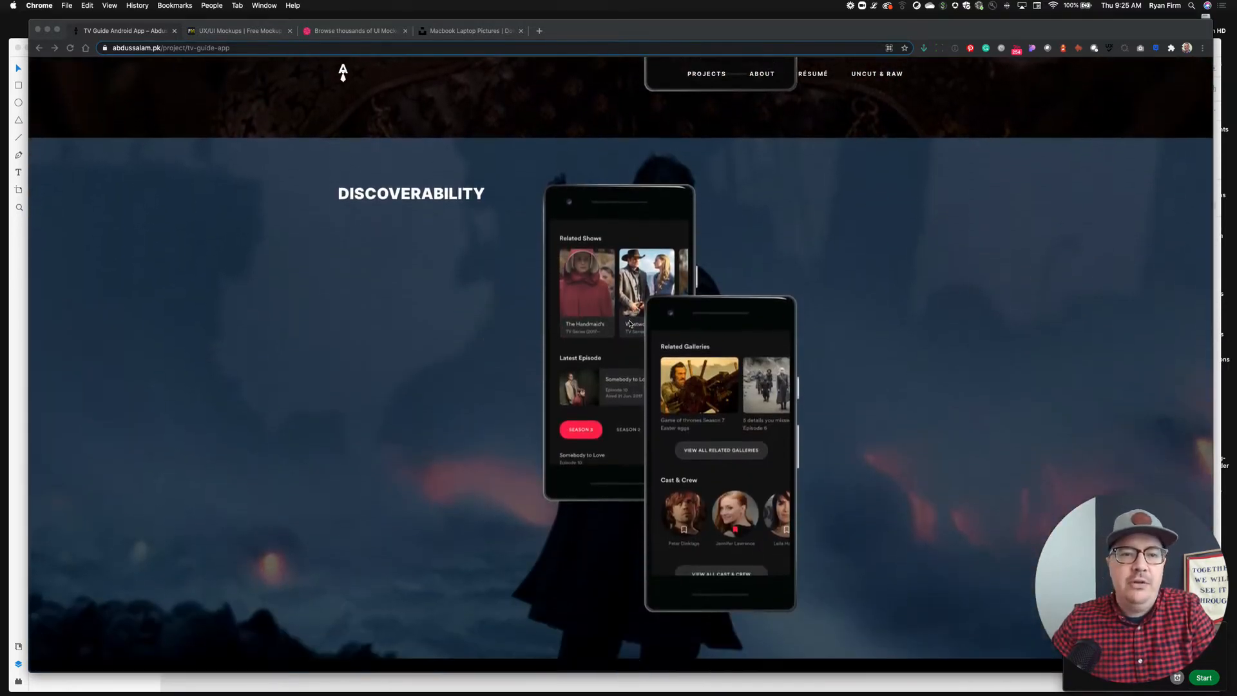
pyautogui.scroll(-1, 630, 324)
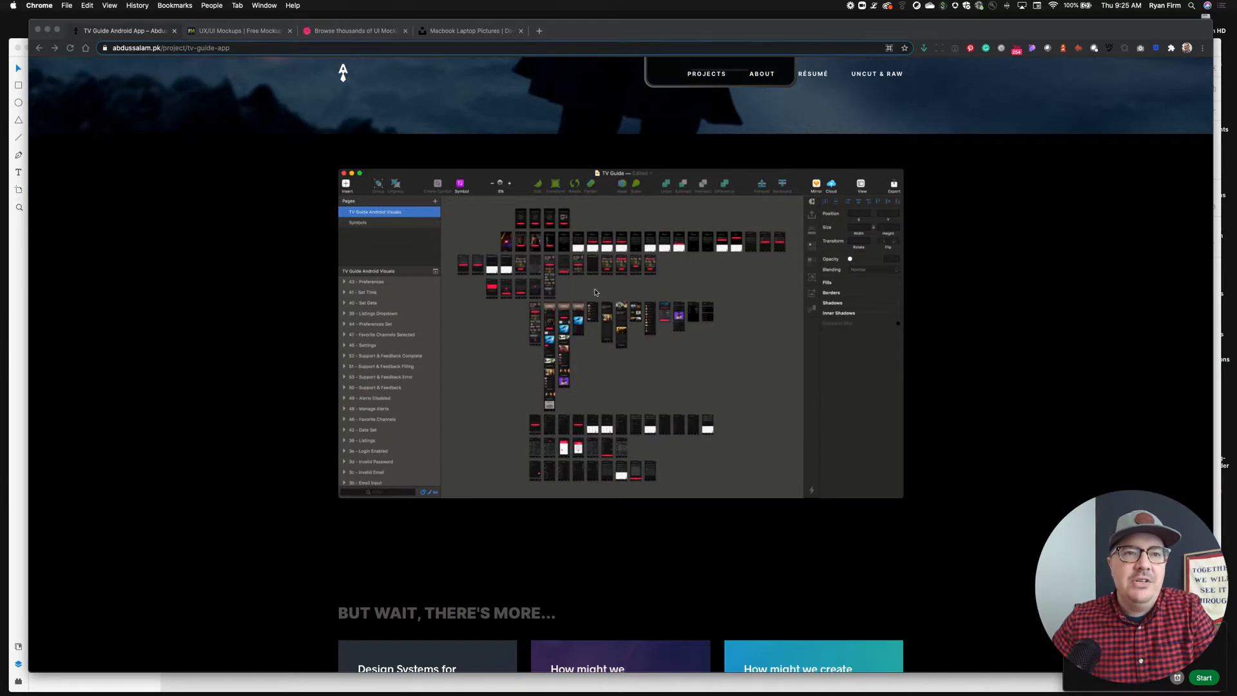
pyautogui.scroll(-1, 530, 211)
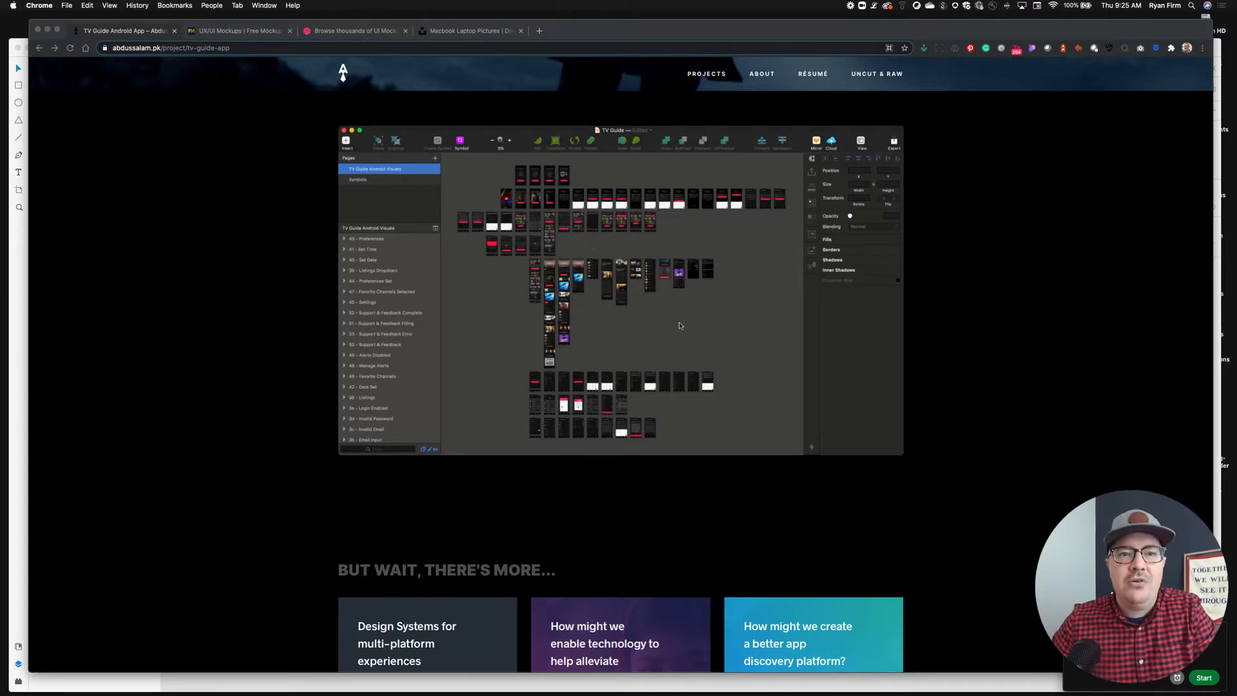
pyautogui.scroll(-10, 643, 292)
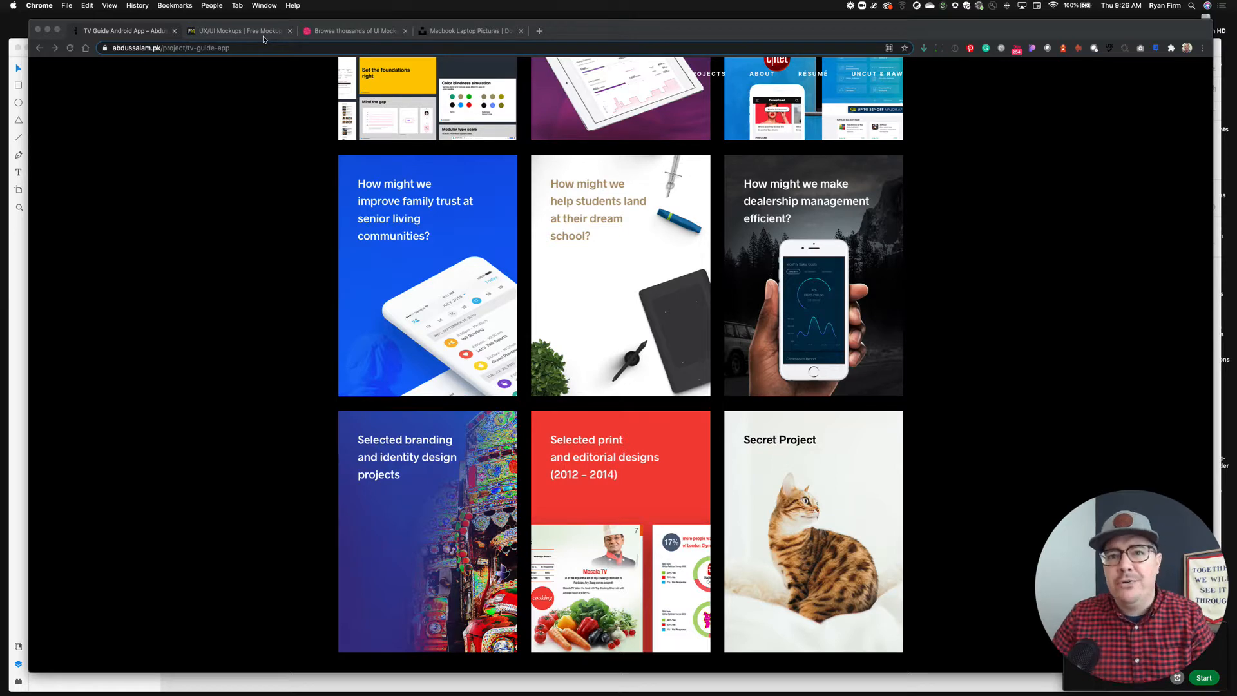
# Switch to the Free Mockup site's UX/UI Mockups page and browse its mockup categories and the free device mockups.
pyautogui.click(236, 32)
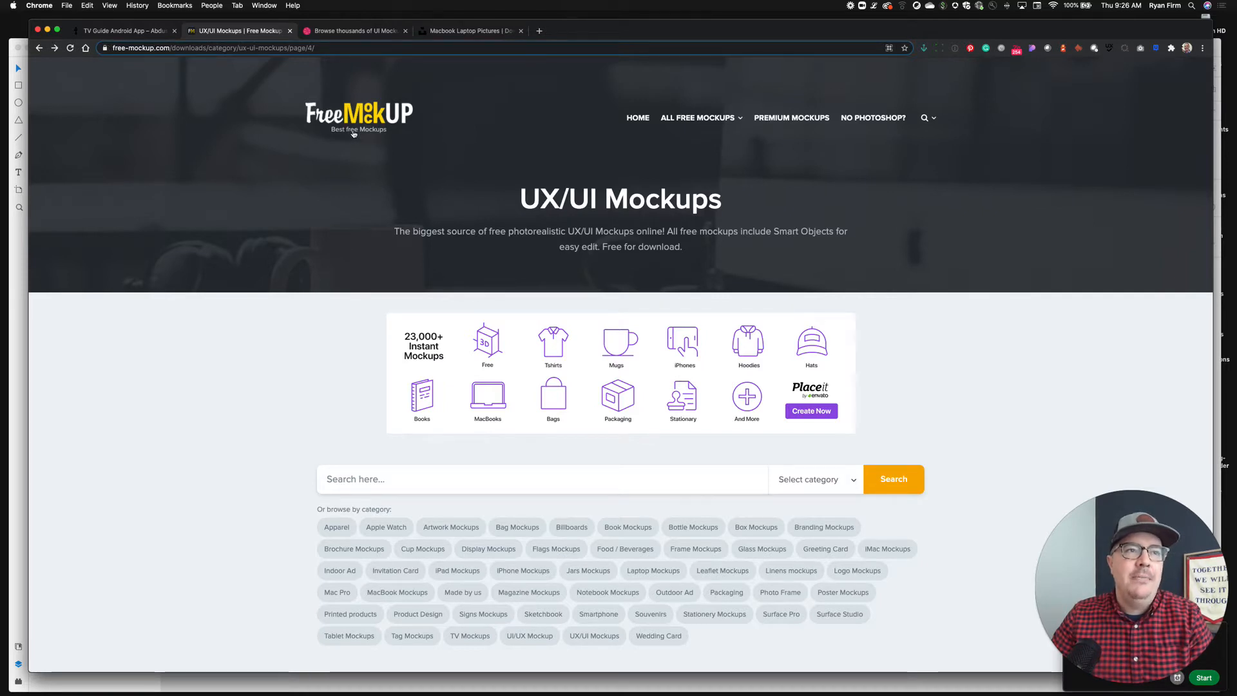
pyautogui.moveTo(699, 118)
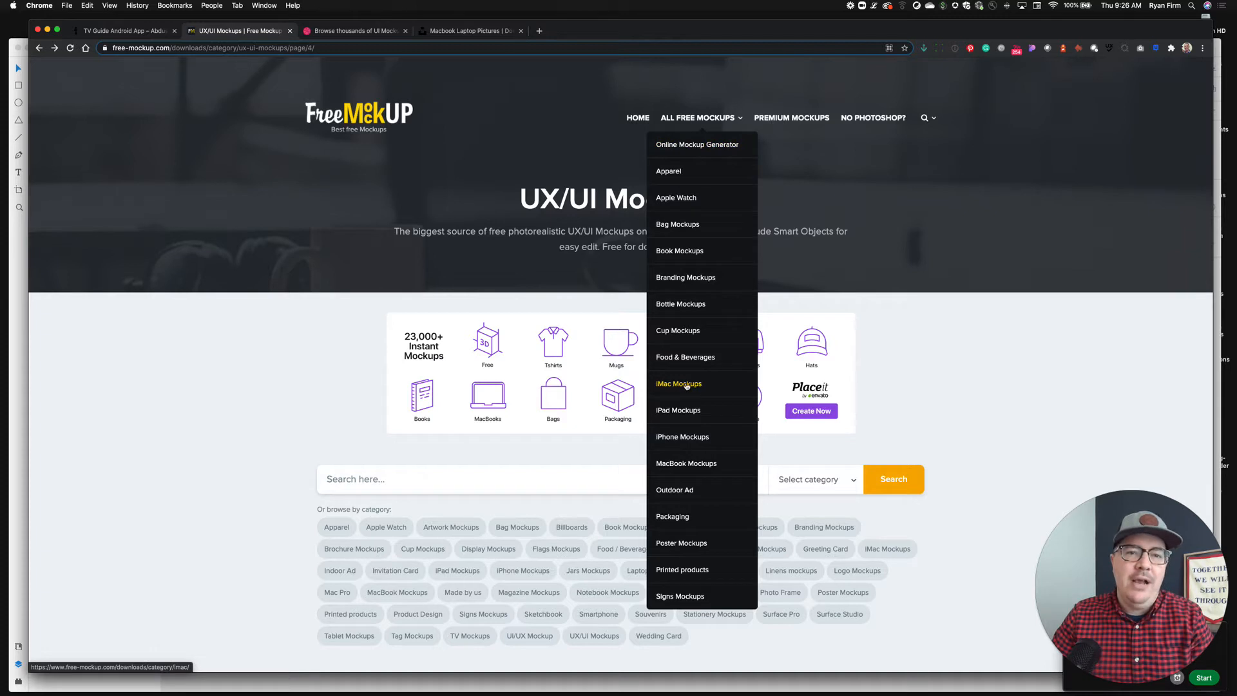
pyautogui.click(239, 427)
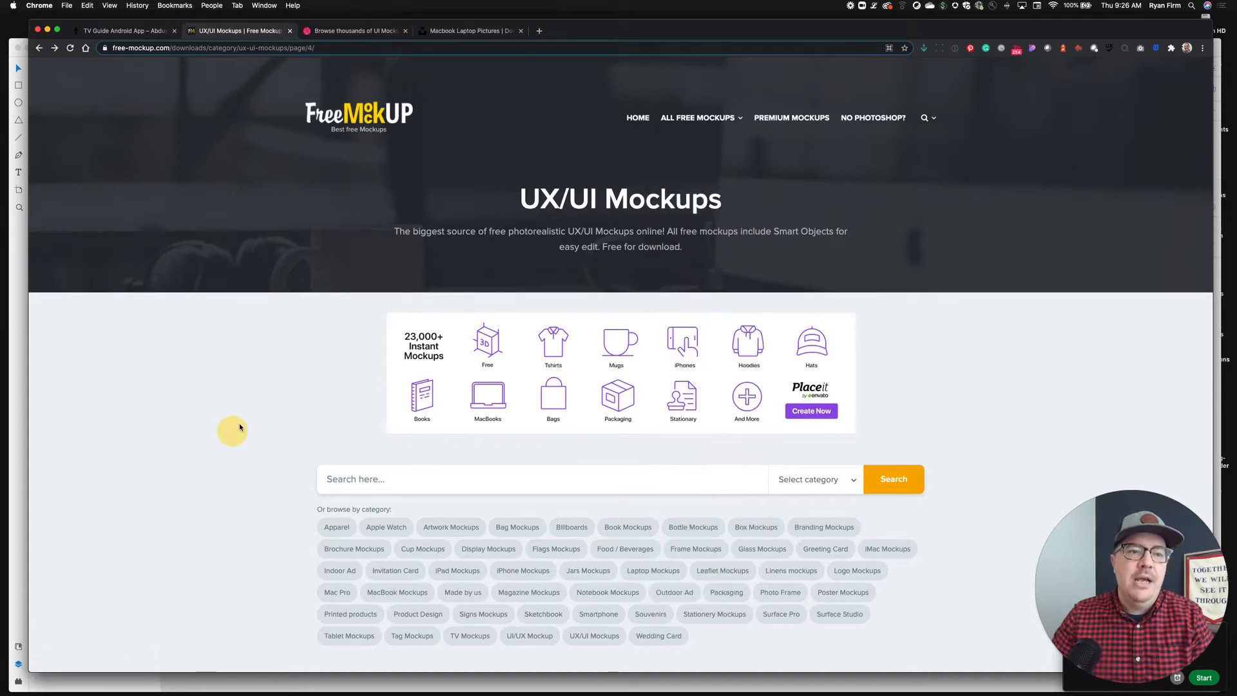
pyautogui.scroll(-6, 238, 425)
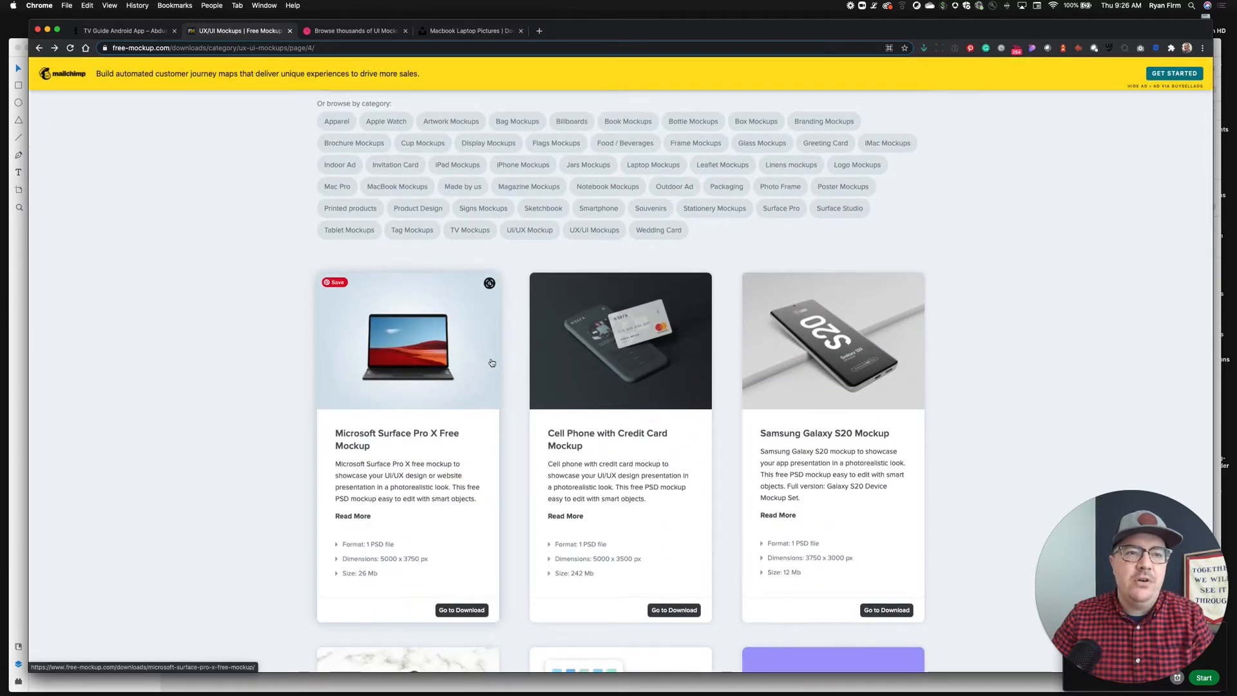
pyautogui.scroll(-1, 491, 363)
pyautogui.scroll(-3, 521, 336)
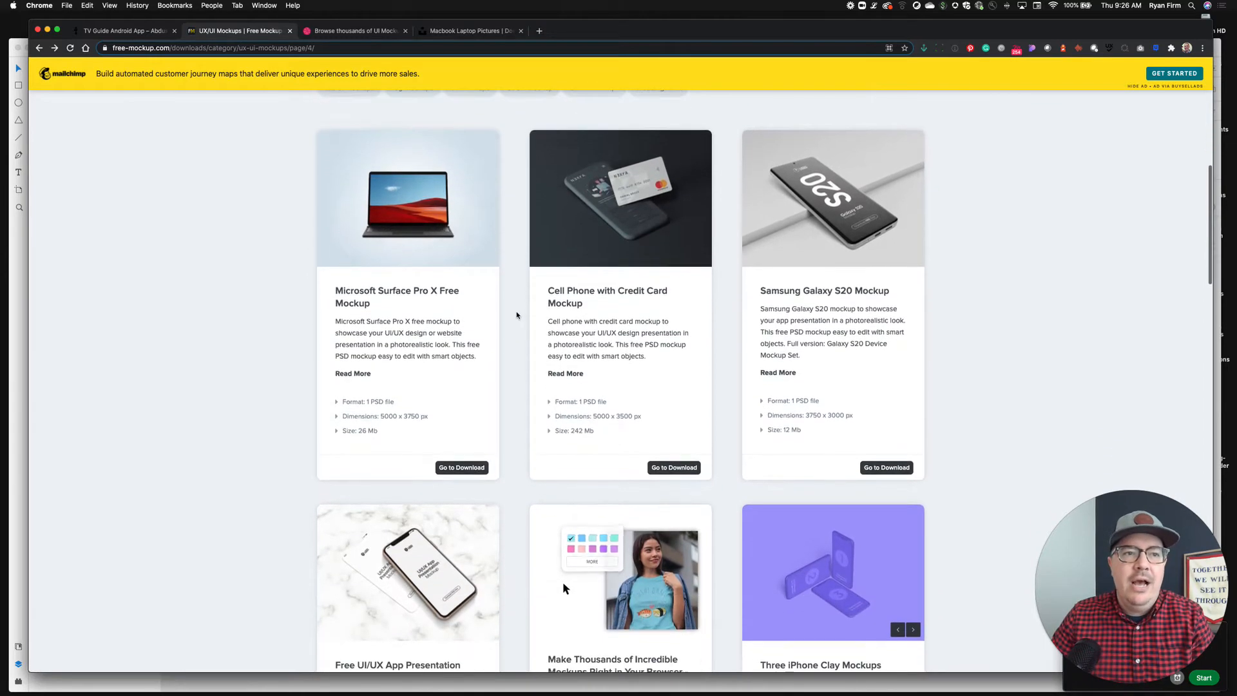
pyautogui.scroll(-5, 517, 303)
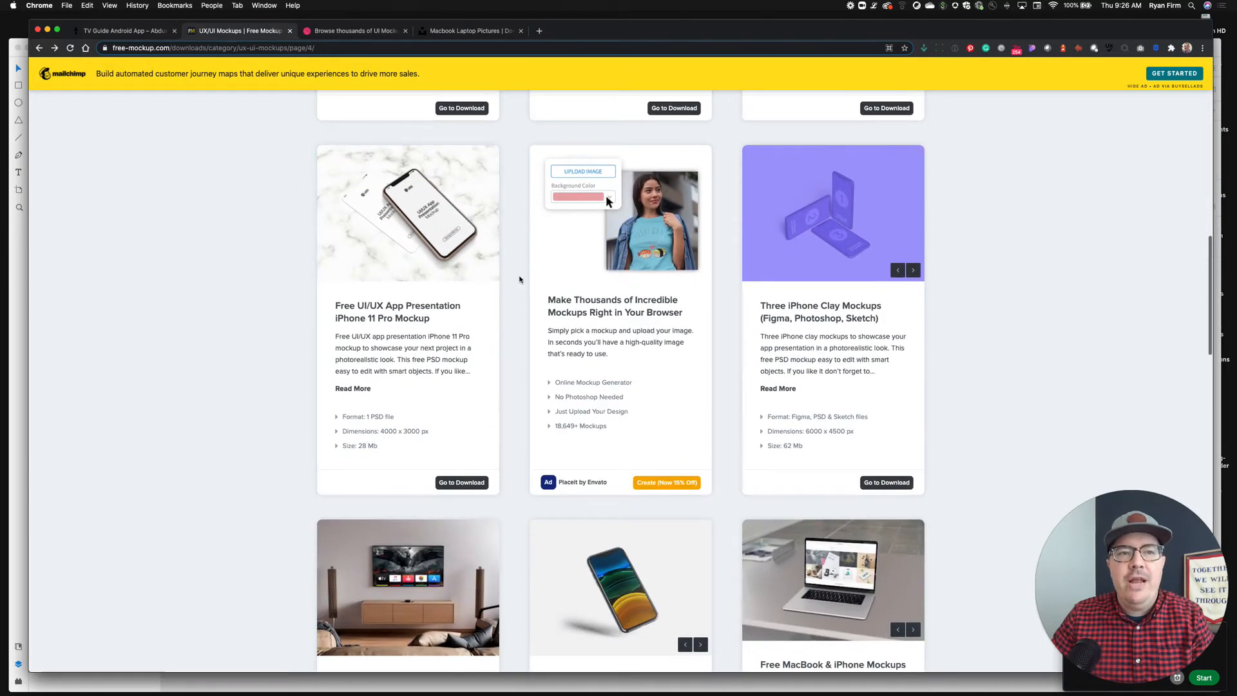
pyautogui.scroll(-2, 519, 279)
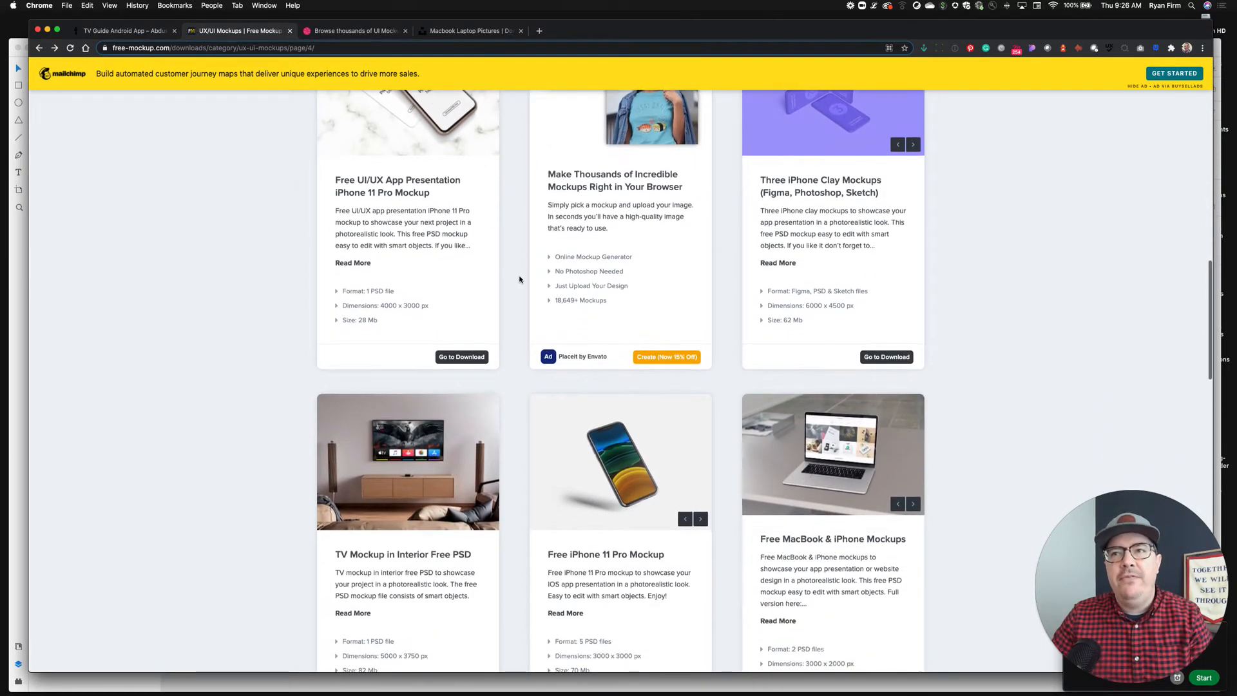
# Review the remaining UX/UI device mockups down to the page navigation, and return to the instant mockups and category list.
pyautogui.scroll(-4, 520, 279)
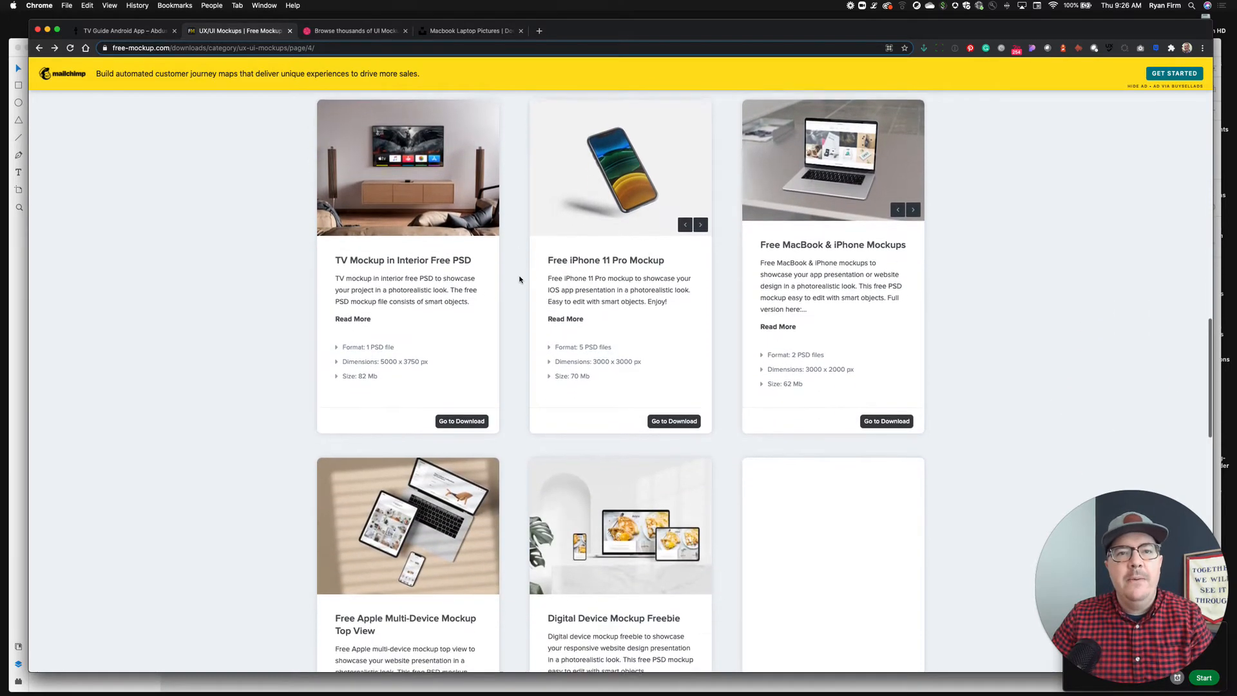
pyautogui.scroll(-1, 519, 279)
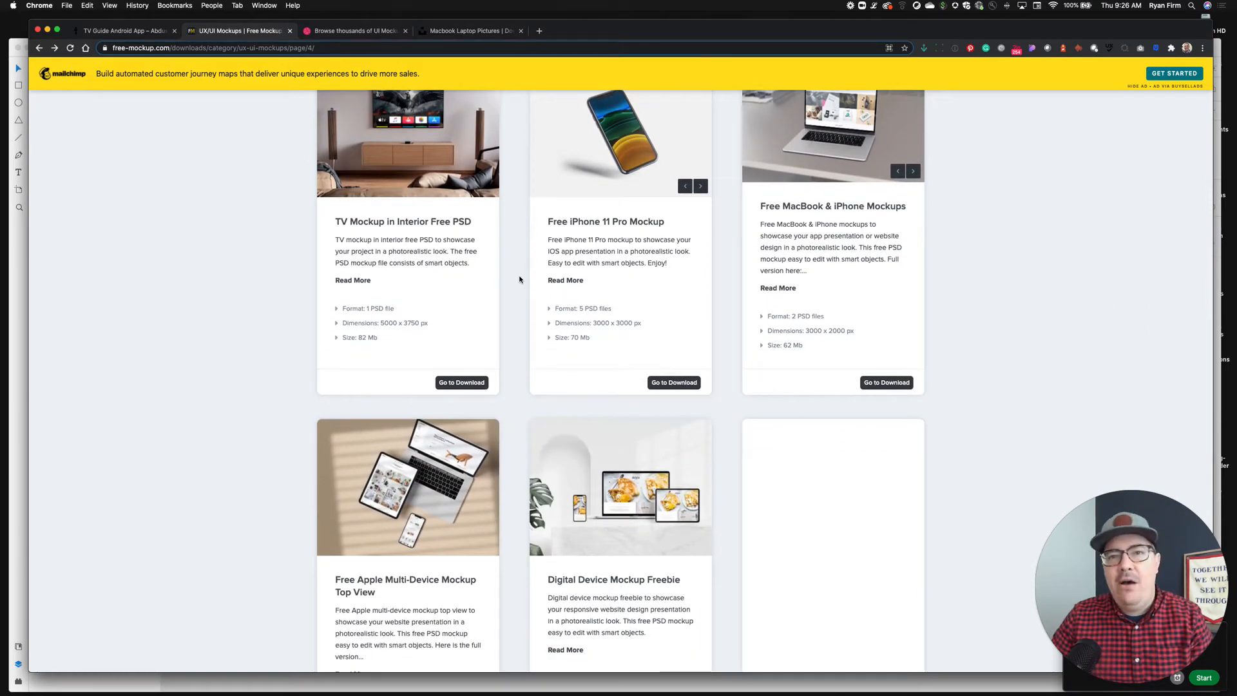
pyautogui.scroll(-1, 519, 279)
pyautogui.scroll(3, 519, 279)
pyautogui.scroll(-4, 519, 279)
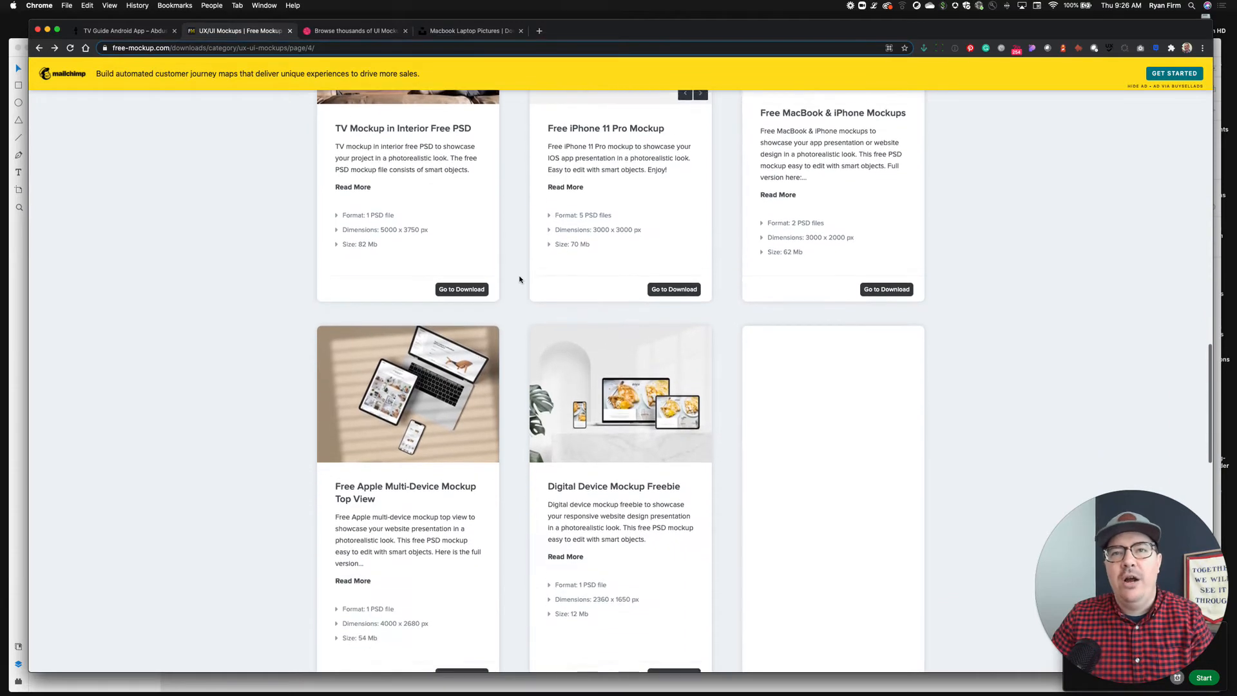
pyautogui.scroll(-5, 519, 279)
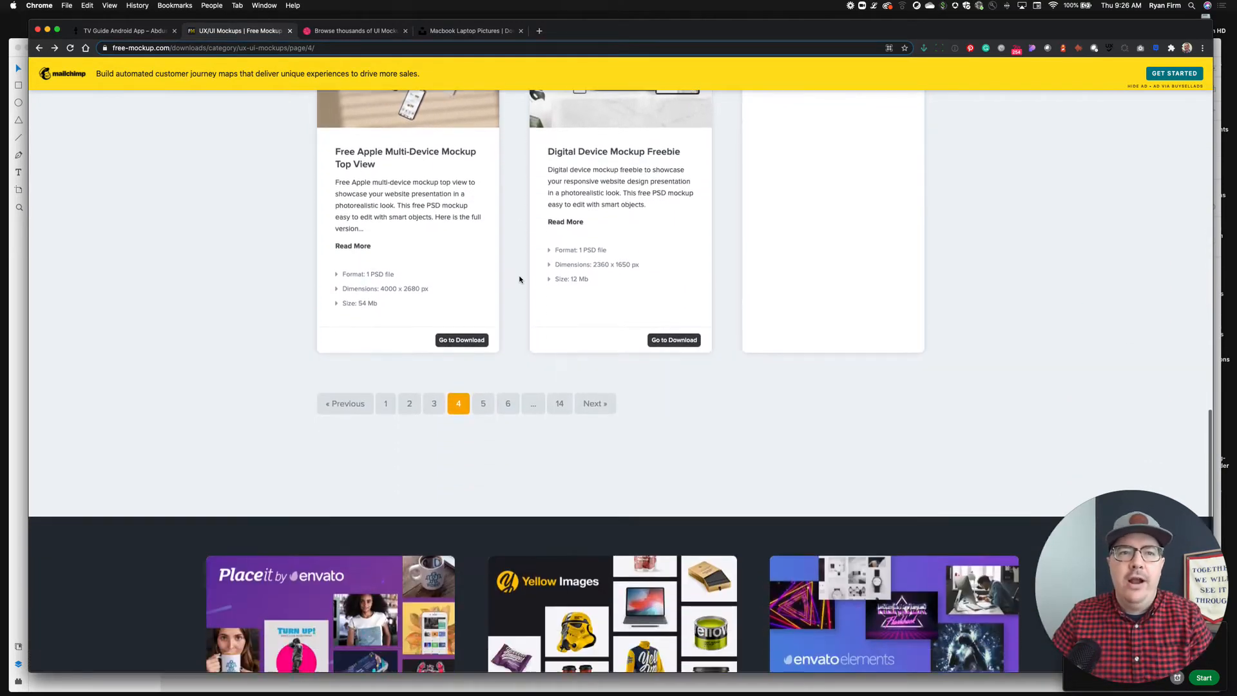
pyautogui.scroll(10, 519, 279)
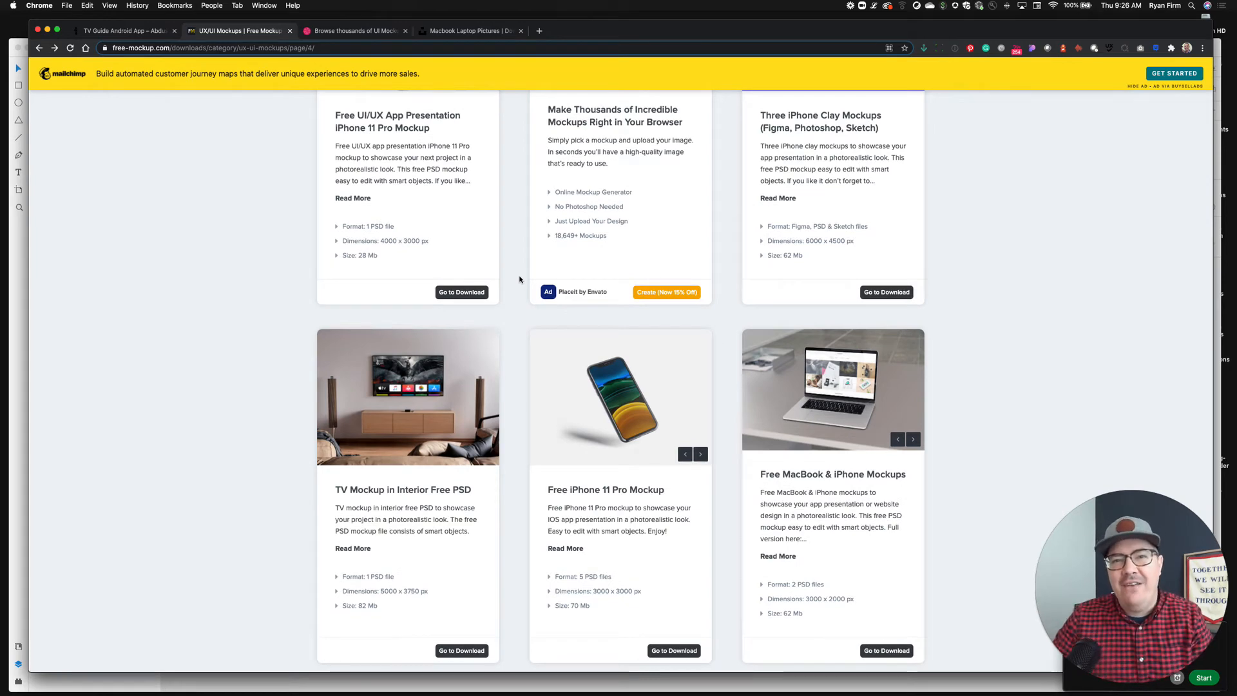
pyautogui.scroll(7, 519, 279)
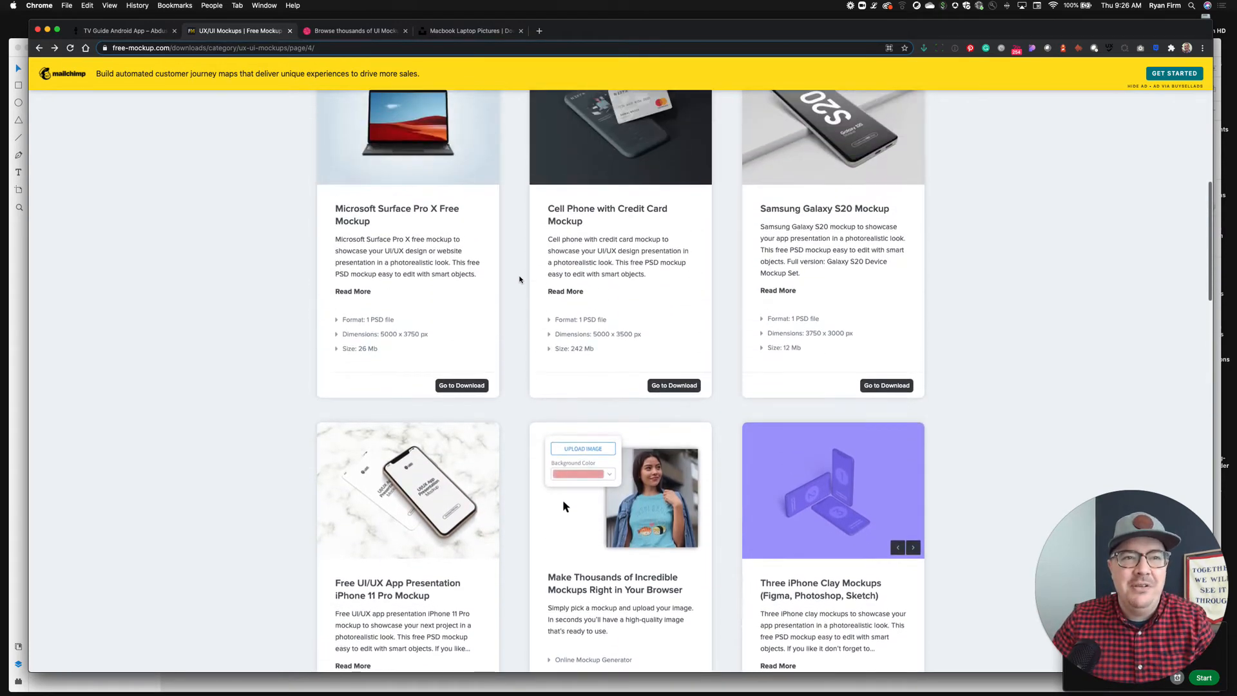
pyautogui.scroll(4, 519, 279)
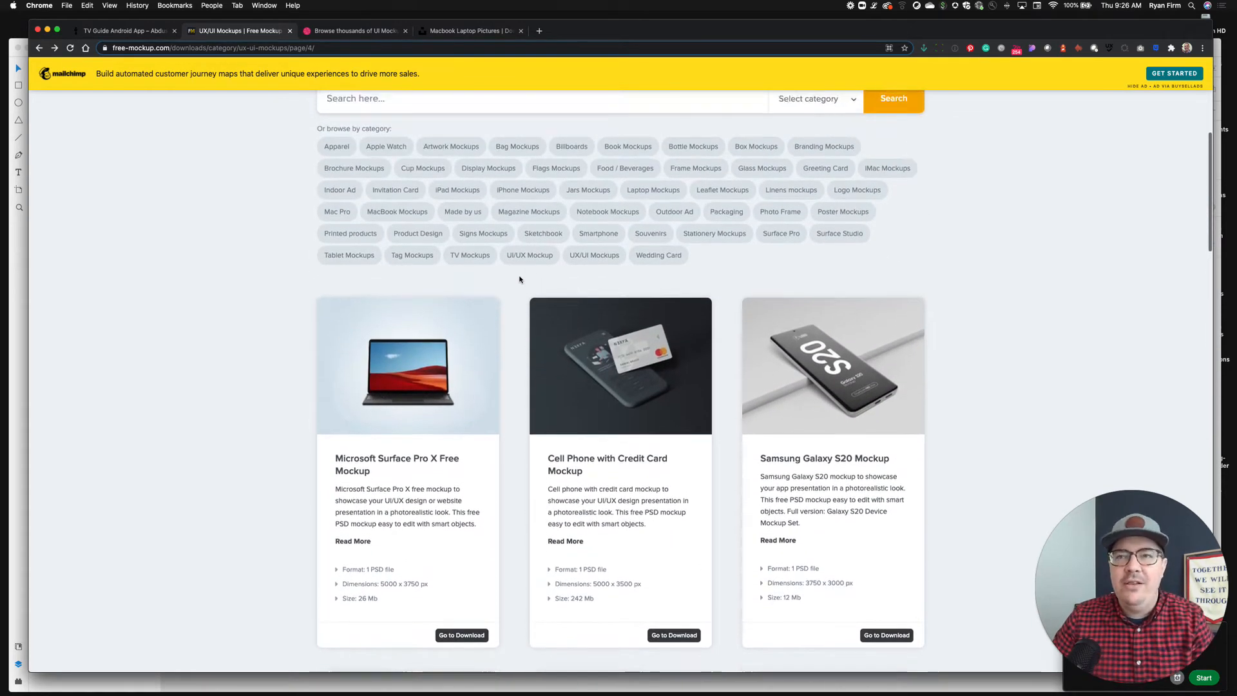
pyautogui.scroll(4, 519, 279)
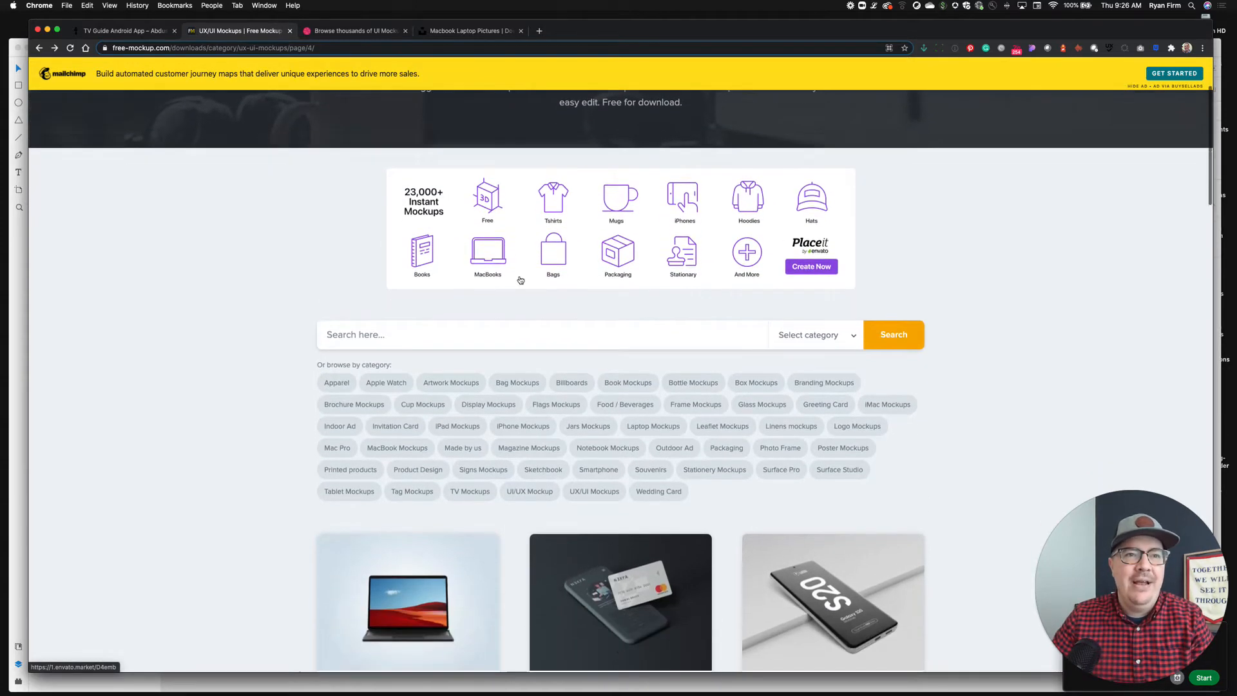
# Examine the Surface Pro X, credit card phone, Galaxy S20, iPhone, TV and MacBook mockup cards with their formats and download options.
pyautogui.scroll(-4, 520, 280)
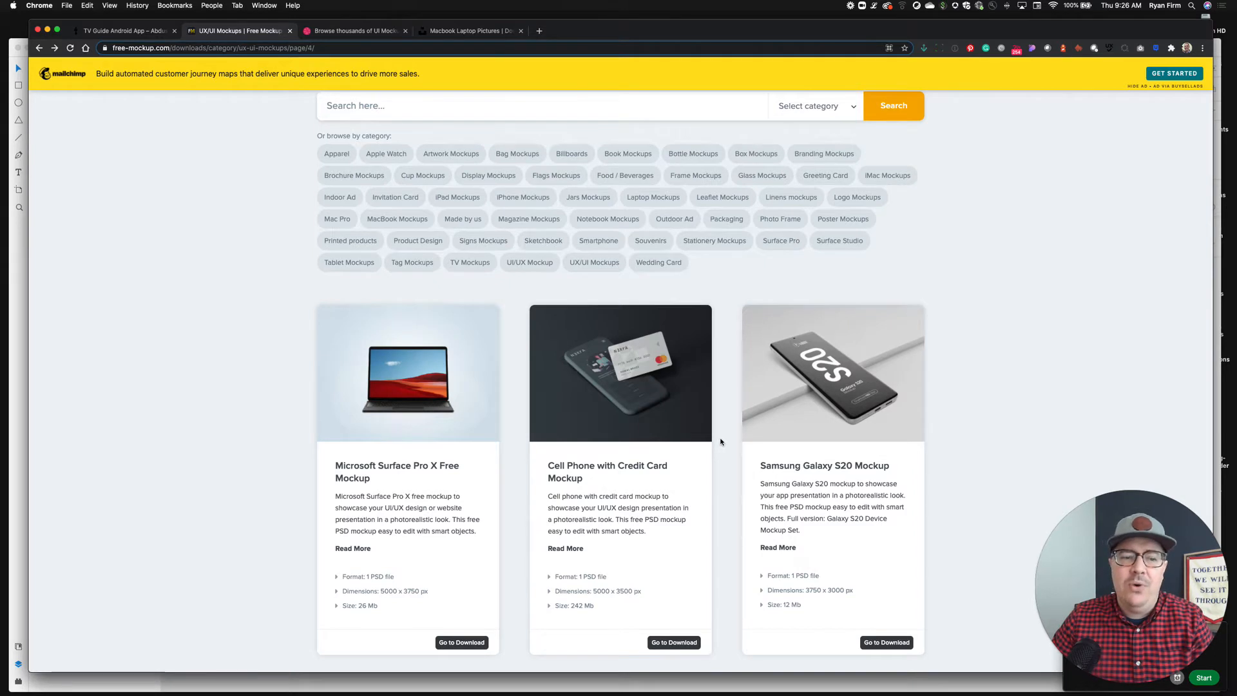
pyautogui.scroll(-1, 720, 442)
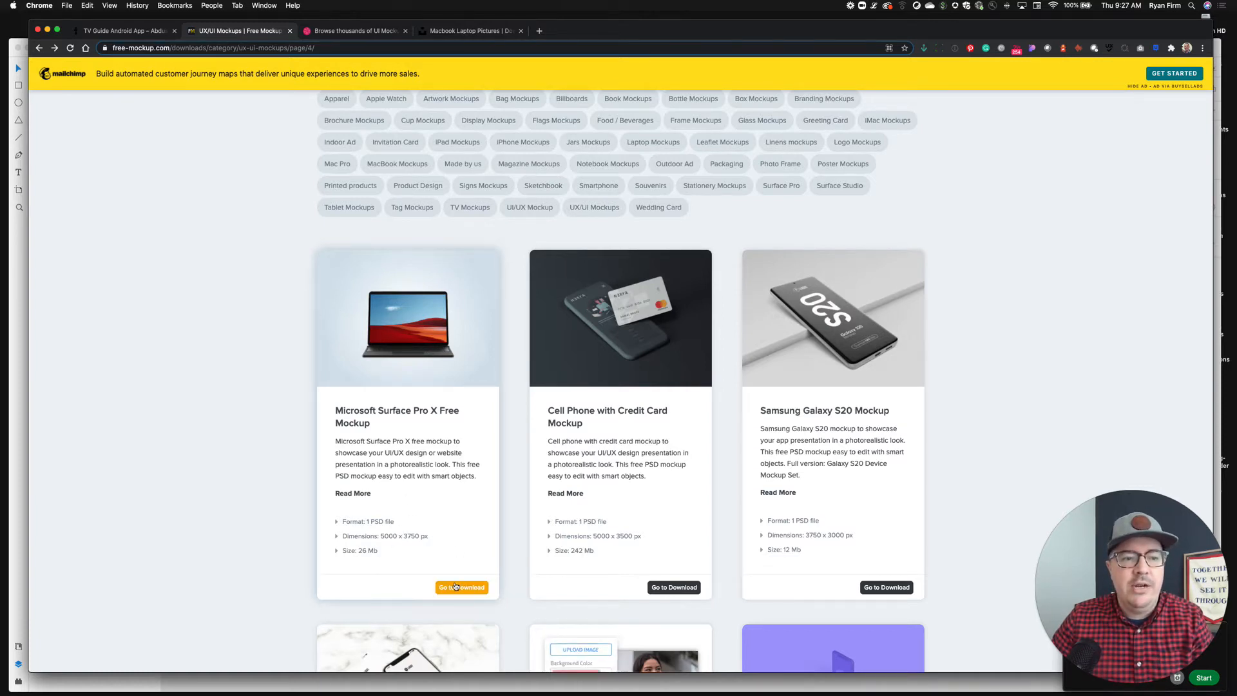
pyautogui.scroll(-1, 515, 391)
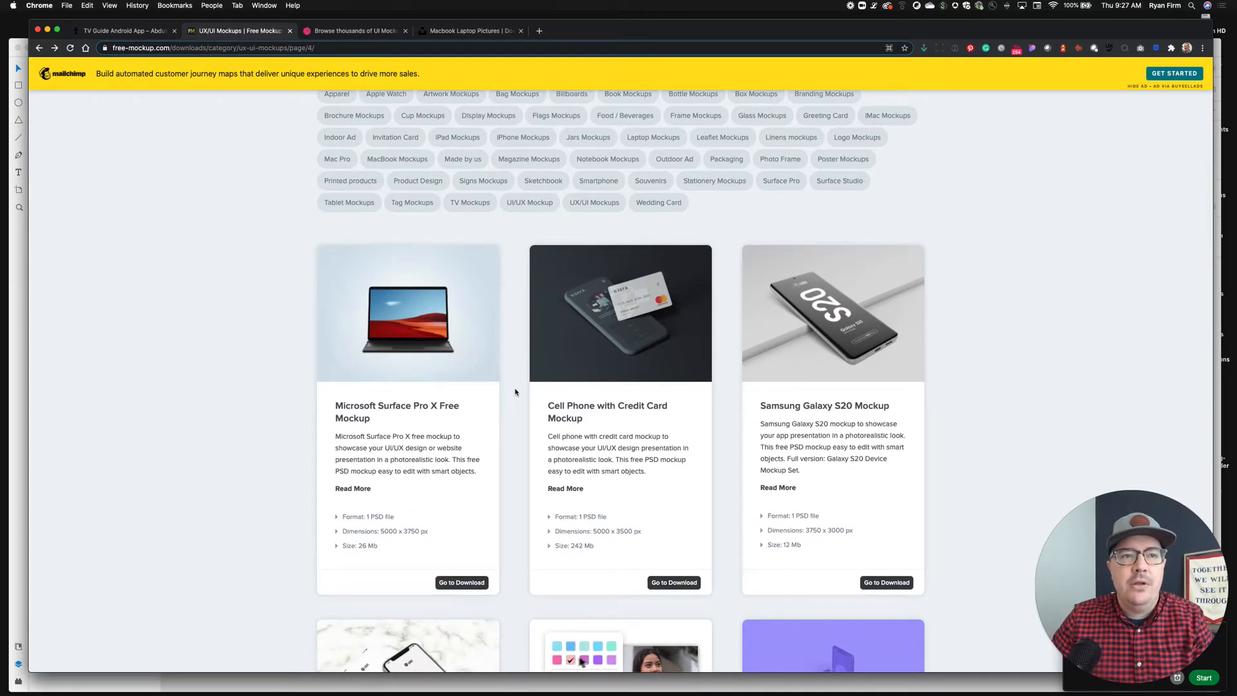
pyautogui.scroll(-1, 515, 392)
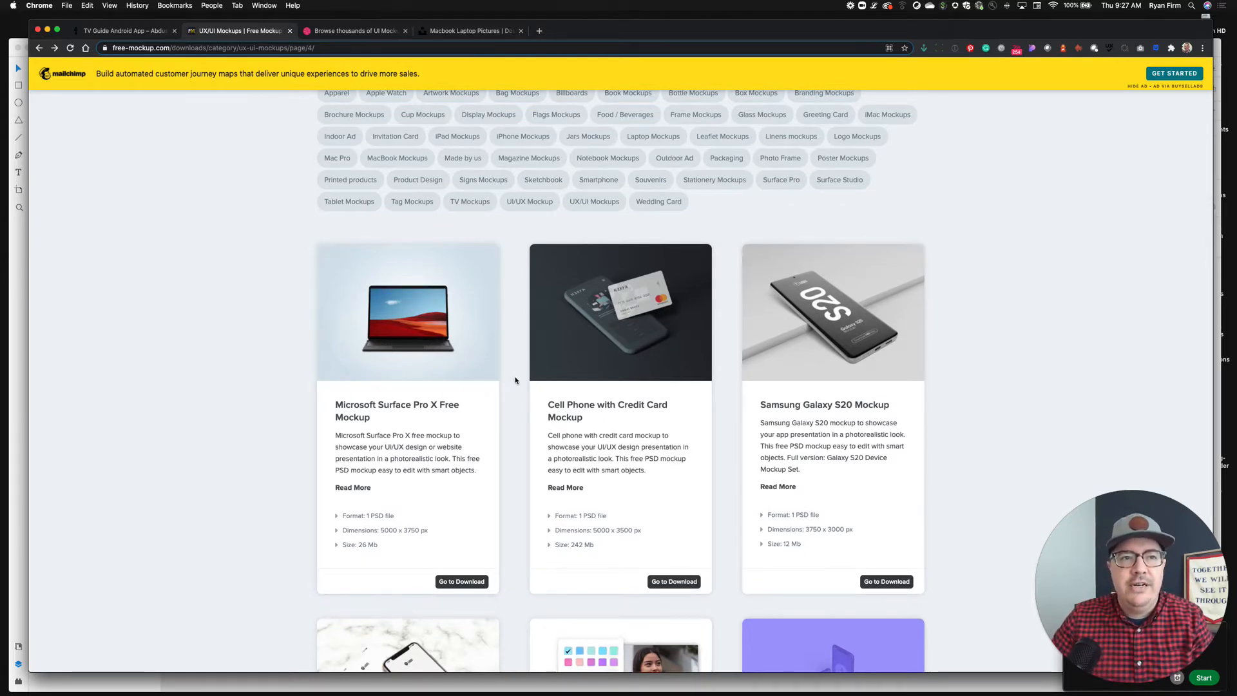
pyautogui.scroll(1, 516, 382)
pyautogui.scroll(-7, 518, 386)
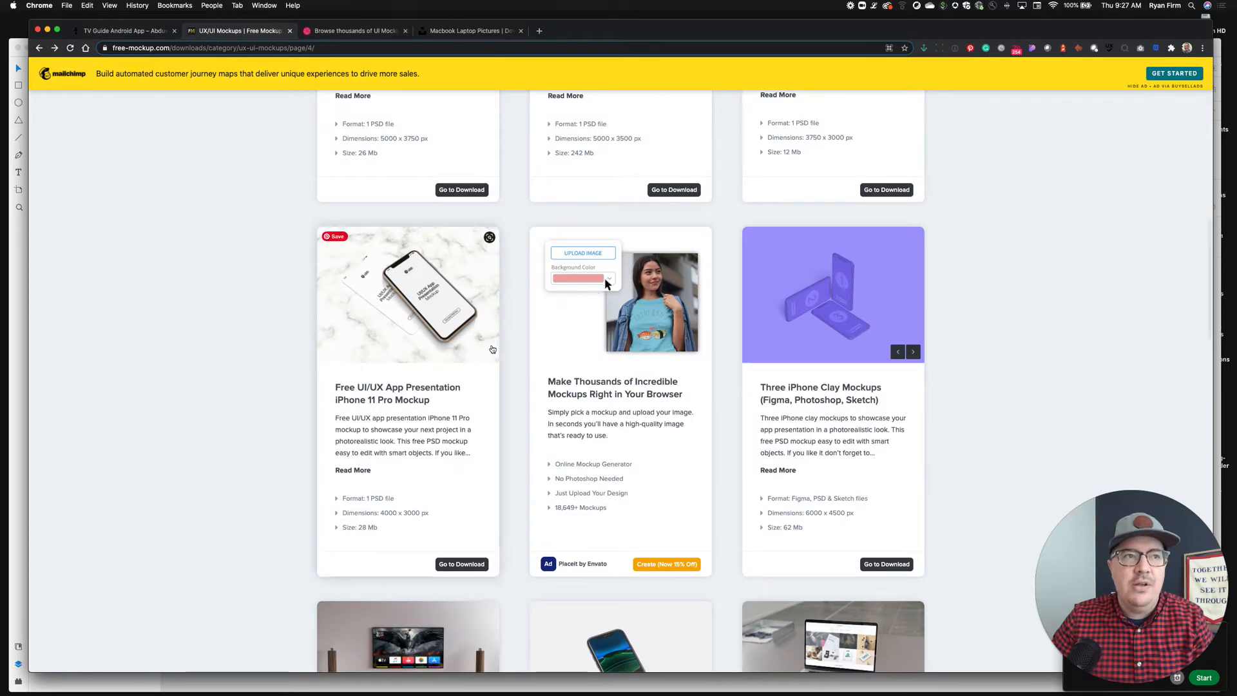
pyautogui.scroll(-3, 504, 351)
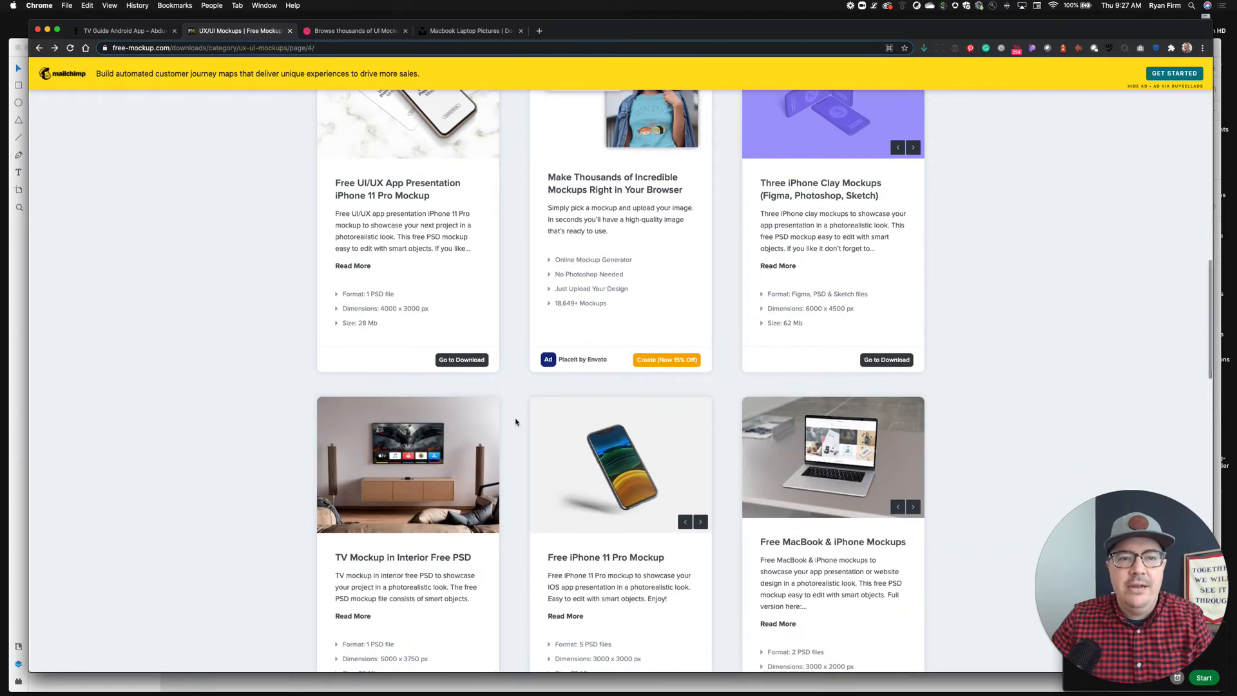
pyautogui.scroll(-6, 516, 422)
pyautogui.scroll(20, 516, 422)
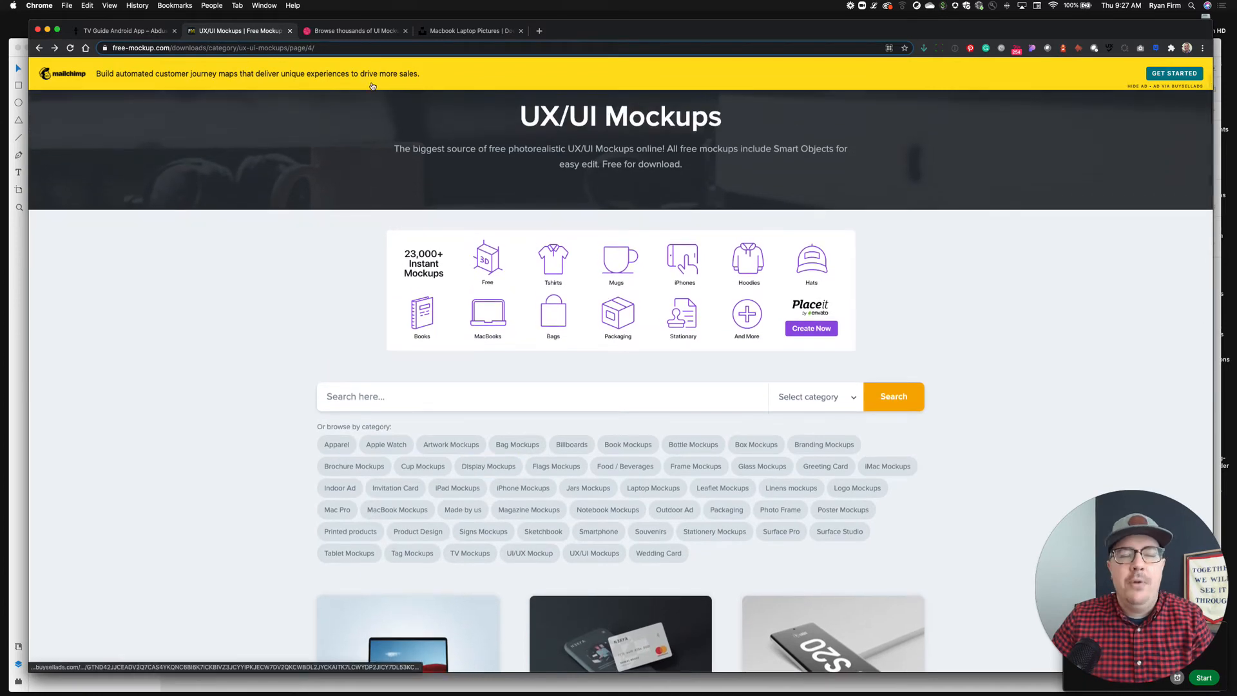
# Switch to the Dribbble results for "UI Mockup PSD" and examine the device, watch, packaging and stationery mockup shots.
pyautogui.click(351, 31)
pyautogui.scroll(5, 485, 181)
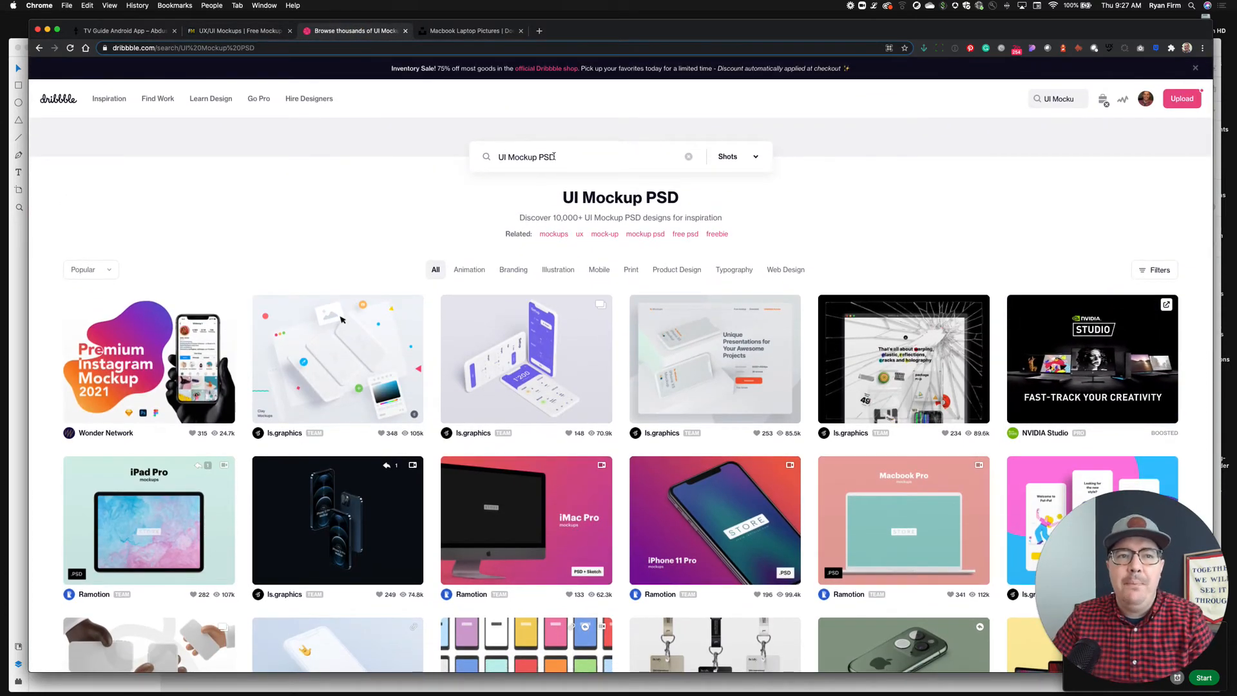
pyautogui.scroll(-6, 590, 324)
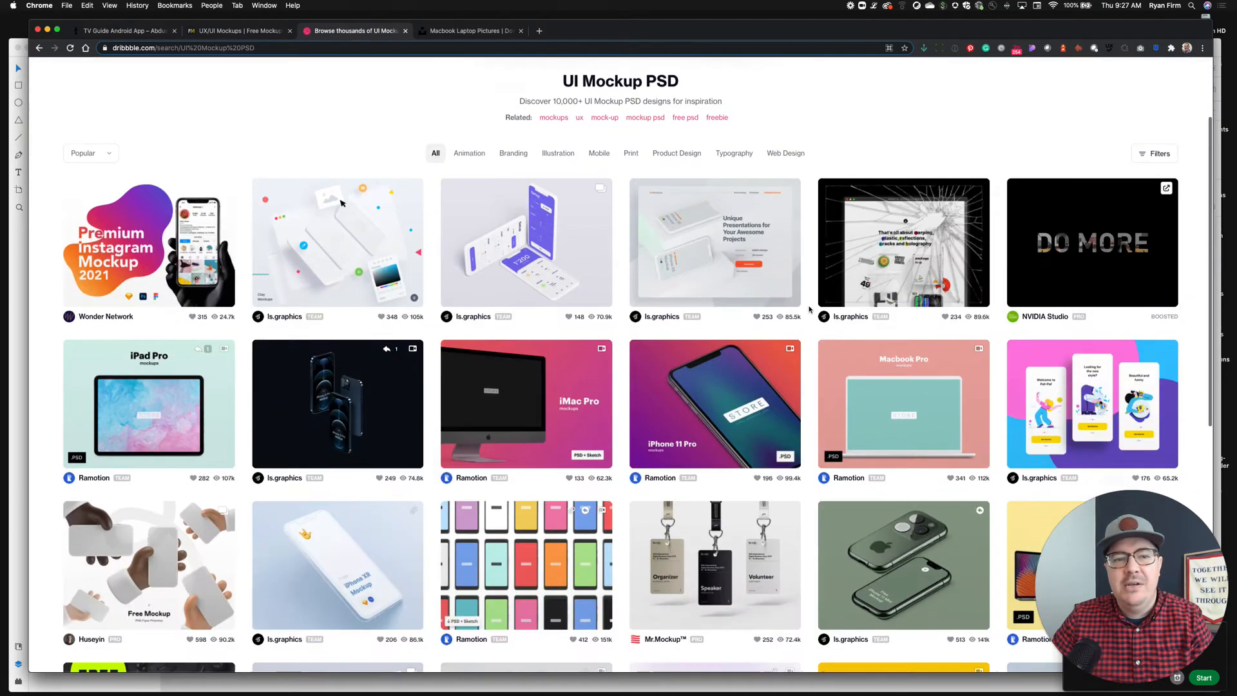
pyautogui.scroll(-1, 590, 324)
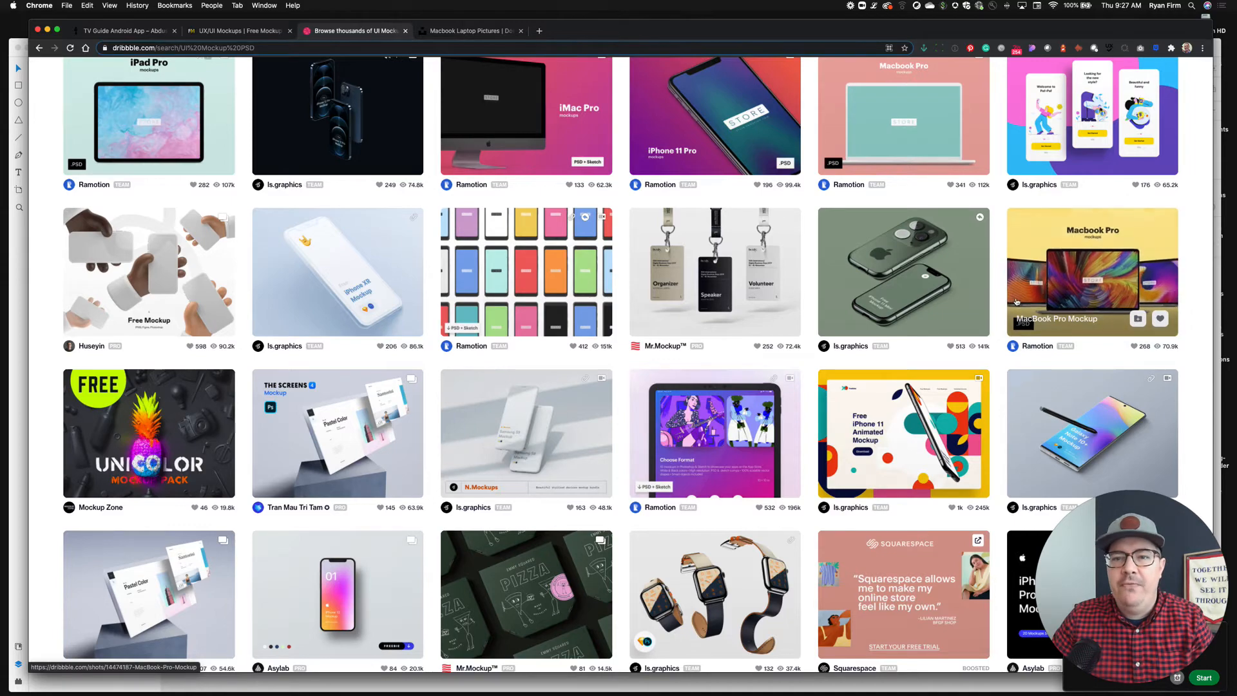
pyautogui.scroll(-3, 587, 365)
pyautogui.scroll(-8, 587, 366)
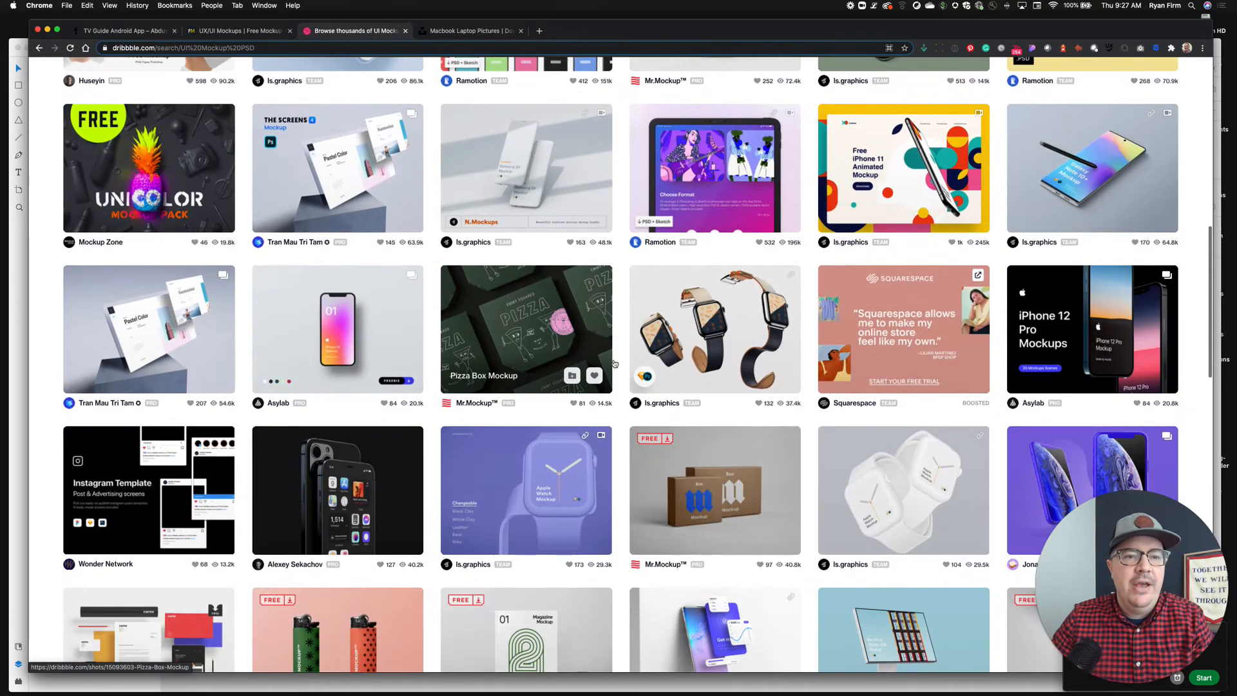
pyautogui.scroll(2, 617, 362)
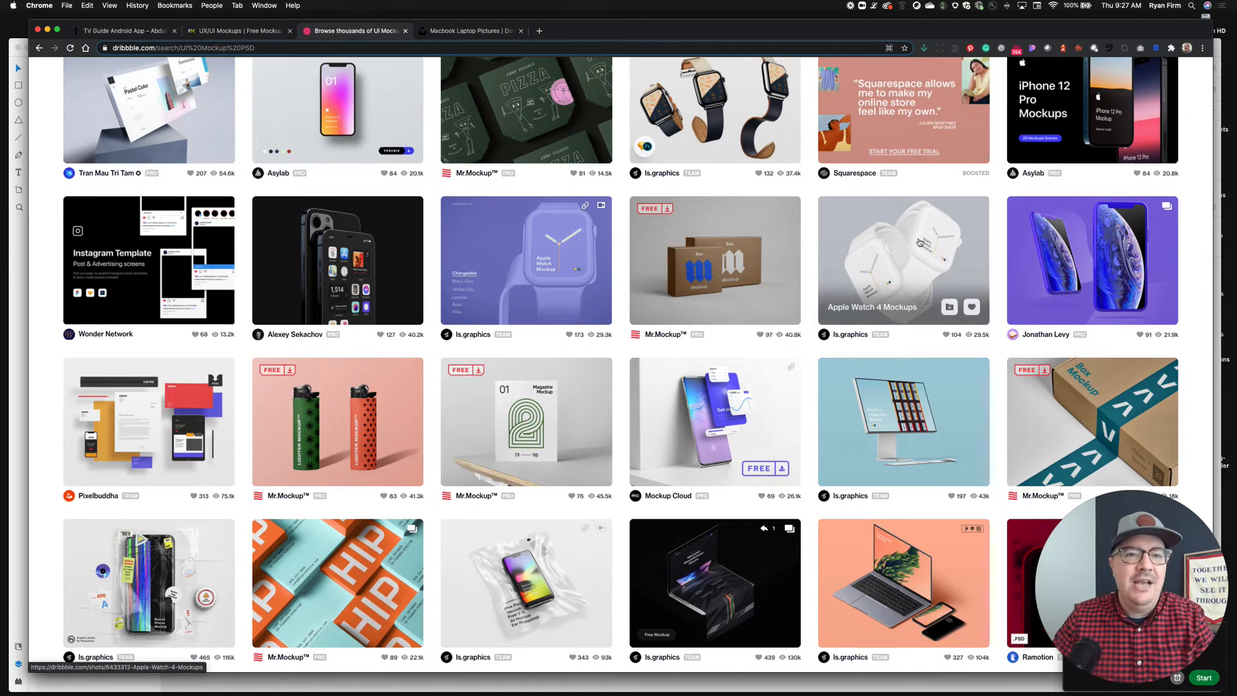
pyautogui.scroll(-5, 920, 242)
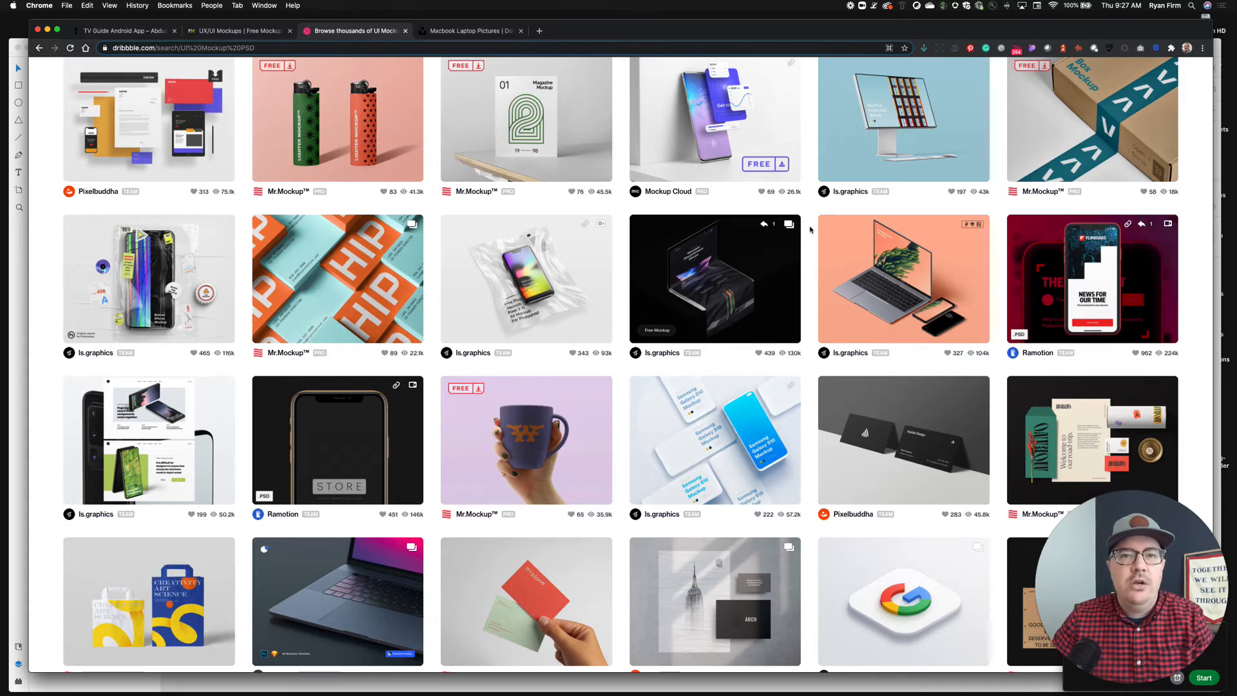
pyautogui.scroll(-5, 808, 234)
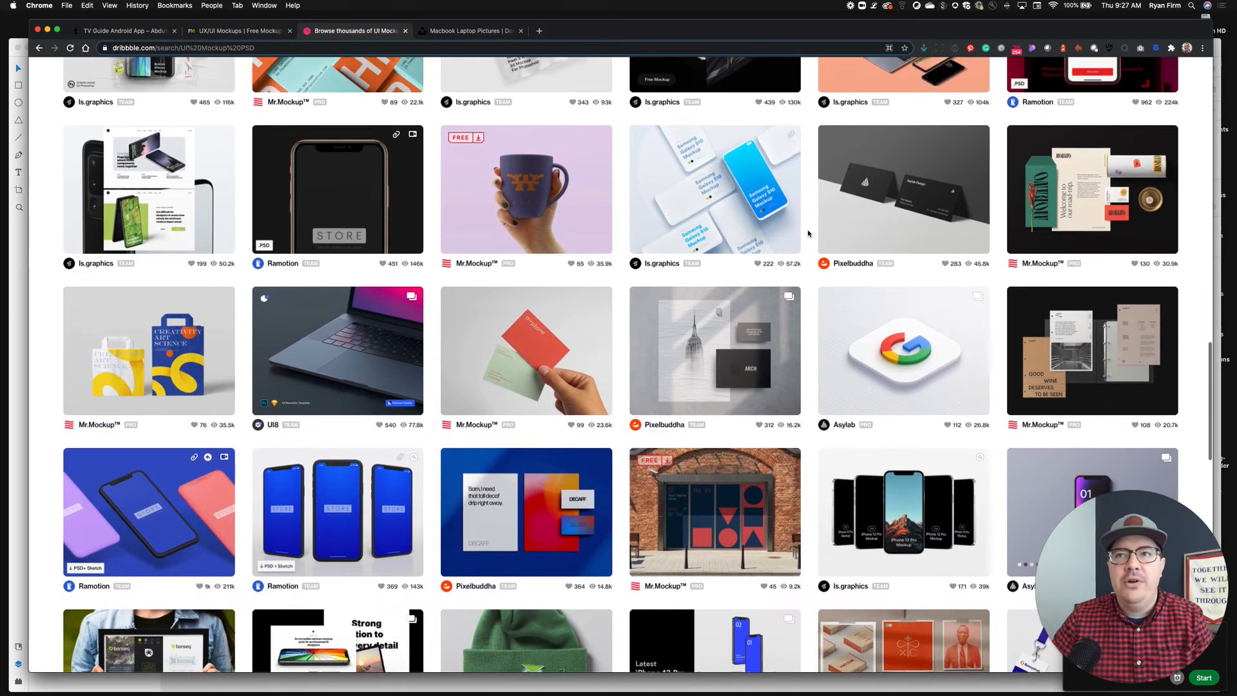
pyautogui.scroll(-2, 808, 233)
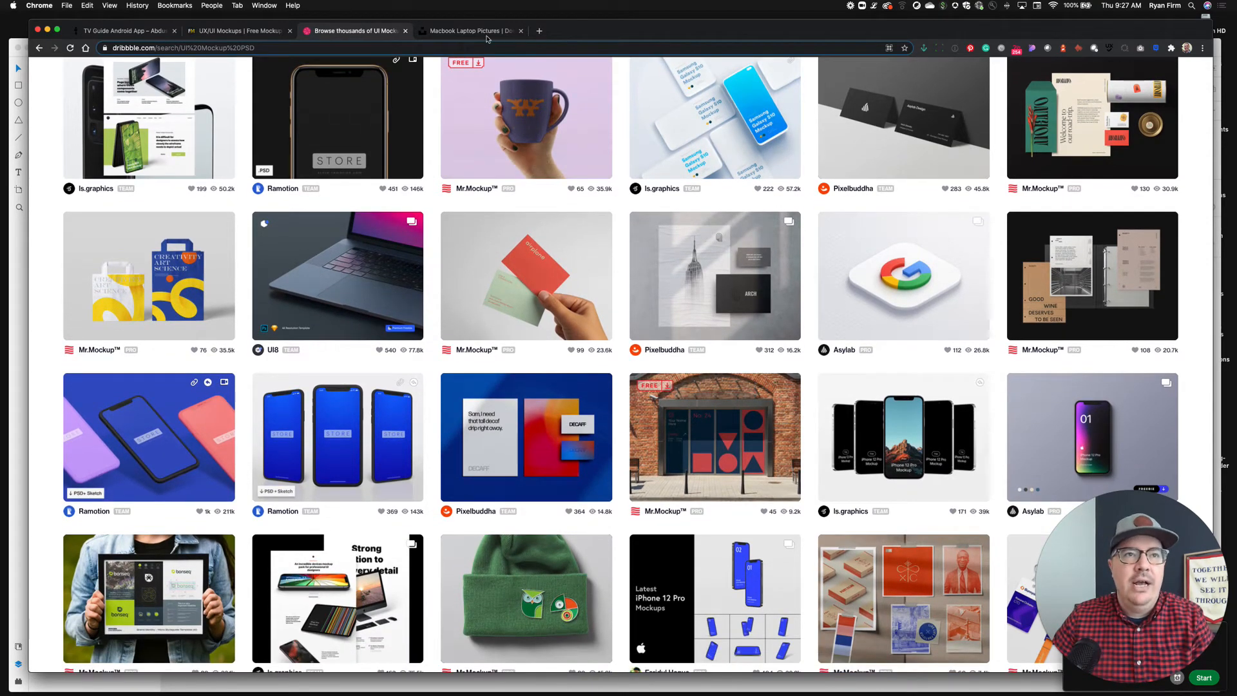
# Switch to the Unsplash results for "macbook laptop" and look through the laptop photos for a realistic mockup base.
pyautogui.click(483, 32)
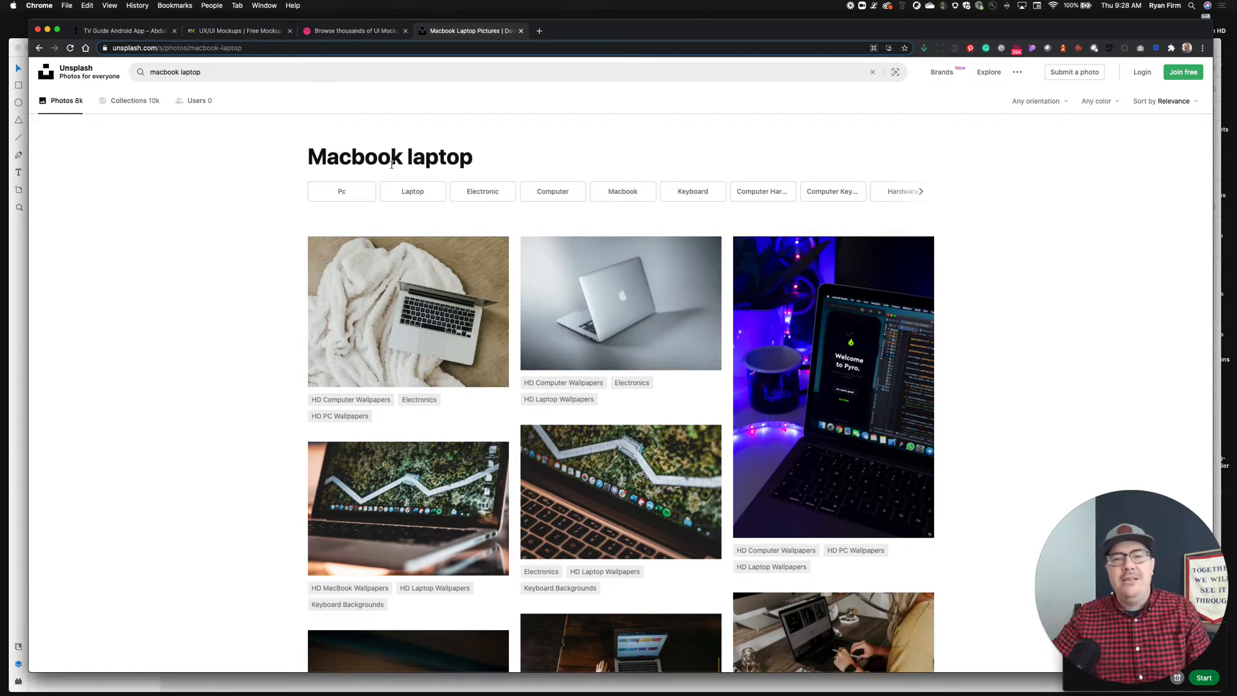
pyautogui.scroll(-6, 391, 165)
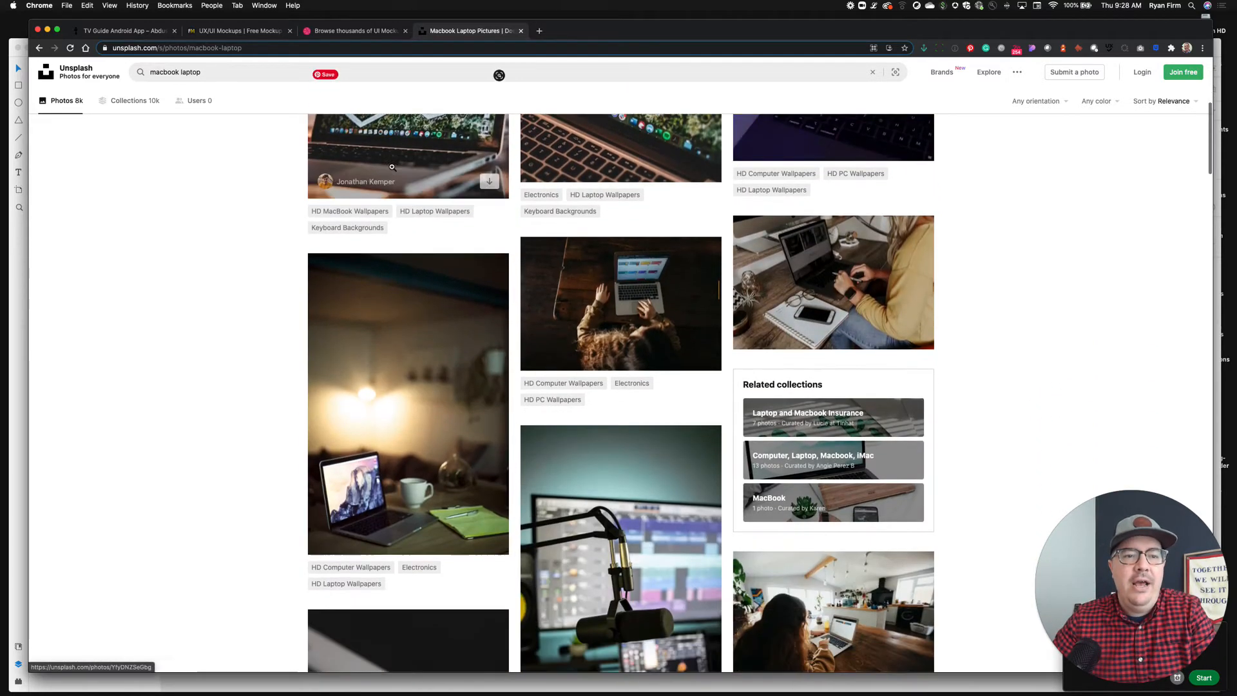
pyautogui.scroll(-8, 392, 167)
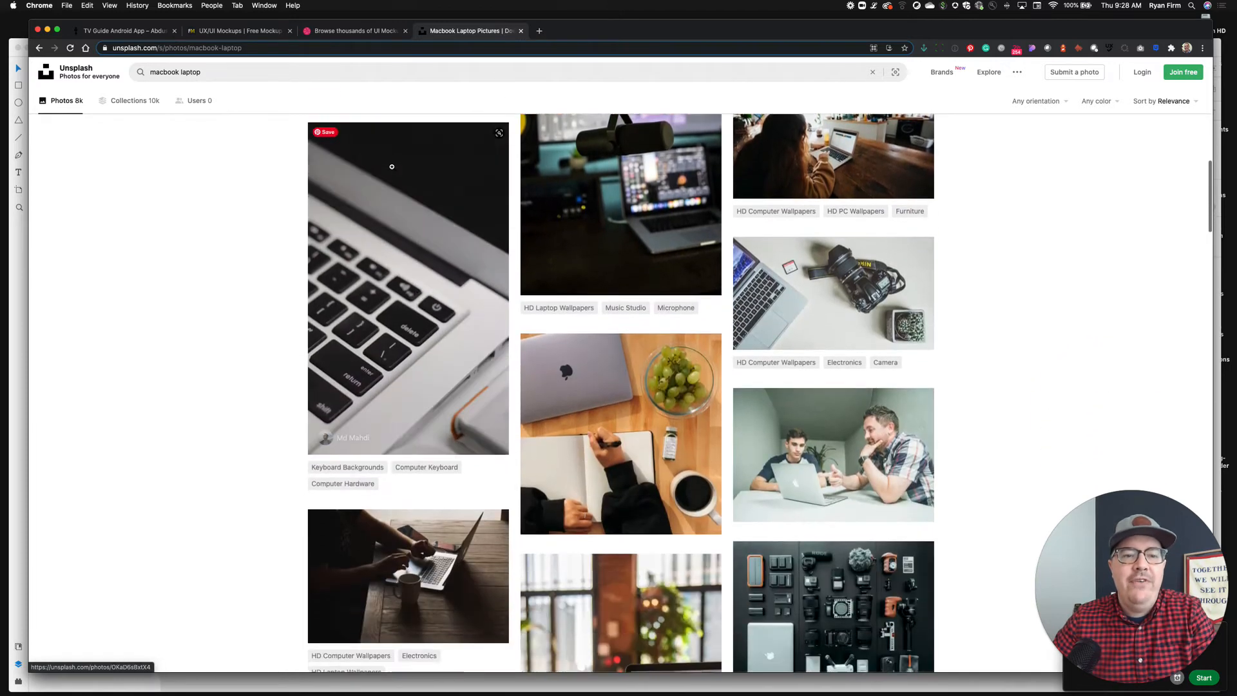
pyautogui.scroll(-5, 392, 167)
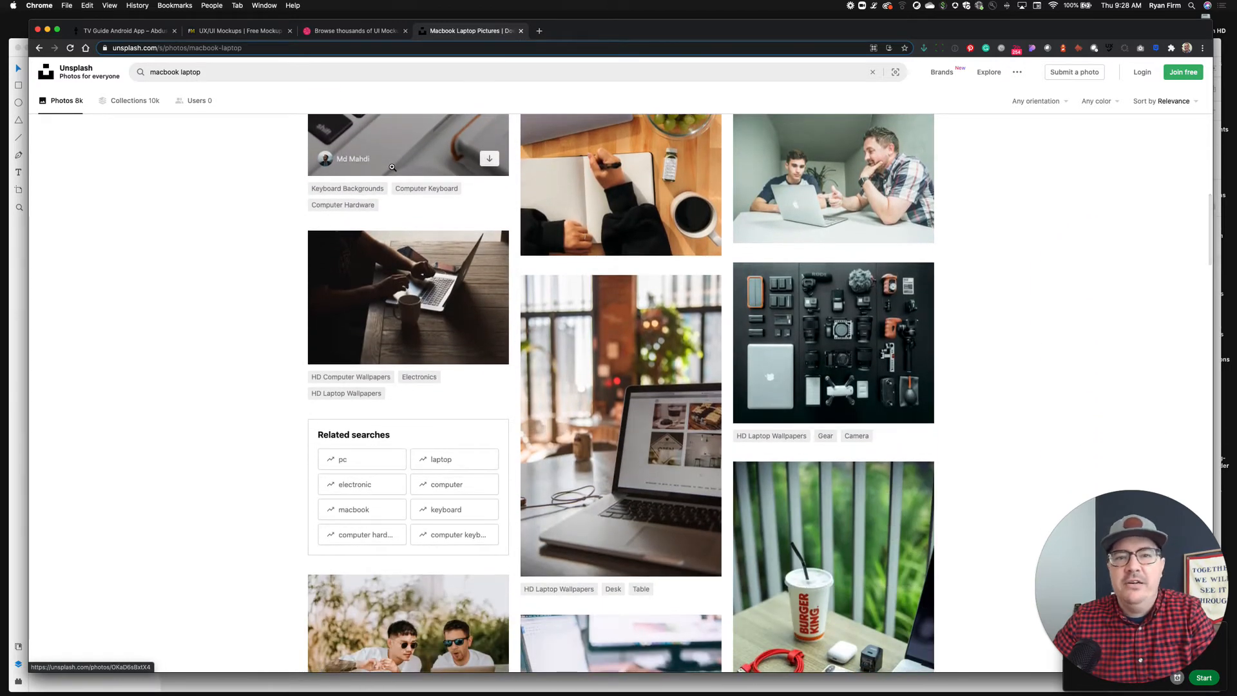
pyautogui.scroll(-1, 391, 167)
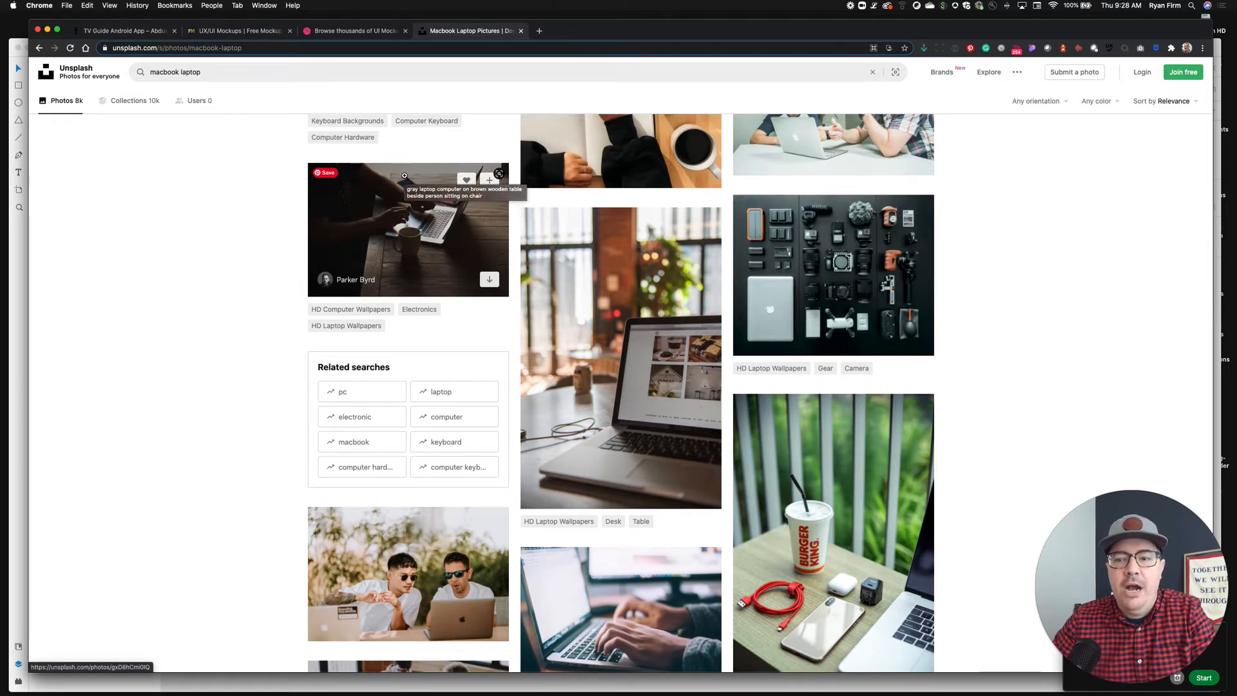
# Dismiss the meeting reminder and download the photo of the open laptop on a desk with a plant behind it.
pyautogui.moveTo(1199, 596); pyautogui.dragTo(1199, 516)
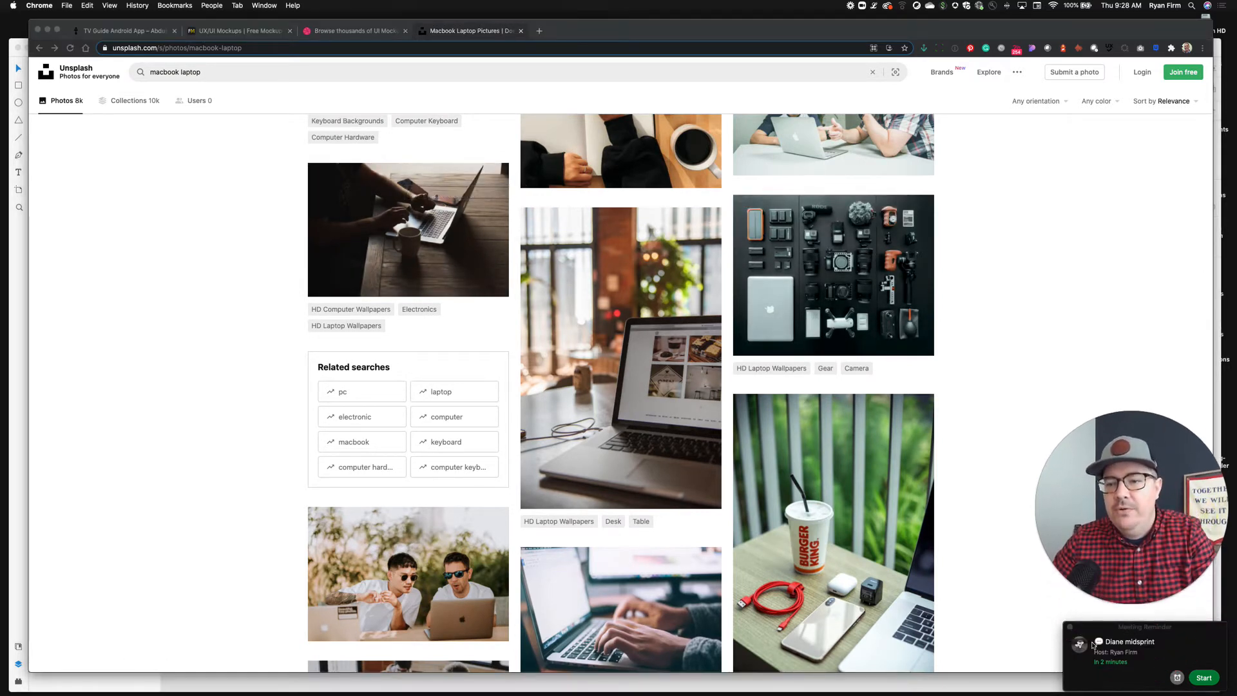
pyautogui.moveTo(1110, 506); pyautogui.dragTo(1112, 591)
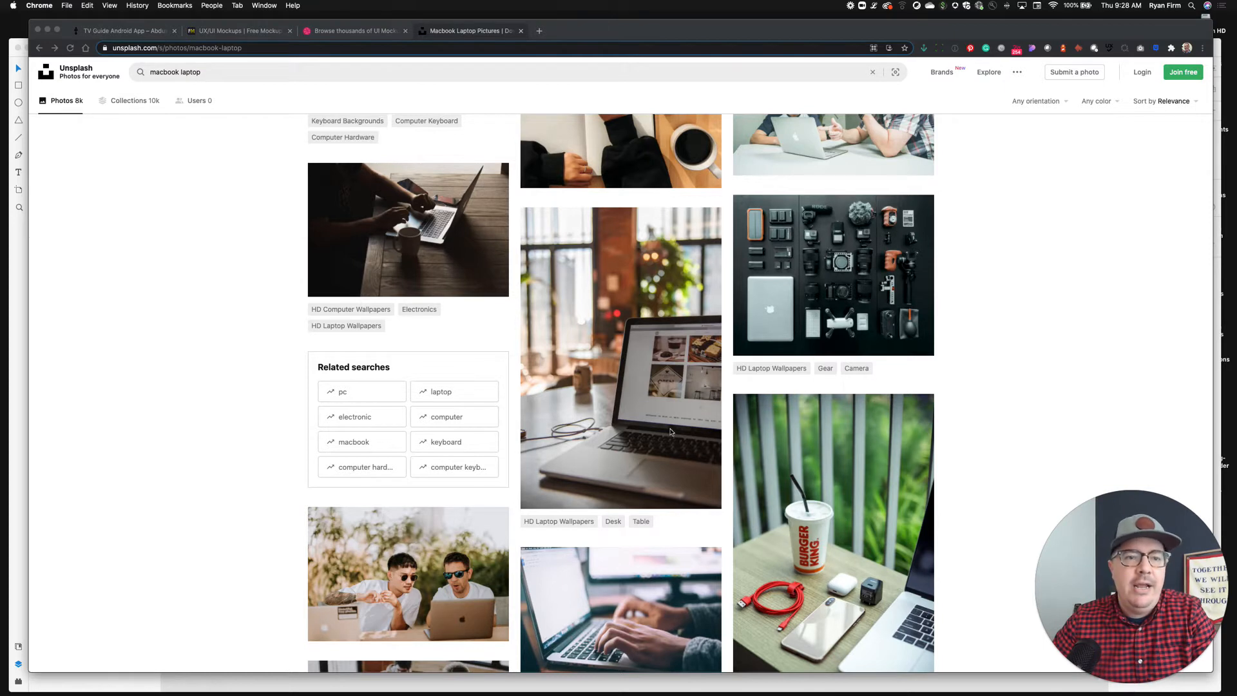
pyautogui.click(728, 523)
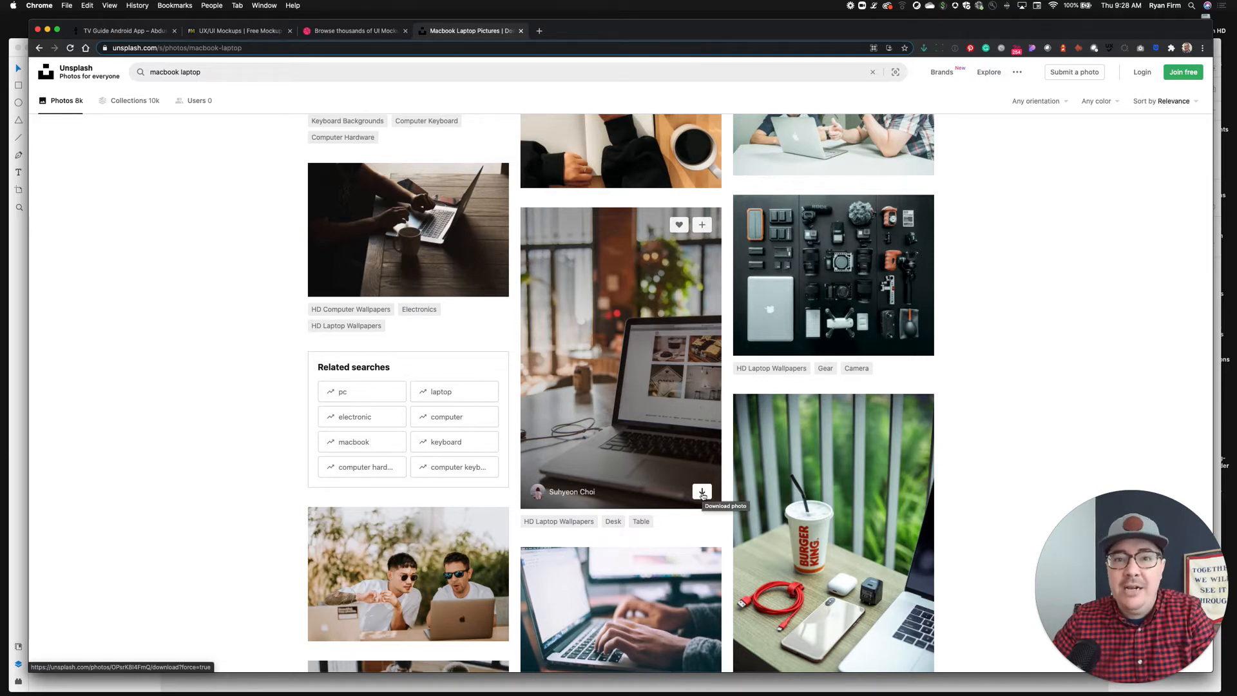
pyautogui.click(702, 492)
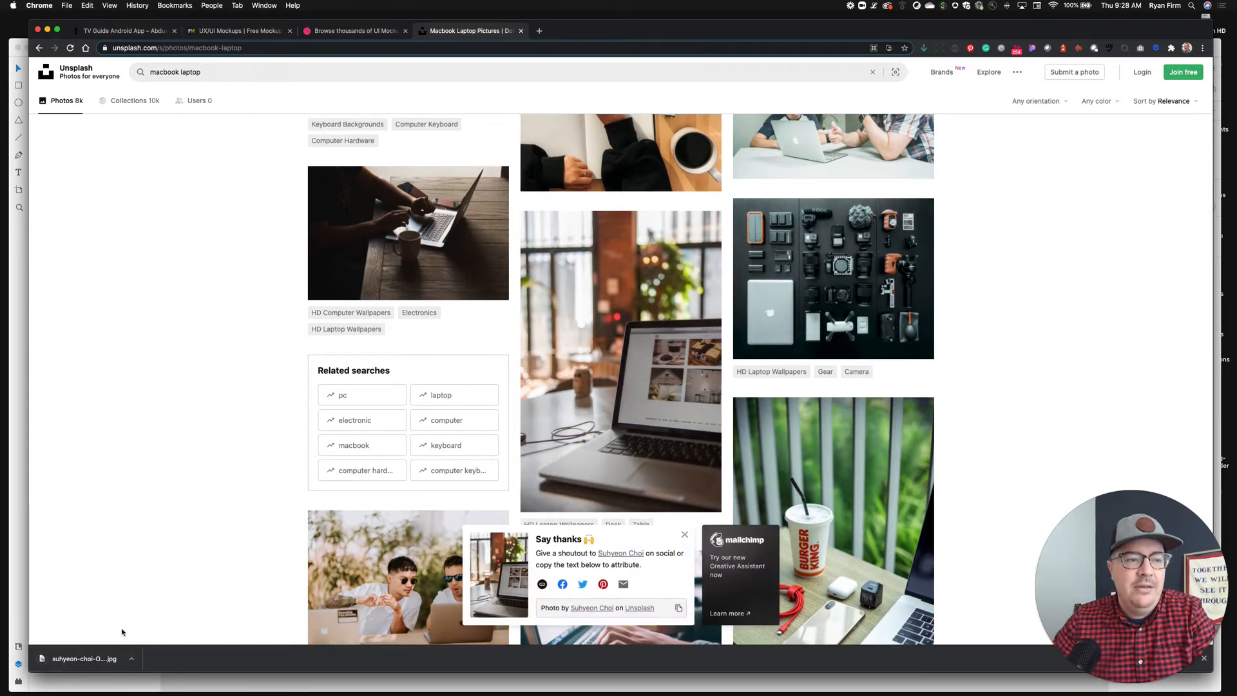
# Look back through the earlier MacBook laptop photos for other scenes suitable for a mockup.
pyautogui.scroll(-1, 675, 451)
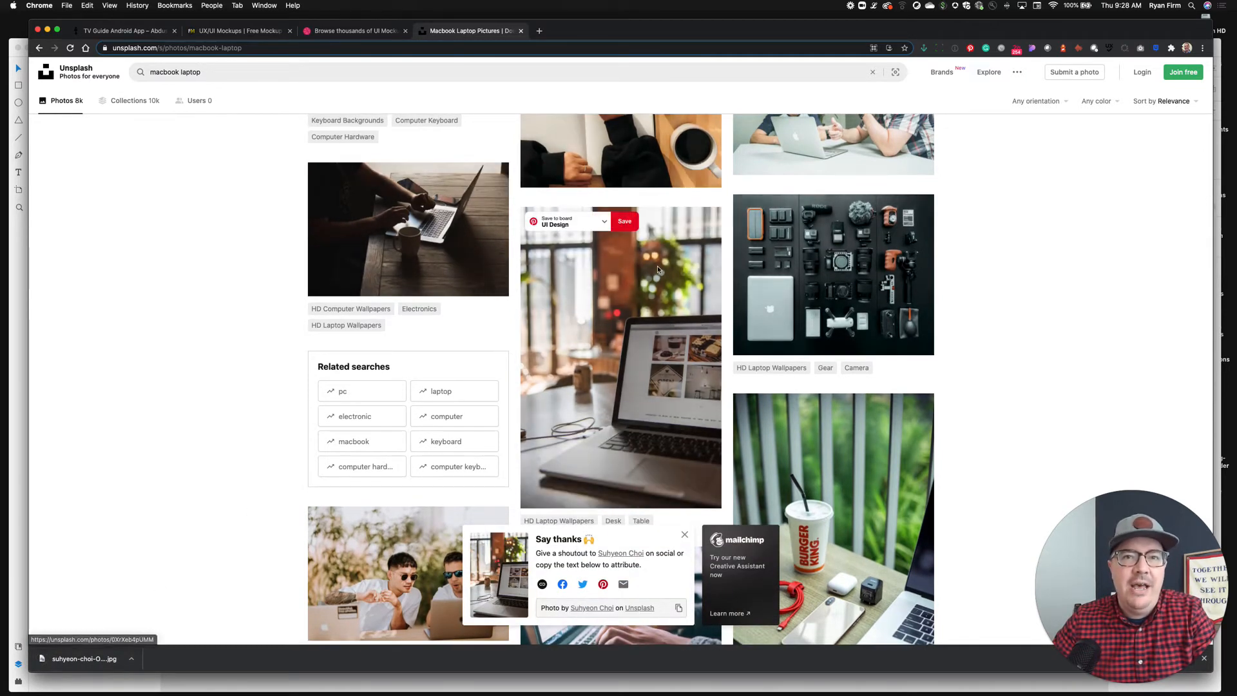
pyautogui.scroll(3, 657, 265)
pyautogui.scroll(4, 628, 245)
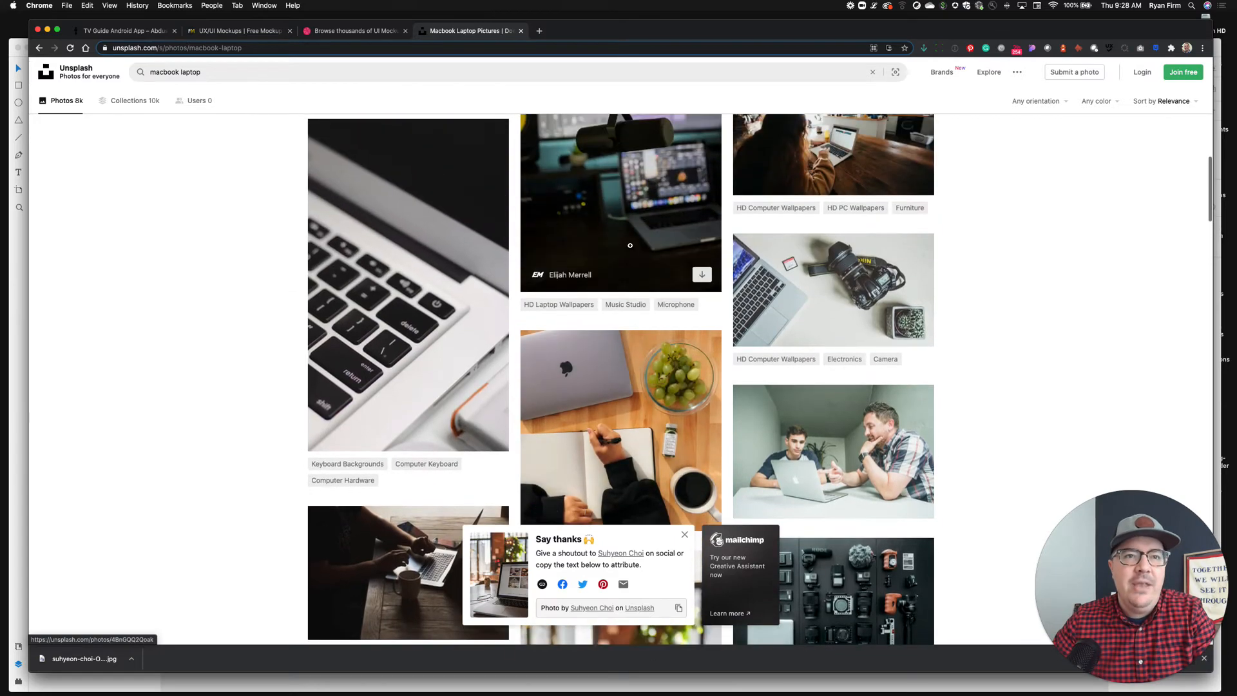
pyautogui.scroll(5, 366, 287)
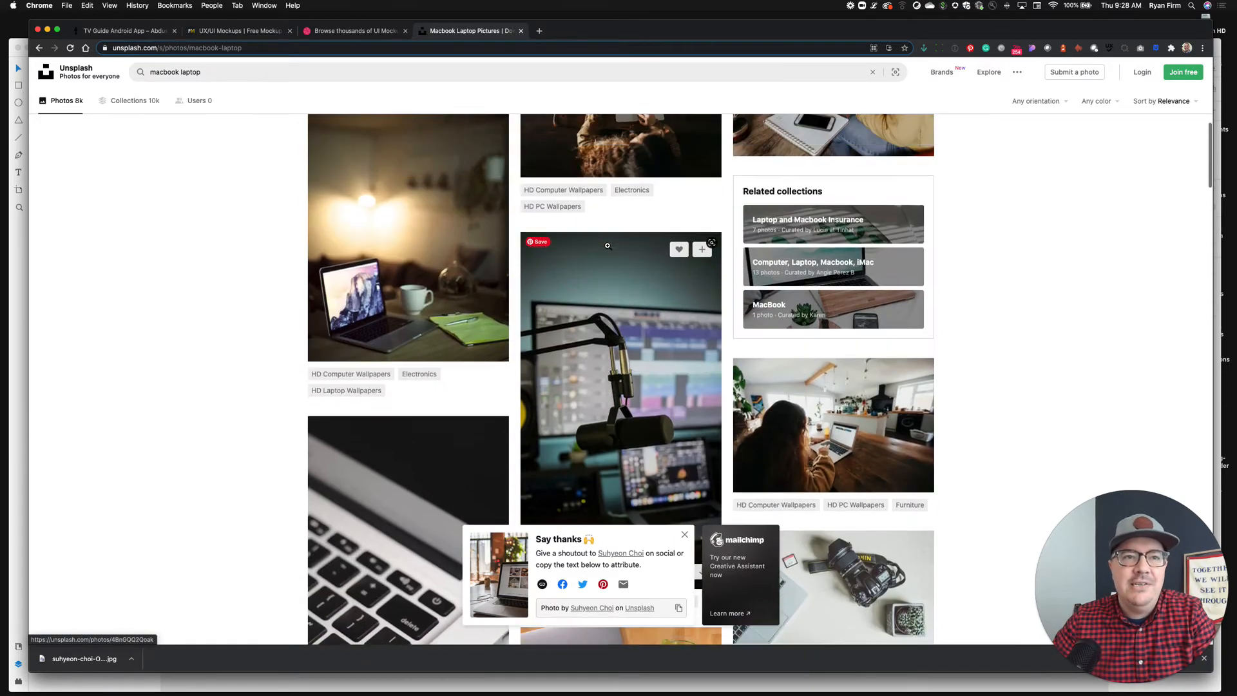
# Open the downloaded laptop photo in Photoshop and unlock its Background layer.
pyautogui.scroll(-10, 459, 283)
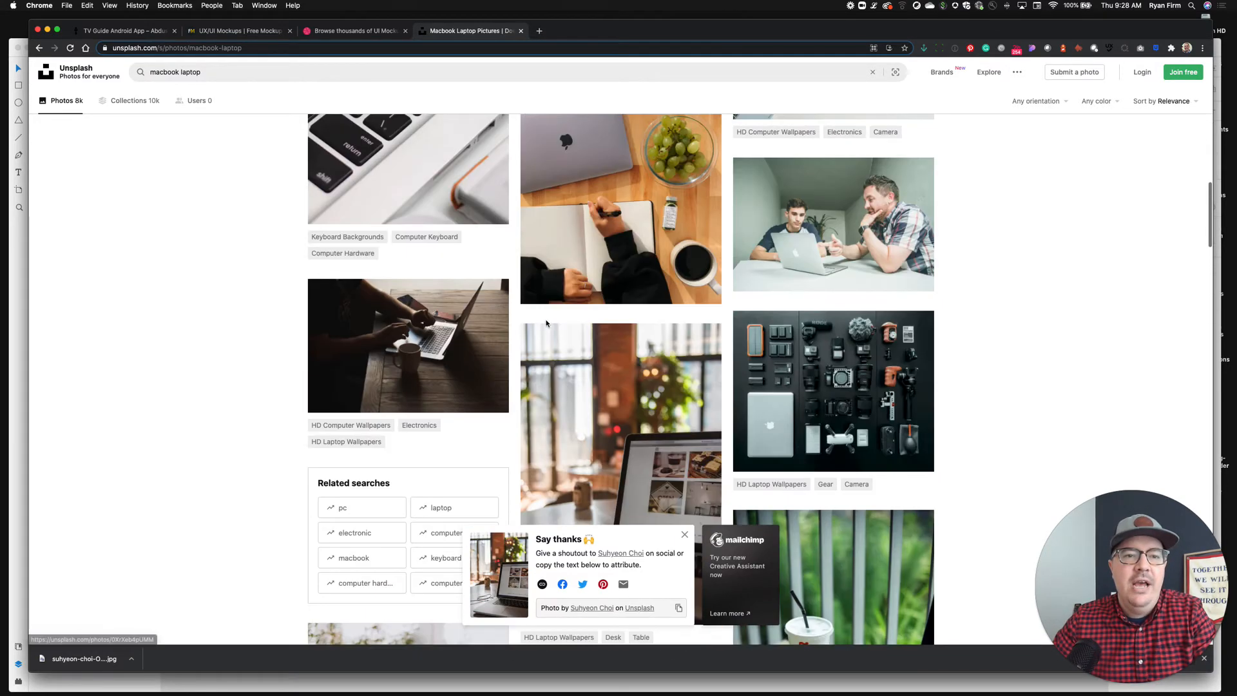
pyautogui.click(685, 534)
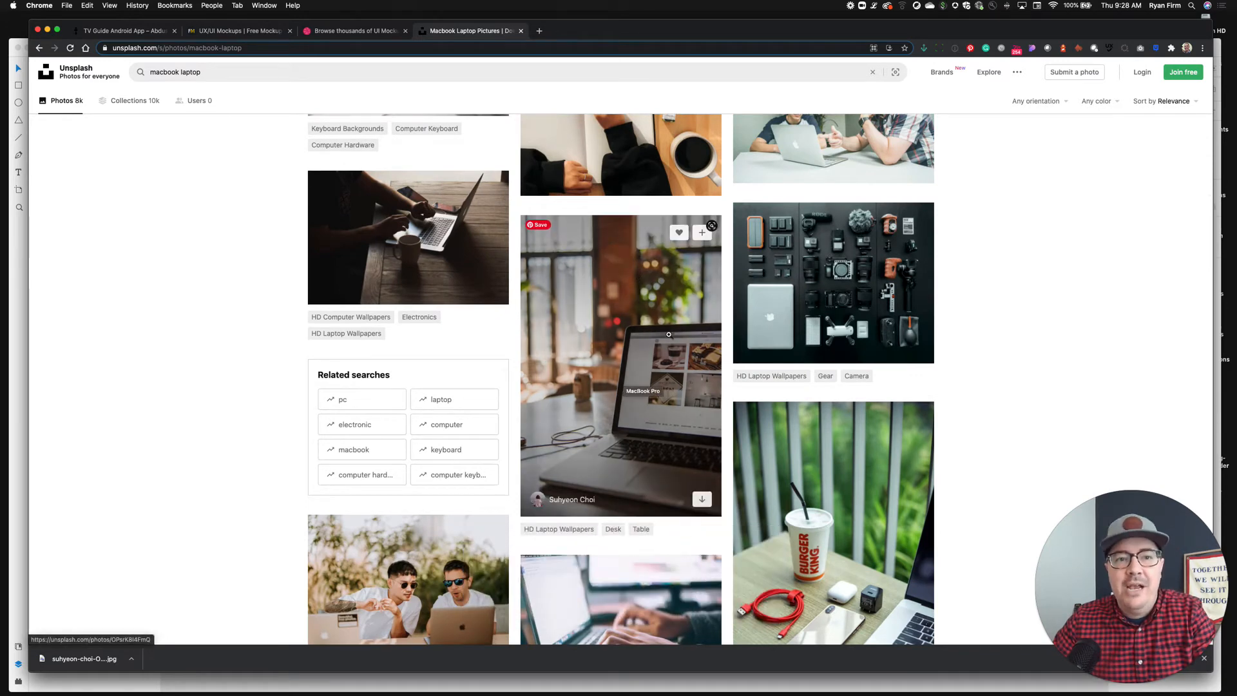
pyautogui.moveTo(93, 658); pyautogui.dragTo(886, 678)
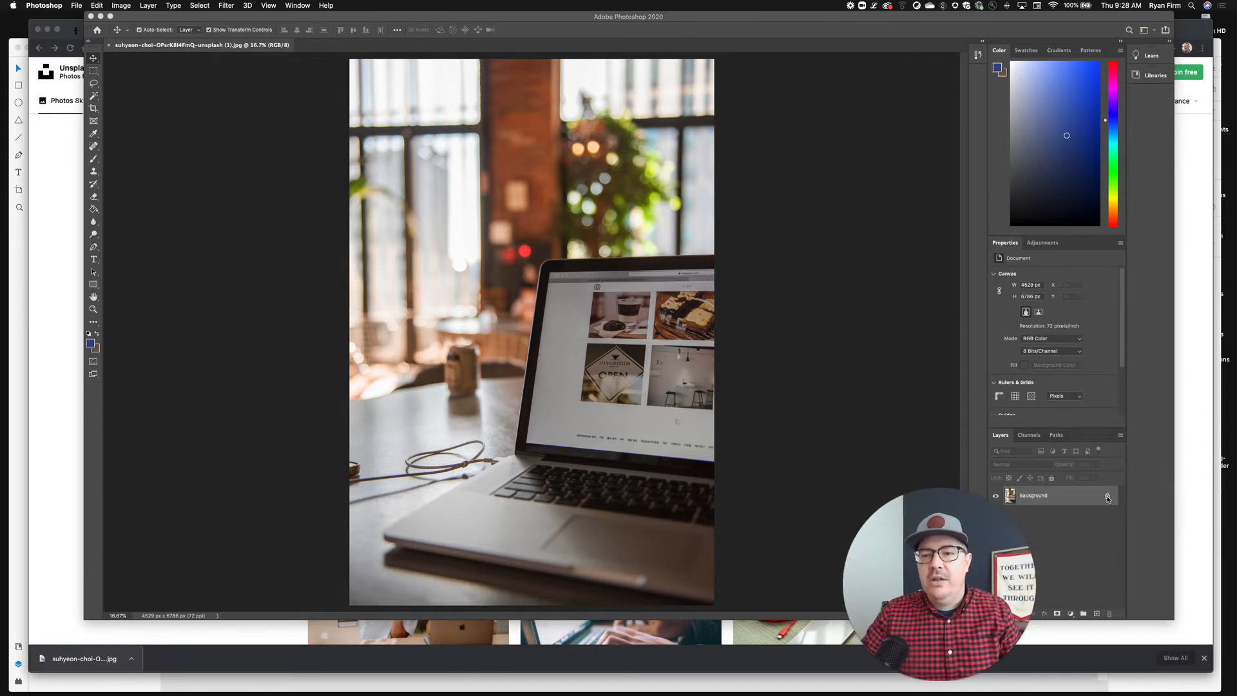
pyautogui.click(1109, 496)
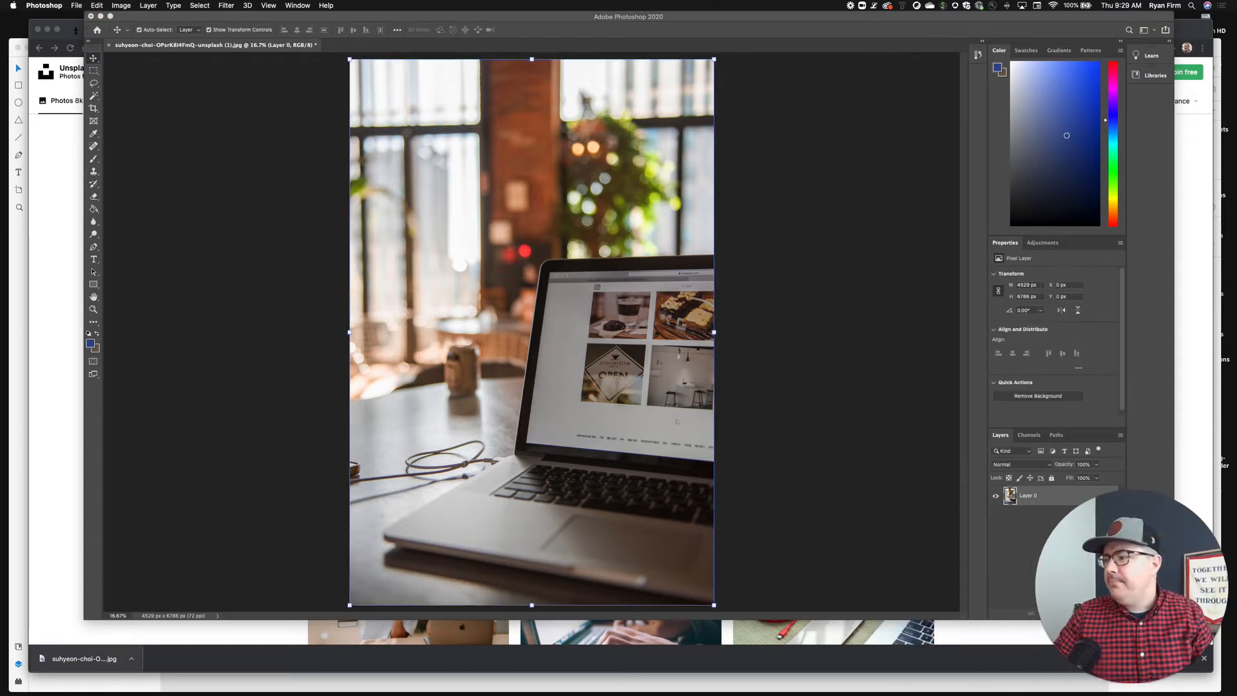
# Place the For-Mockup website image into the photo as a new layer and position it near the laptop.
pyautogui.press('super+Tab')
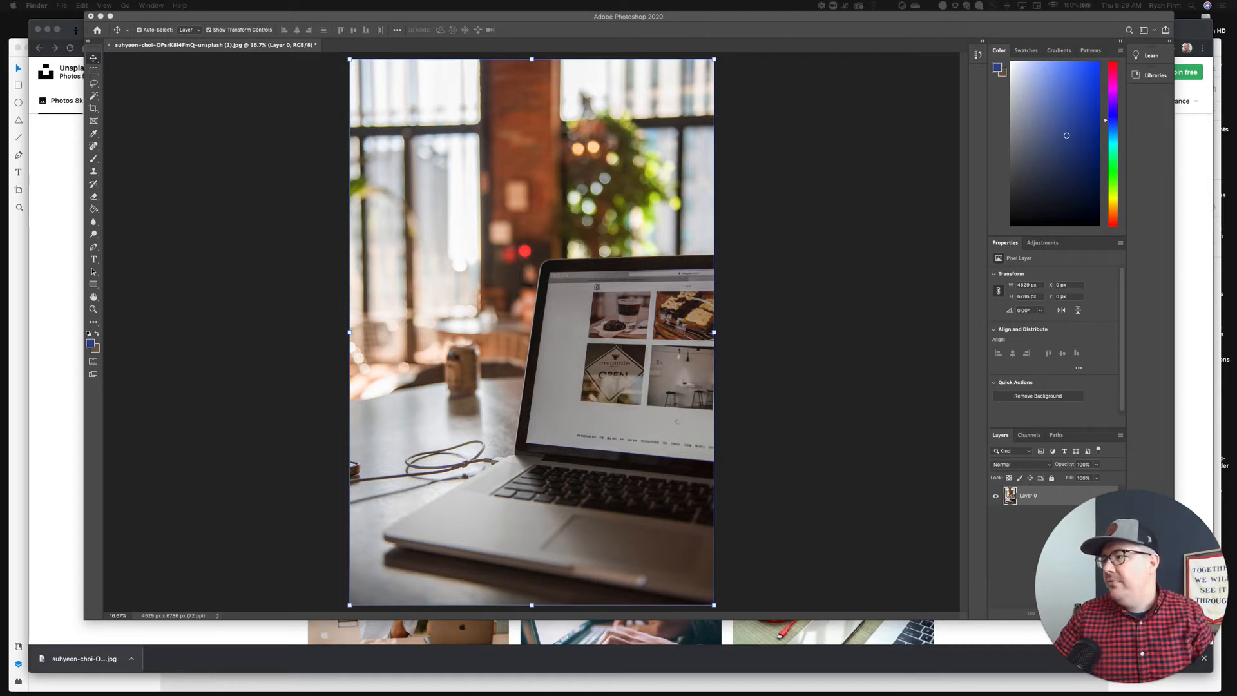
pyautogui.moveTo(1236, 242); pyautogui.dragTo(602, 321)
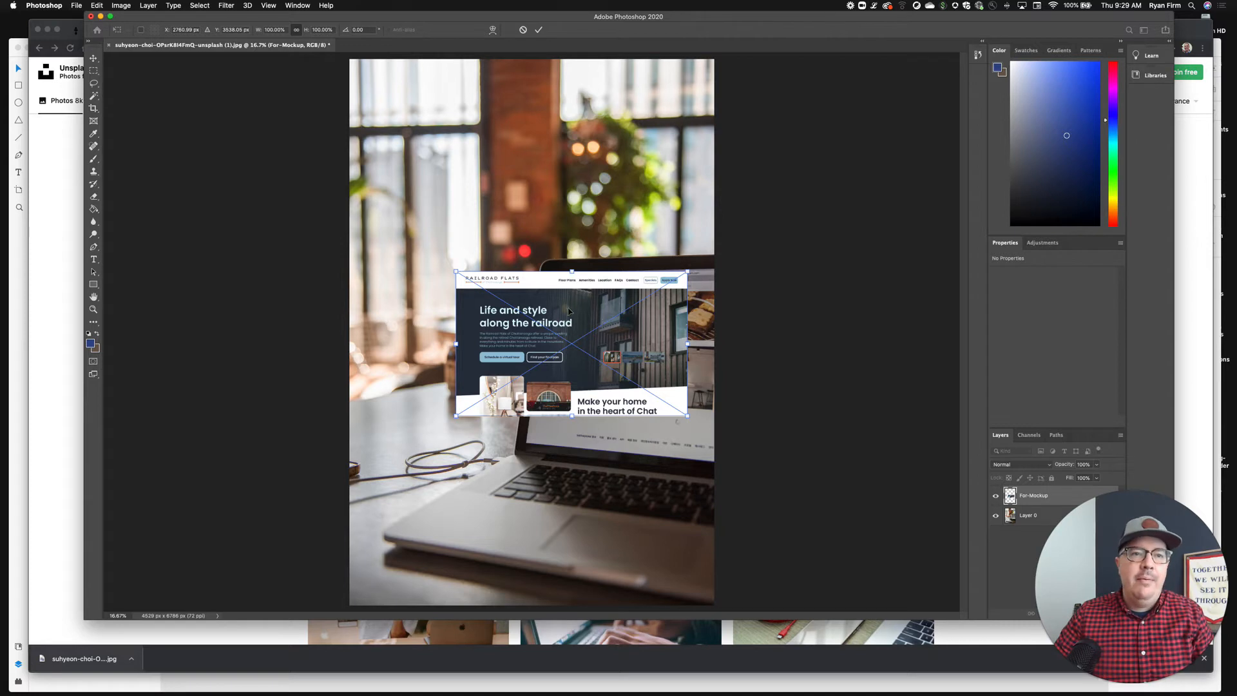
pyautogui.moveTo(568, 311); pyautogui.dragTo(476, 282)
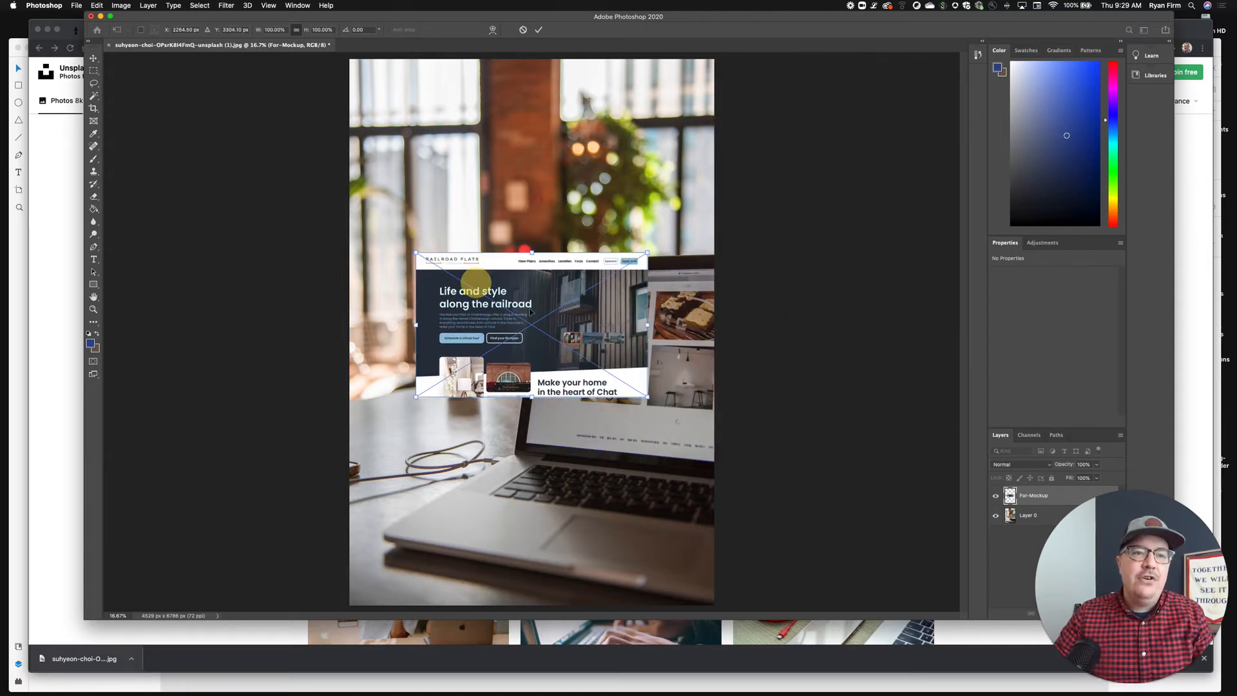
pyautogui.moveTo(539, 315); pyautogui.dragTo(555, 318)
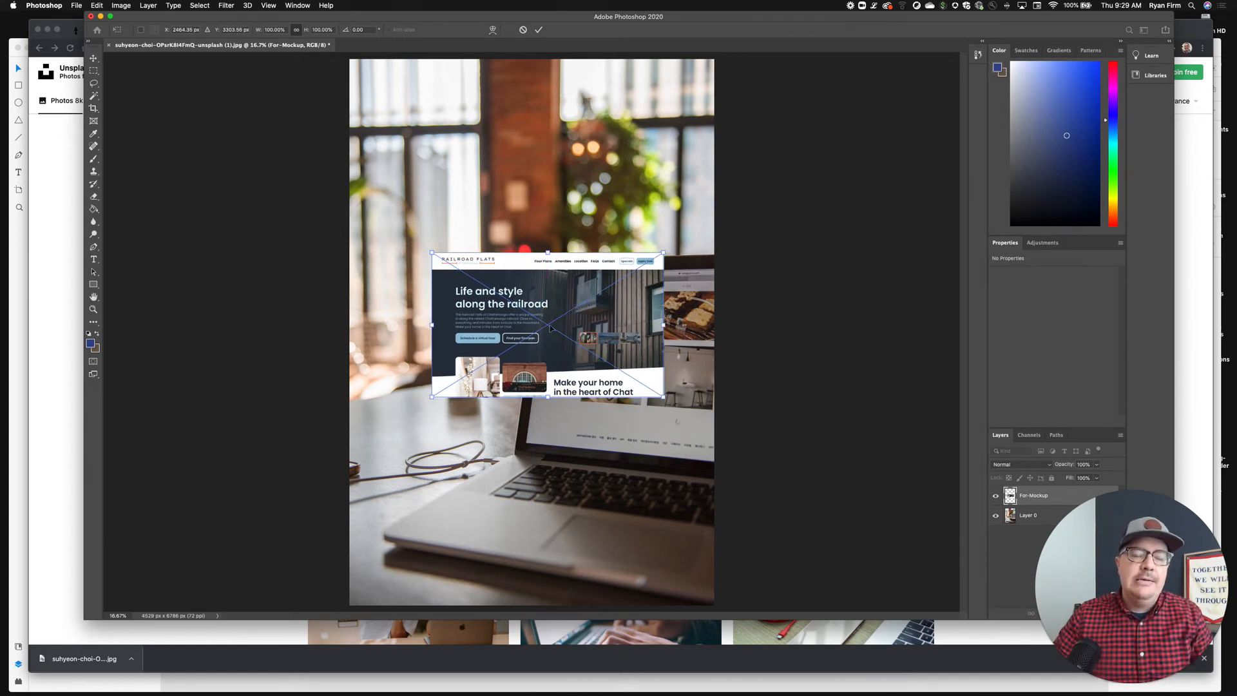
pyautogui.moveTo(526, 293); pyautogui.dragTo(596, 266)
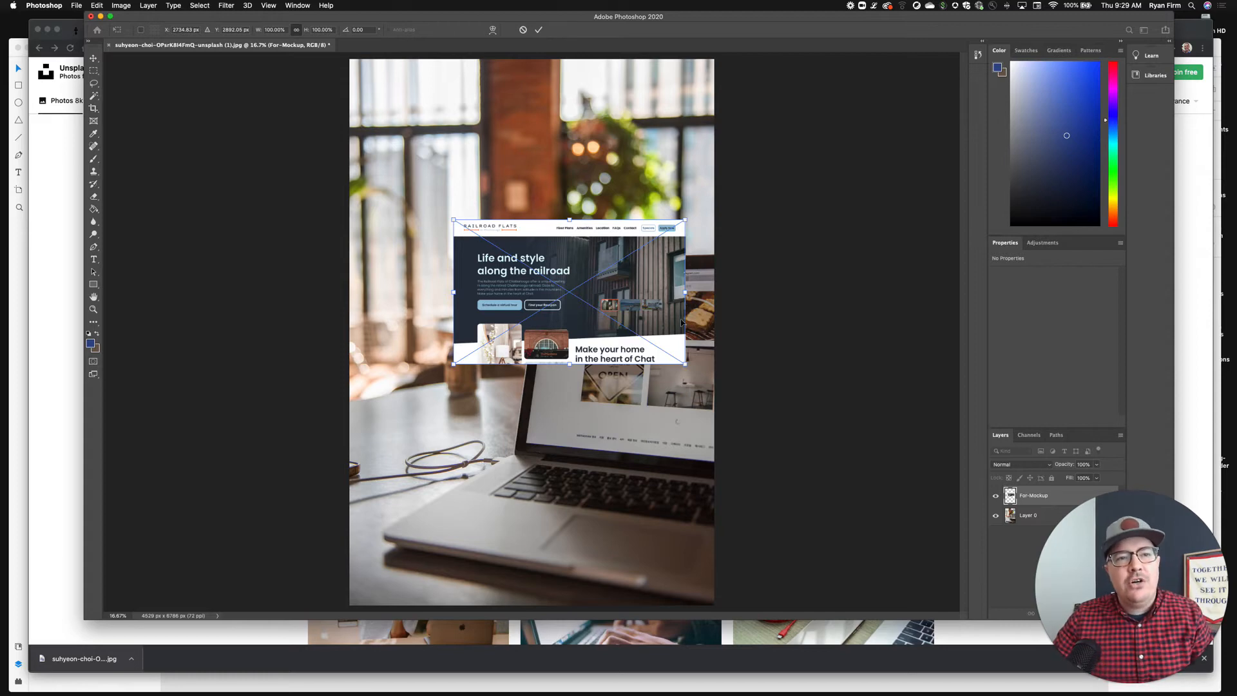
# Move the website image onto the laptop display, aligning its upper-left corner with the display's upper-left corner.
pyautogui.moveTo(553, 265); pyautogui.dragTo(645, 315)
pyautogui.scroll(3, 605, 312)
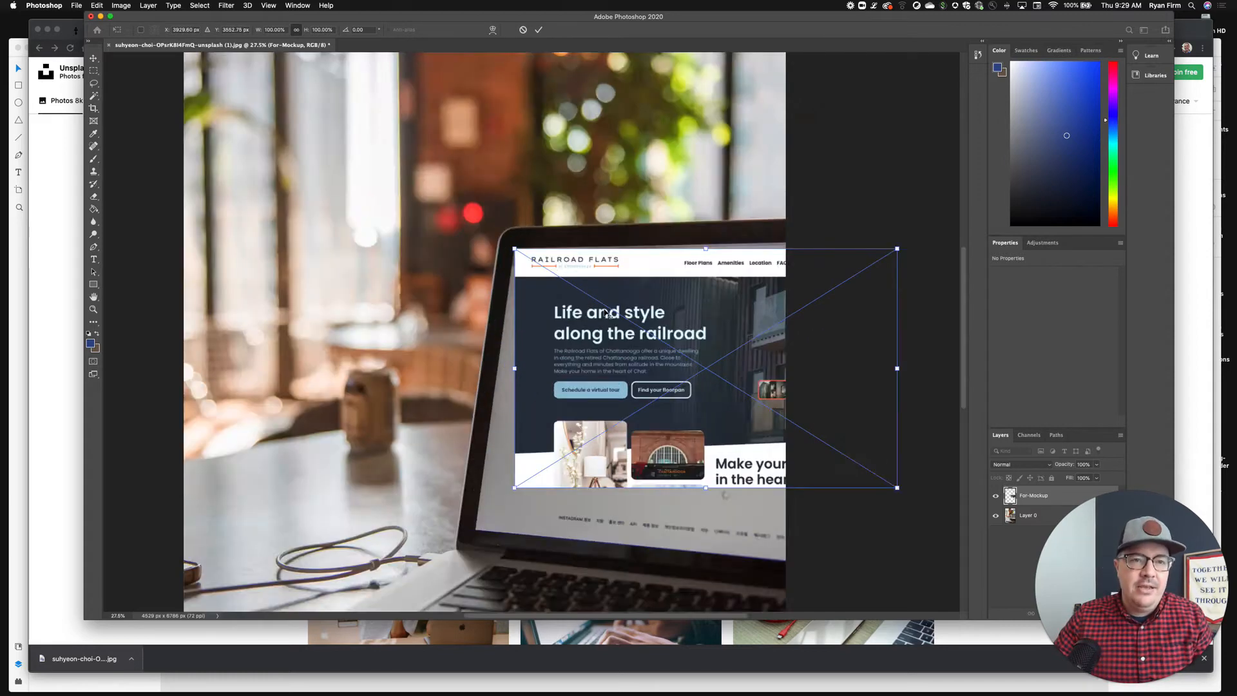
pyautogui.scroll(-3, 606, 312)
pyautogui.scroll(4, 609, 315)
pyautogui.scroll(-2, 605, 313)
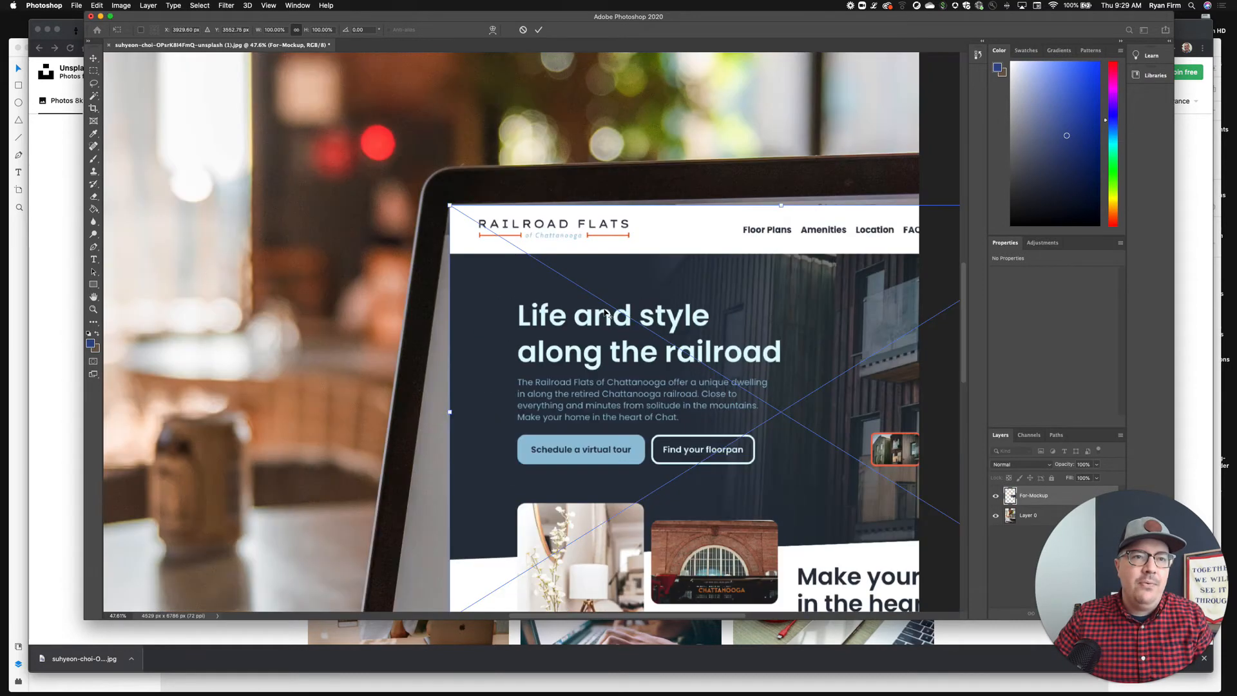
pyautogui.moveTo(548, 284); pyautogui.dragTo(551, 290)
pyautogui.scroll(-6, 551, 290)
pyautogui.scroll(4, 552, 290)
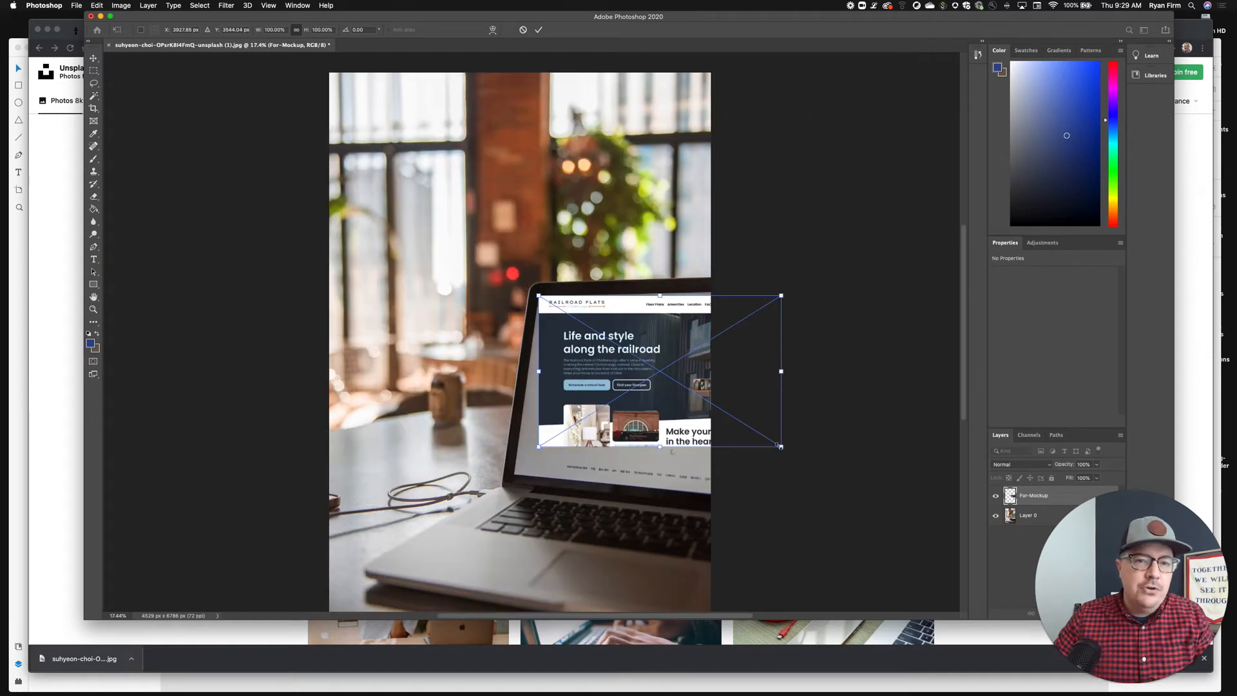
# Enlarge the website image to about the laptop display's height and distort its left corners to follow the slanted bezel.
pyautogui.moveTo(780, 446); pyautogui.dragTo(840, 476)
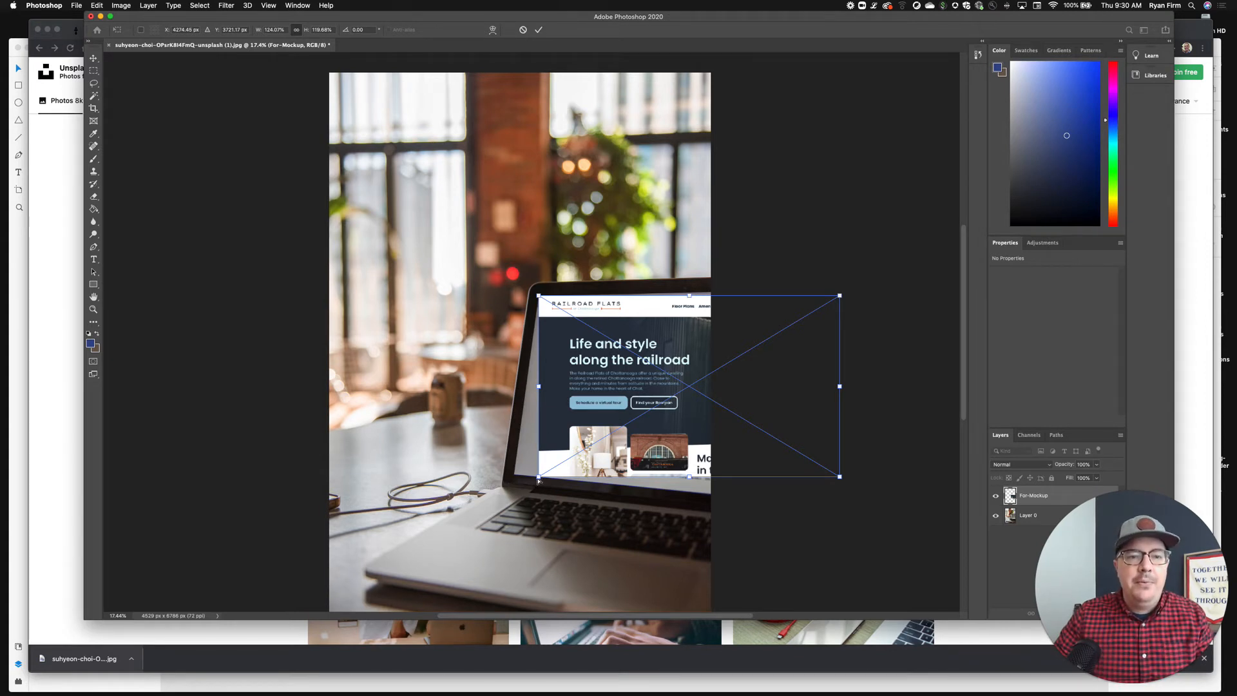
pyautogui.hscroll(-2, 538, 480)
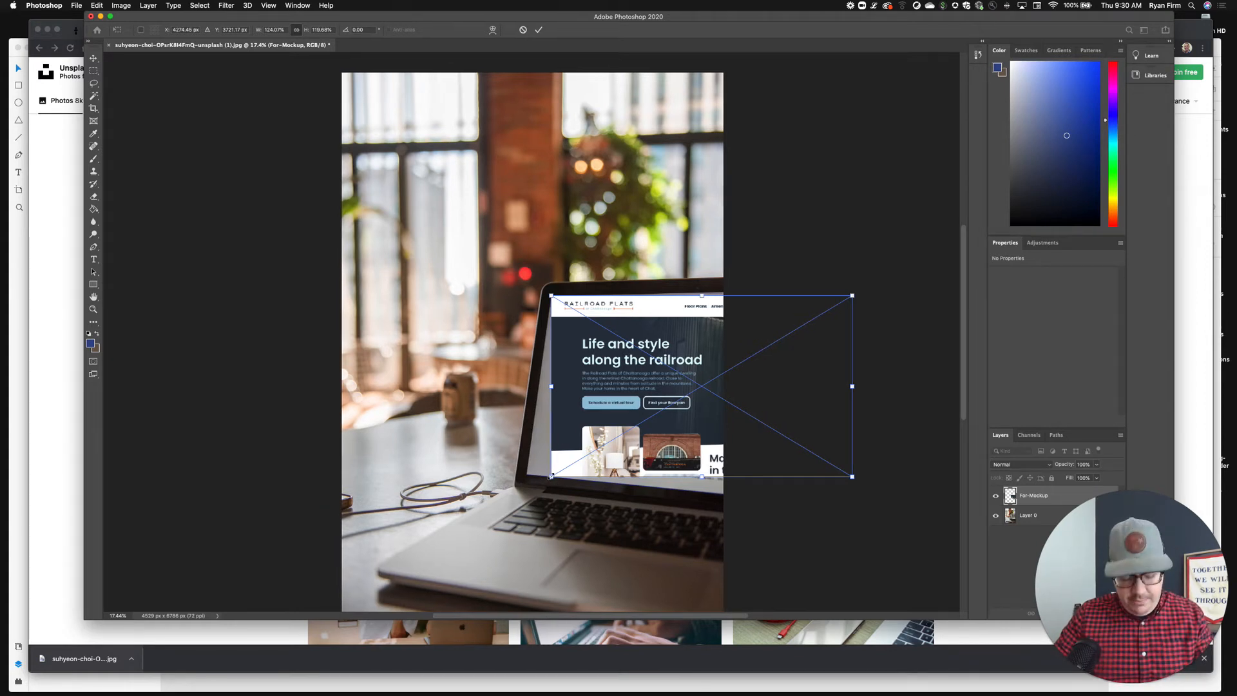
pyautogui.moveTo(551, 477); pyautogui.dragTo(526, 475)
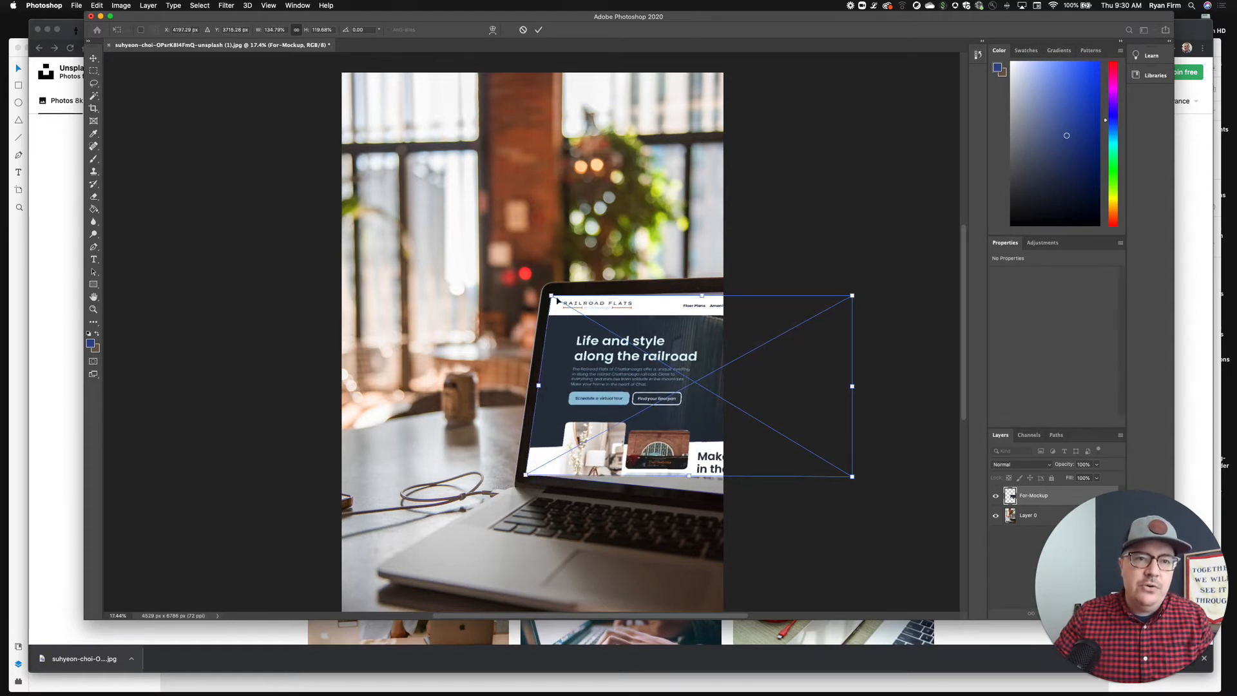
pyautogui.moveTo(558, 301)
pyautogui.mouseDown()
pyautogui.moveTo(637, 361)
pyautogui.moveTo(555, 302)
pyautogui.moveTo(419, 306)
pyautogui.moveTo(619, 369)
pyautogui.moveTo(644, 310)
pyautogui.moveTo(550, 295)
pyautogui.mouseUp()
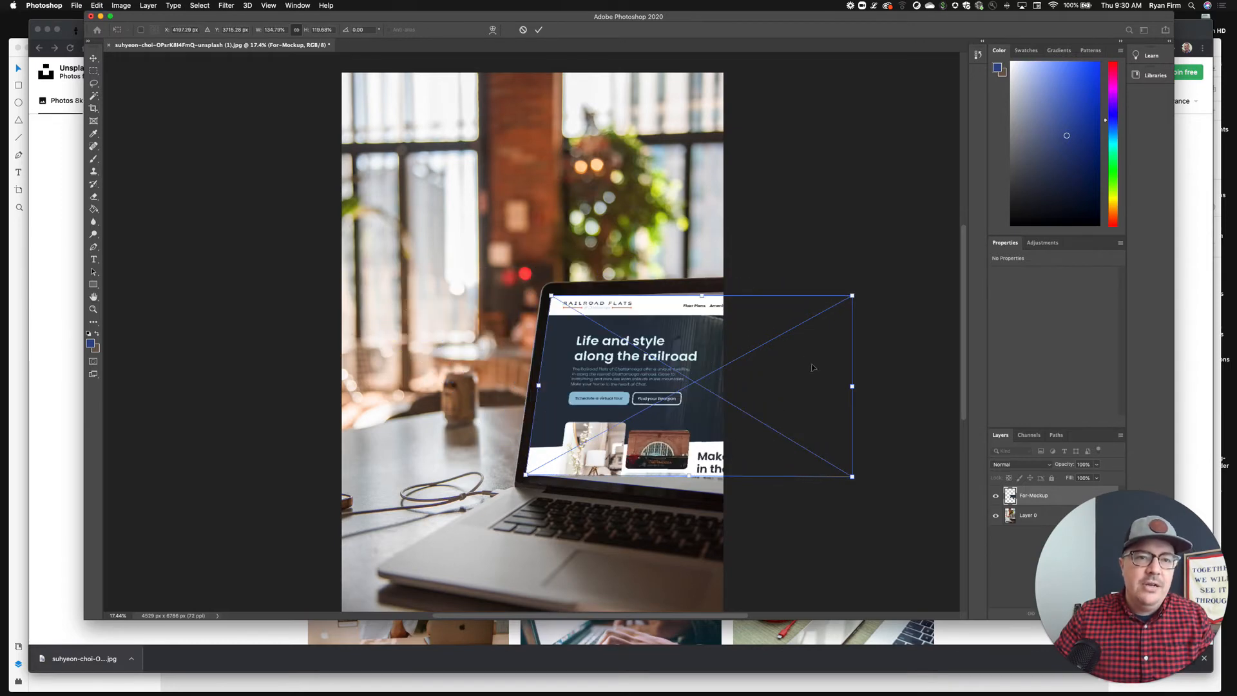
pyautogui.moveTo(530, 476); pyautogui.dragTo(527, 474)
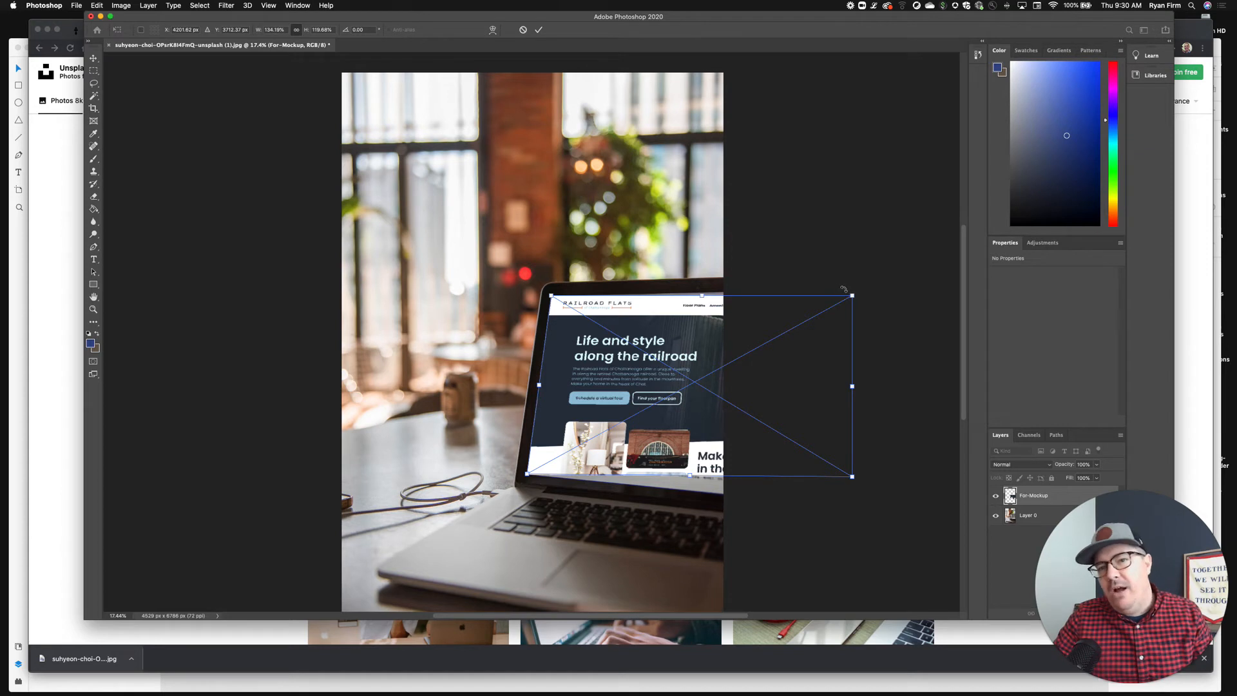
# Distort the website image's right corners to match the laptop display's perspective and commit the transformation.
pyautogui.moveTo(852, 295); pyautogui.dragTo(825, 290)
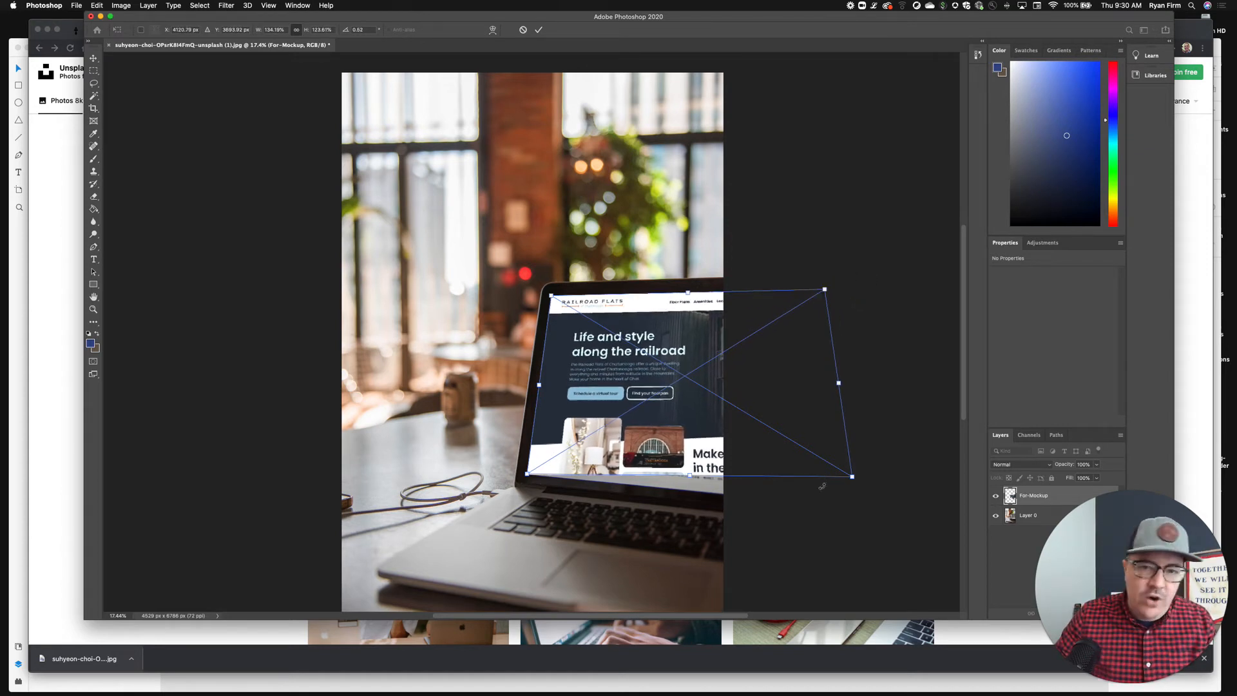
pyautogui.moveTo(852, 478); pyautogui.dragTo(813, 503)
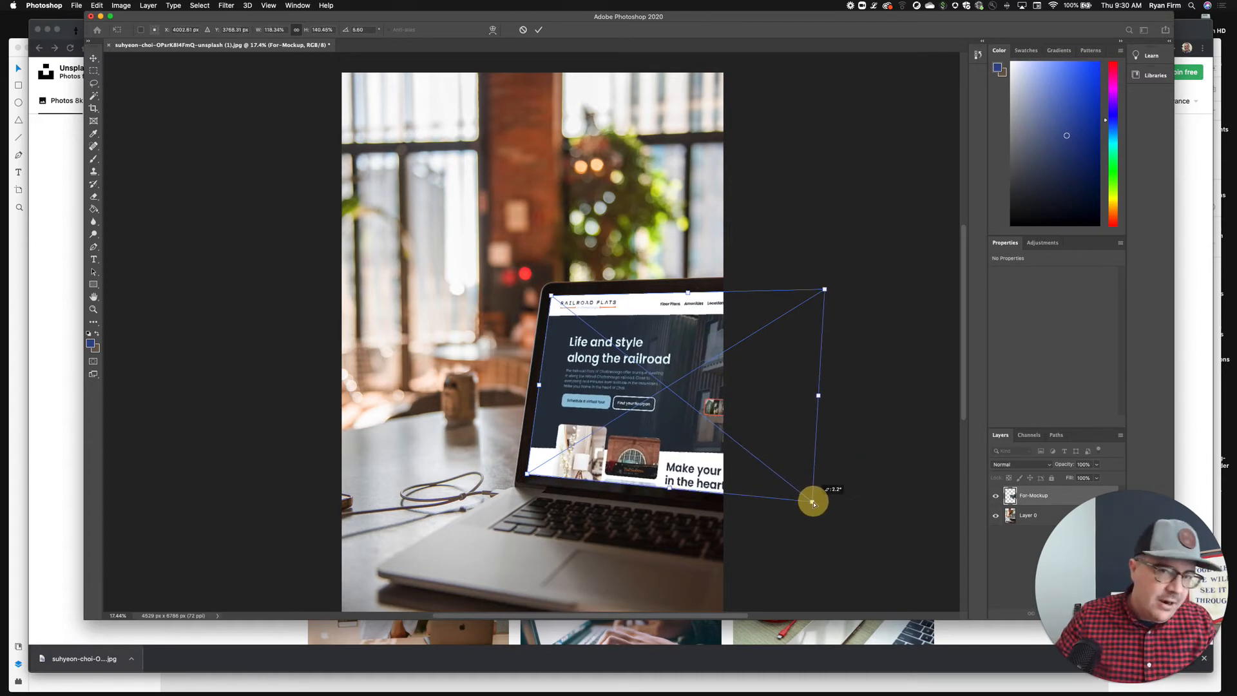
pyautogui.moveTo(814, 503); pyautogui.dragTo(813, 501)
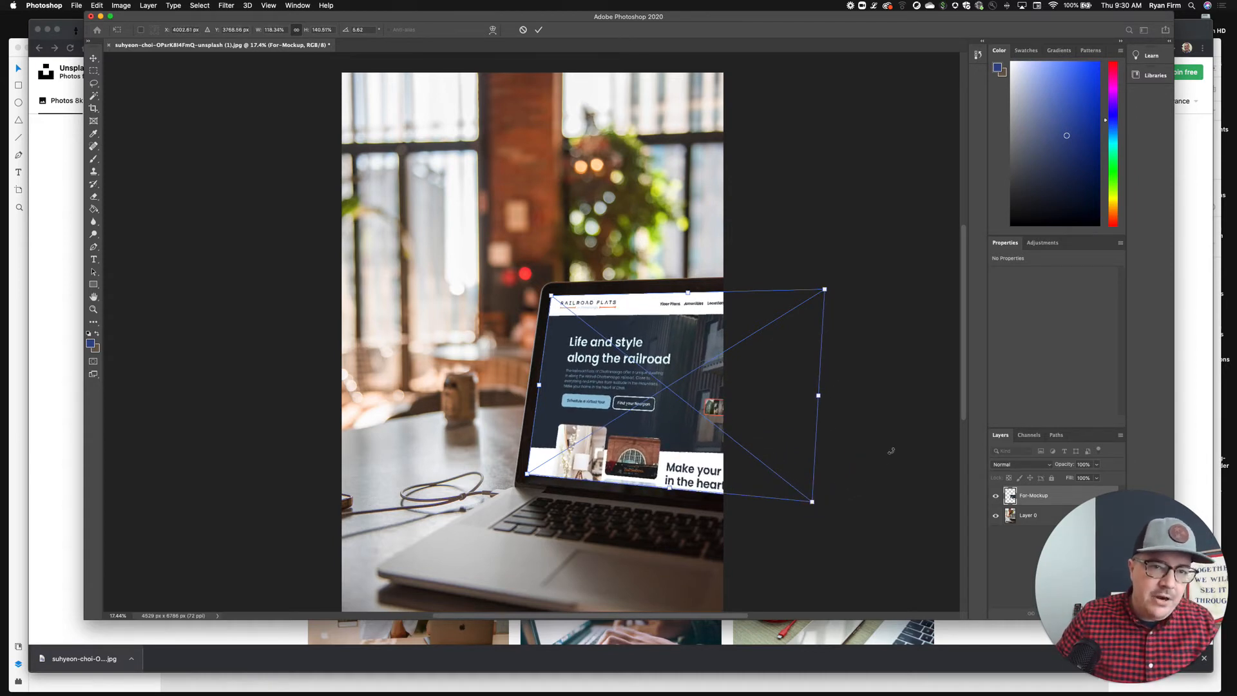
pyautogui.click(793, 191)
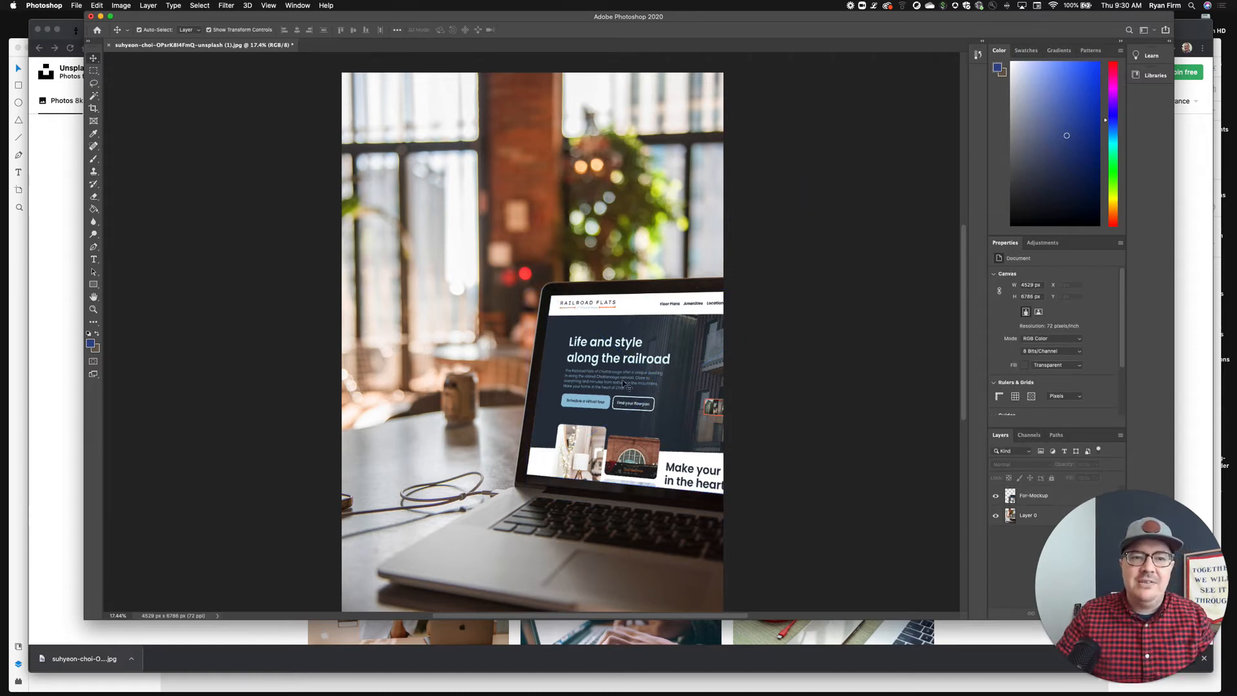
pyautogui.scroll(-4, 622, 383)
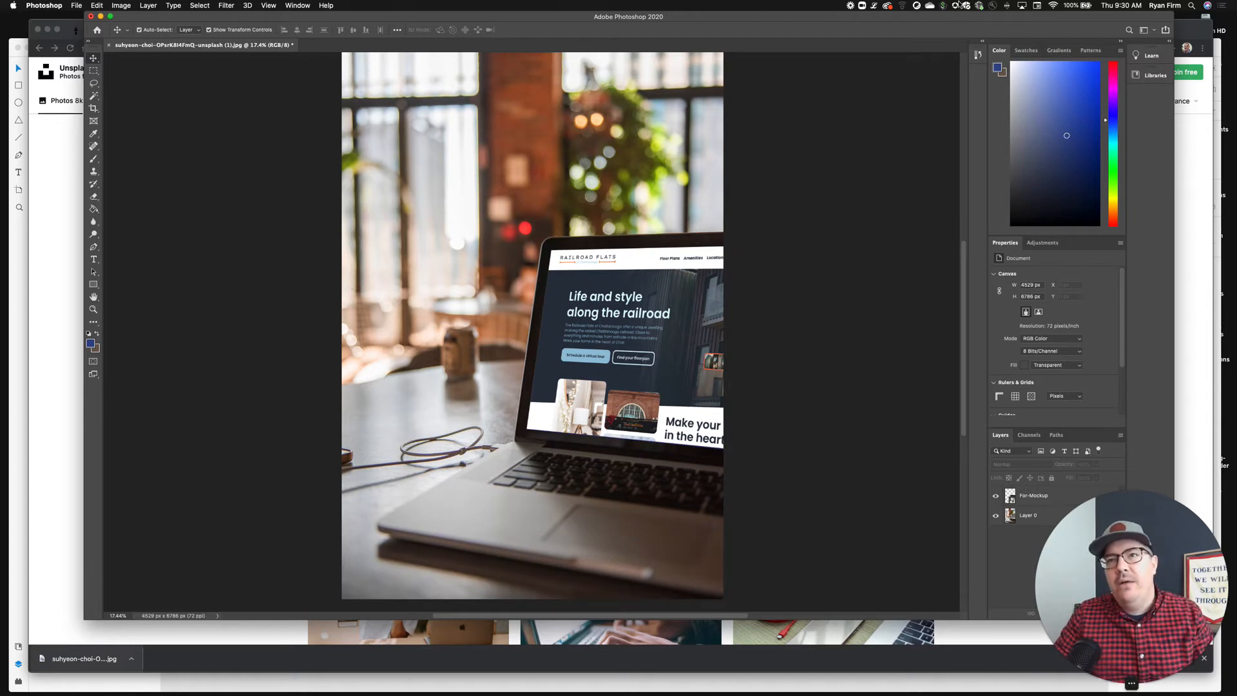
# Add a Color Overlay effect to the For-Mockup layer.
pyautogui.moveTo(968, 18); pyautogui.dragTo(921, 19)
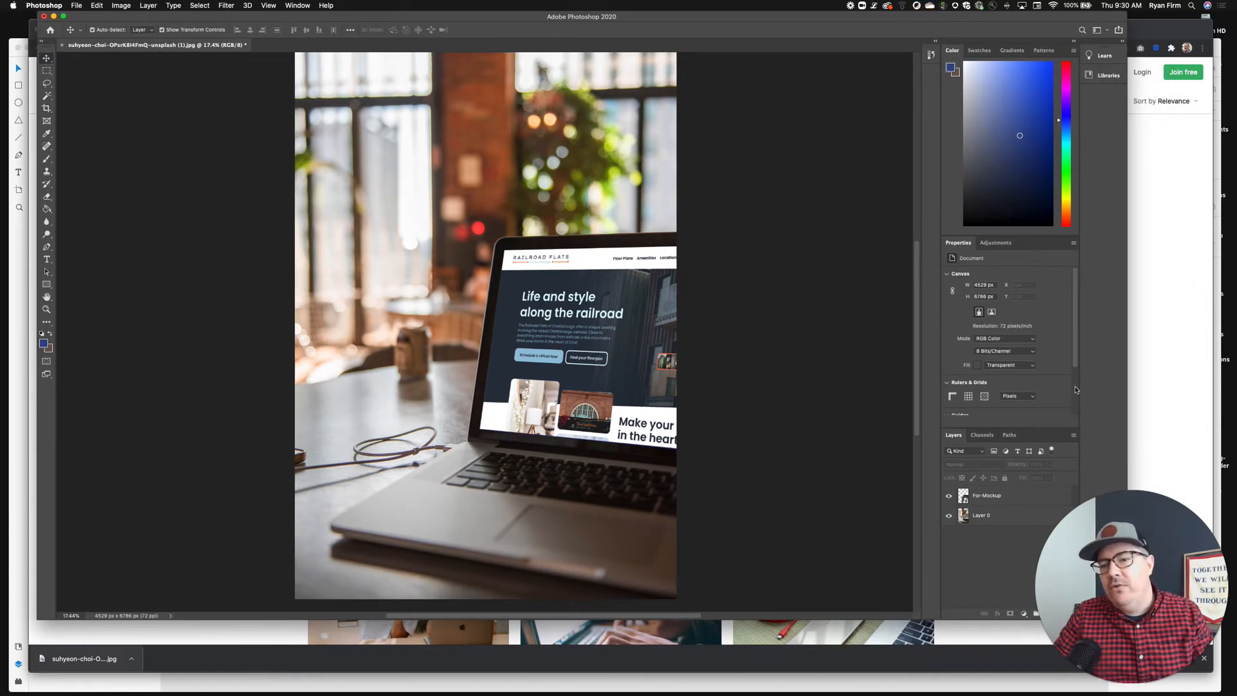
pyautogui.click(1008, 495)
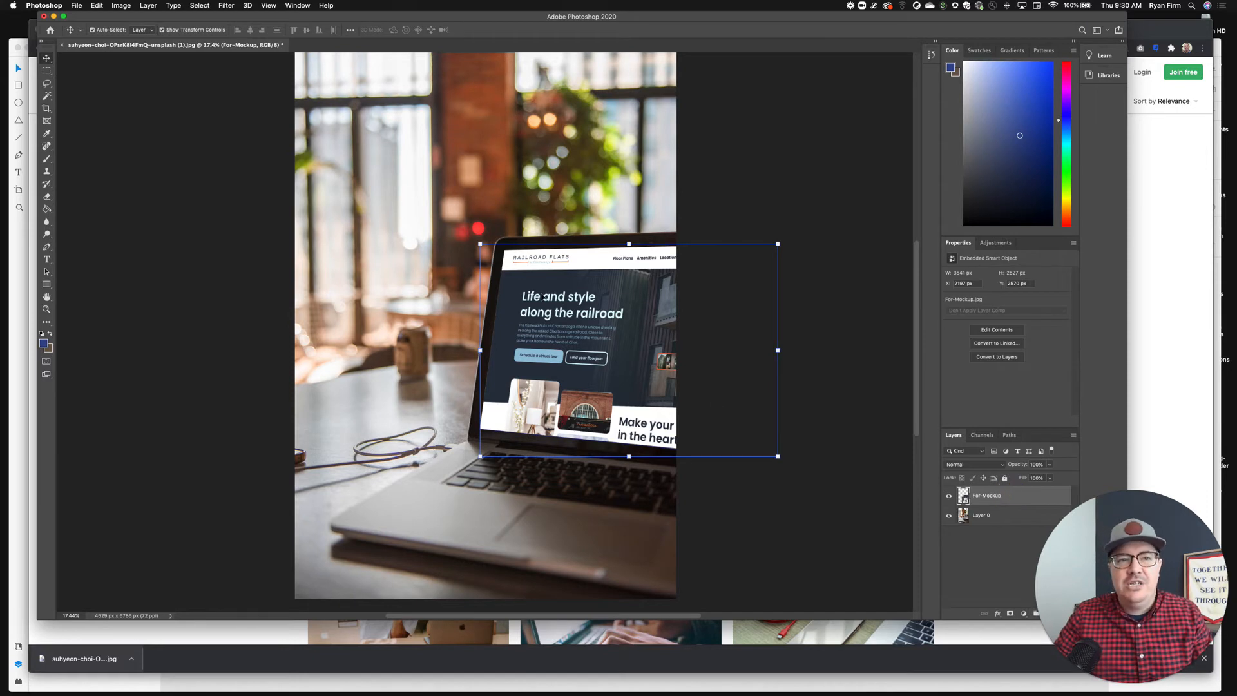
pyautogui.click(997, 614)
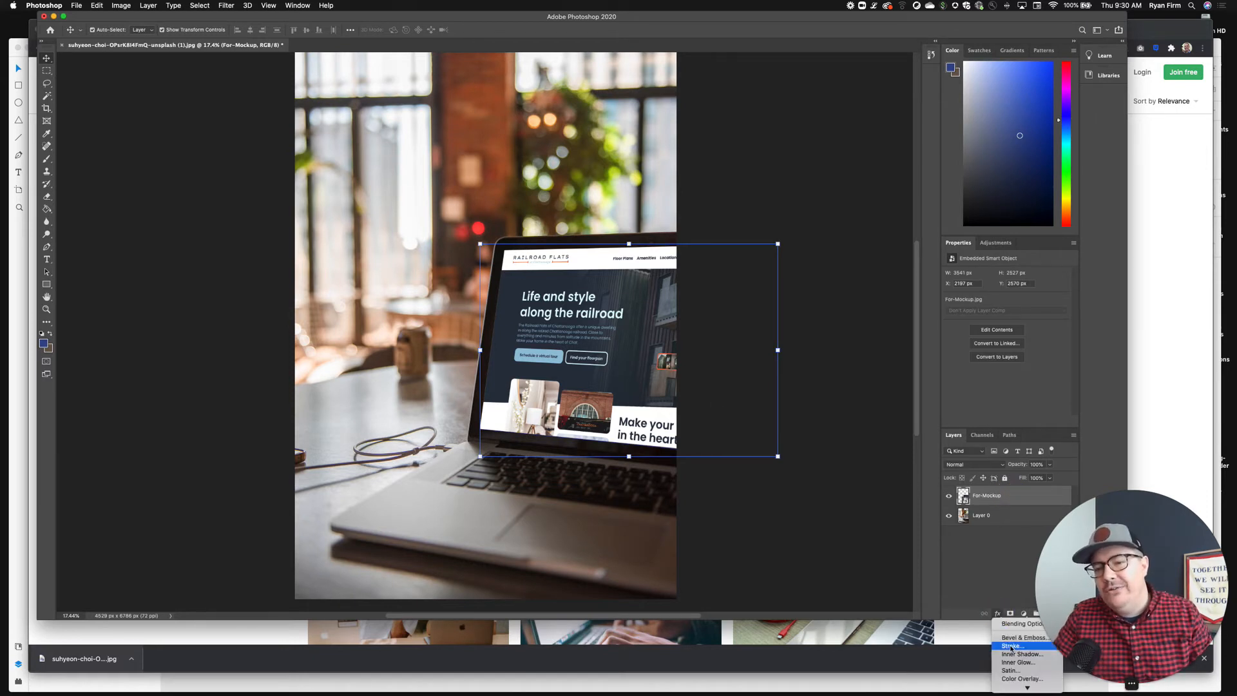
pyautogui.click(1017, 678)
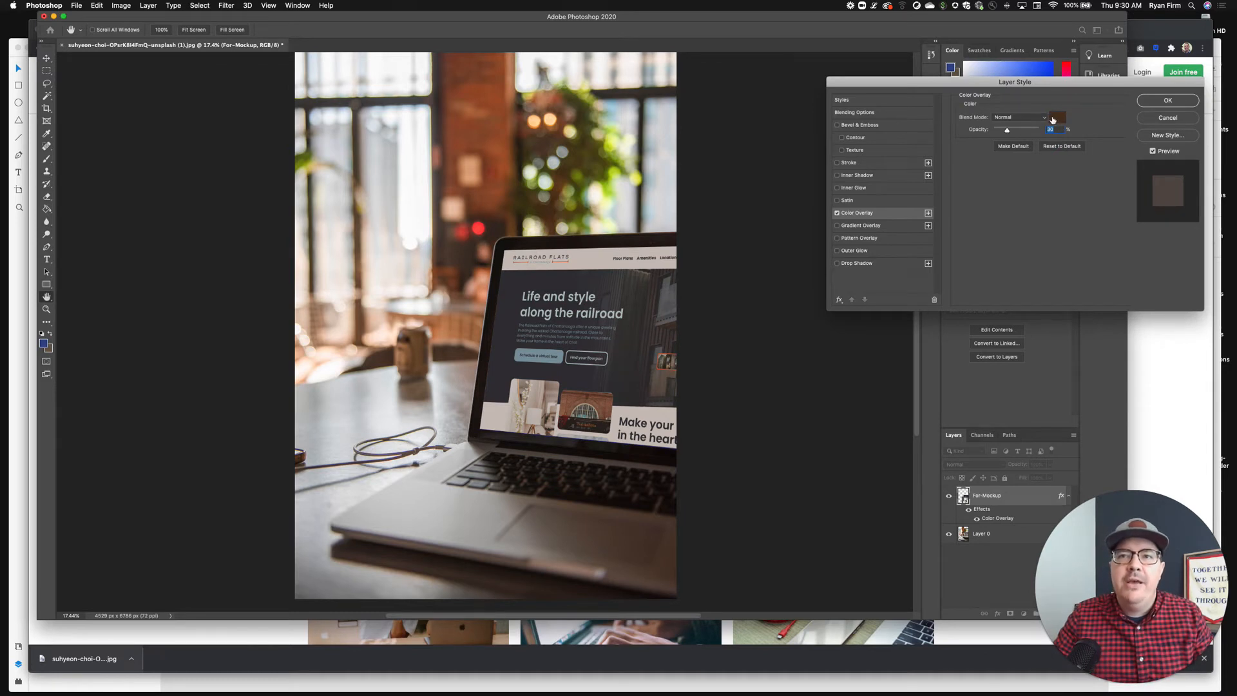
# Set the overlay color to the dark tone #44413a sampled from the upper part of the photo.
pyautogui.click(1054, 118)
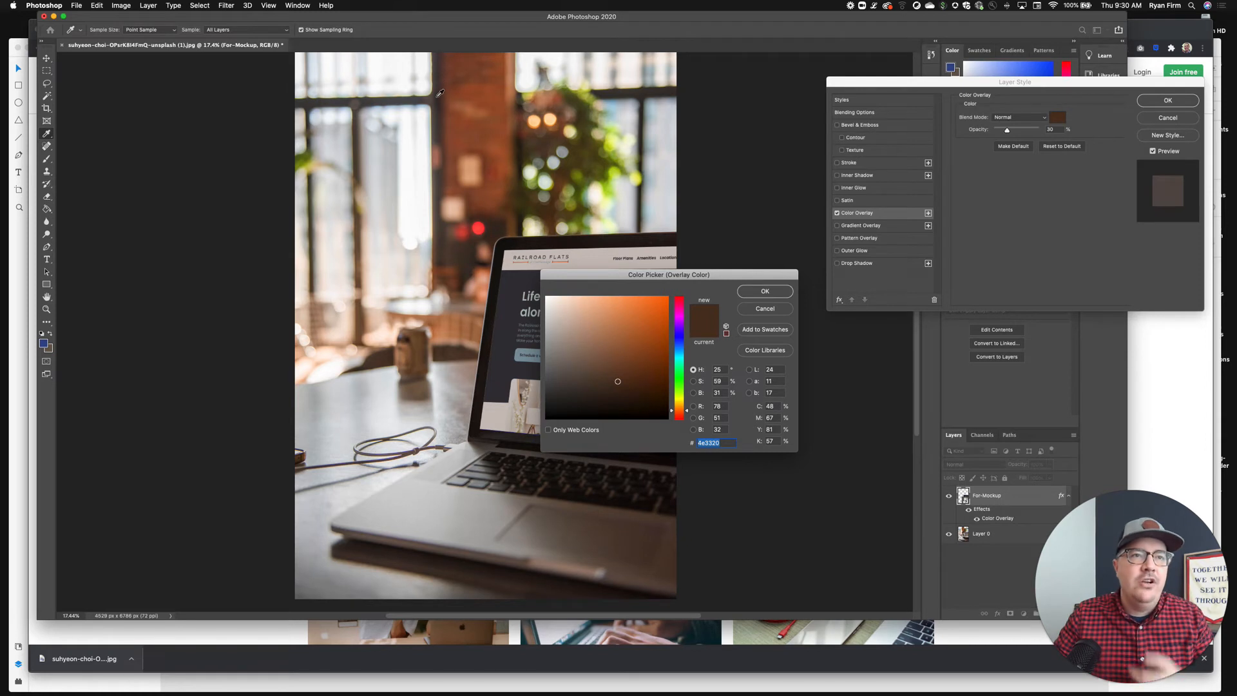
pyautogui.click(644, 93)
pyautogui.moveTo(714, 274); pyautogui.dragTo(740, 110)
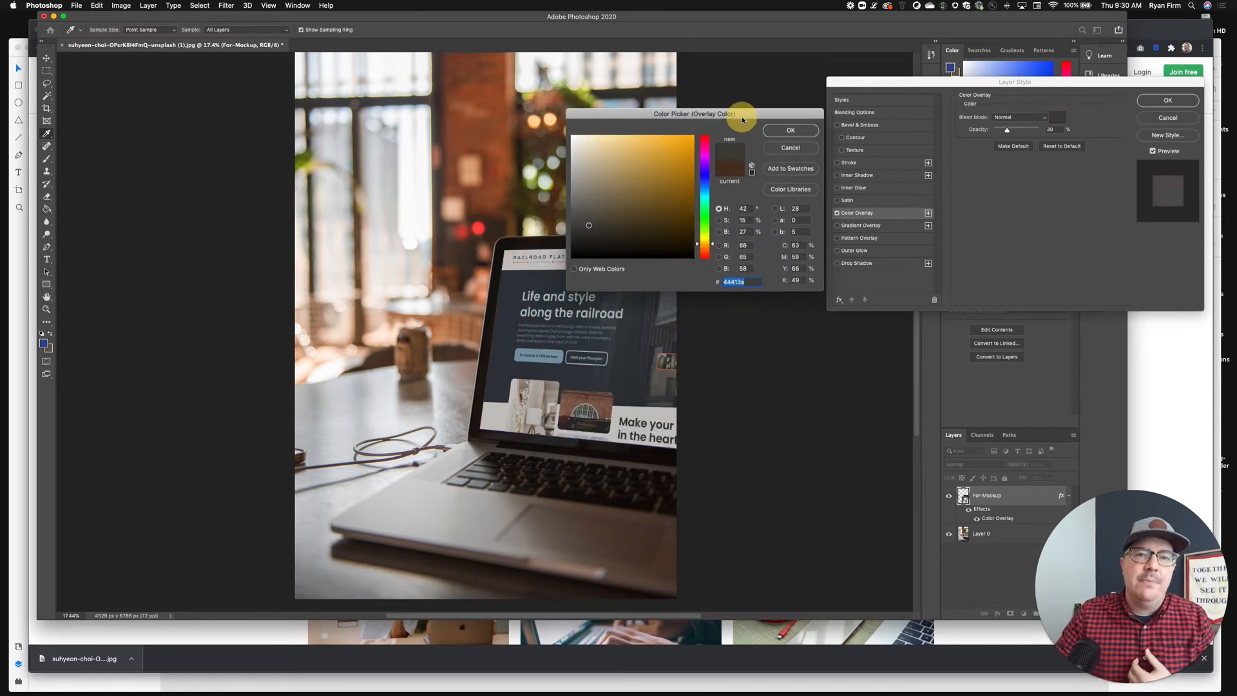
pyautogui.click(788, 127)
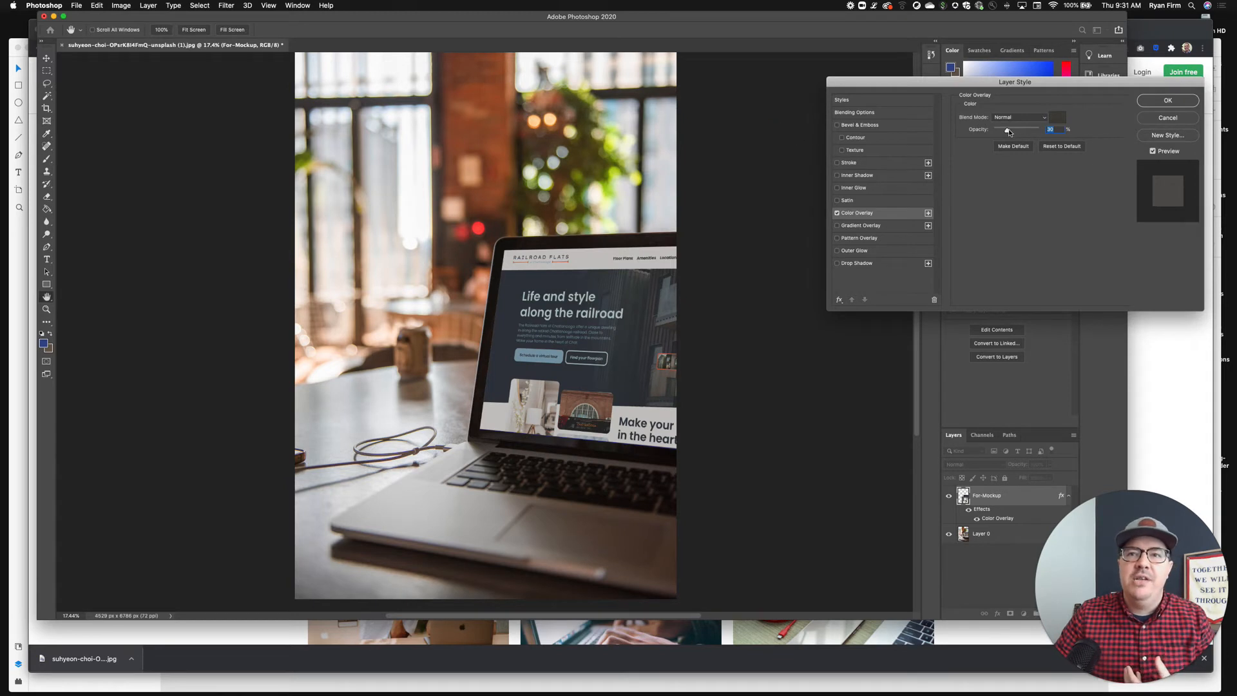
# Raise the color overlay's opacity to about 45%, apply the layer style and deselect the layer.
pyautogui.moveTo(1007, 130)
pyautogui.mouseDown()
pyautogui.moveTo(1025, 130)
pyautogui.moveTo(1012, 132)
pyautogui.mouseUp()
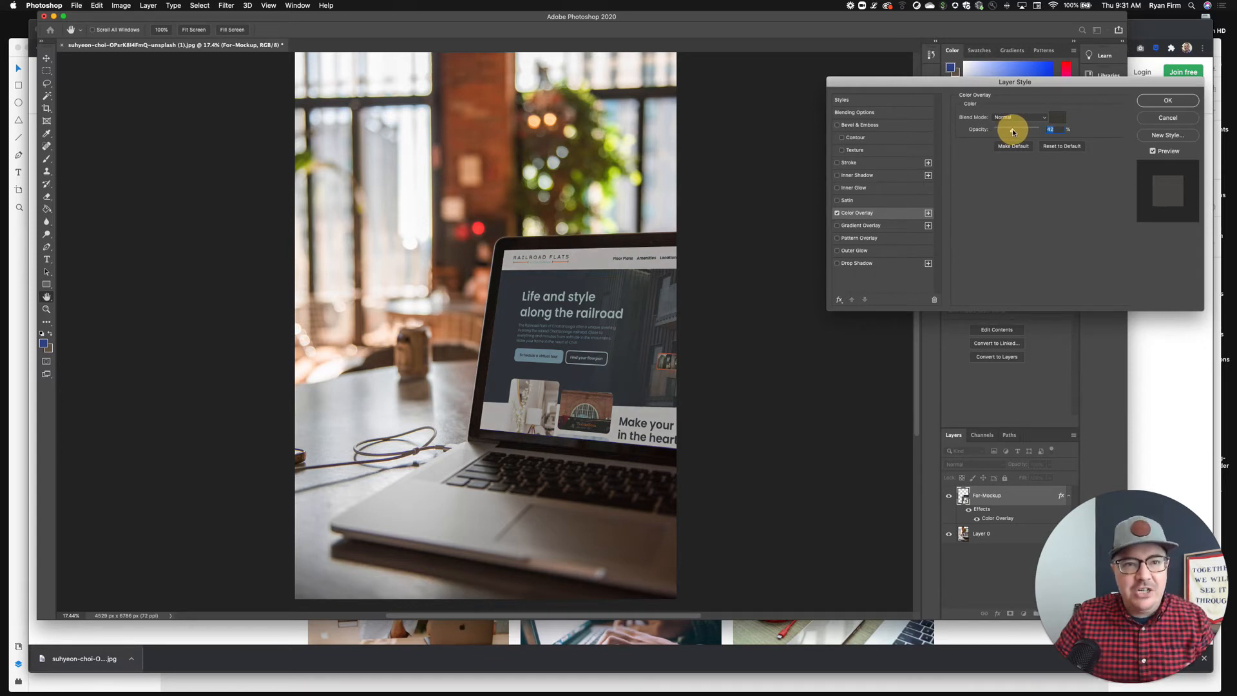
pyautogui.moveTo(1012, 132); pyautogui.dragTo(1015, 131)
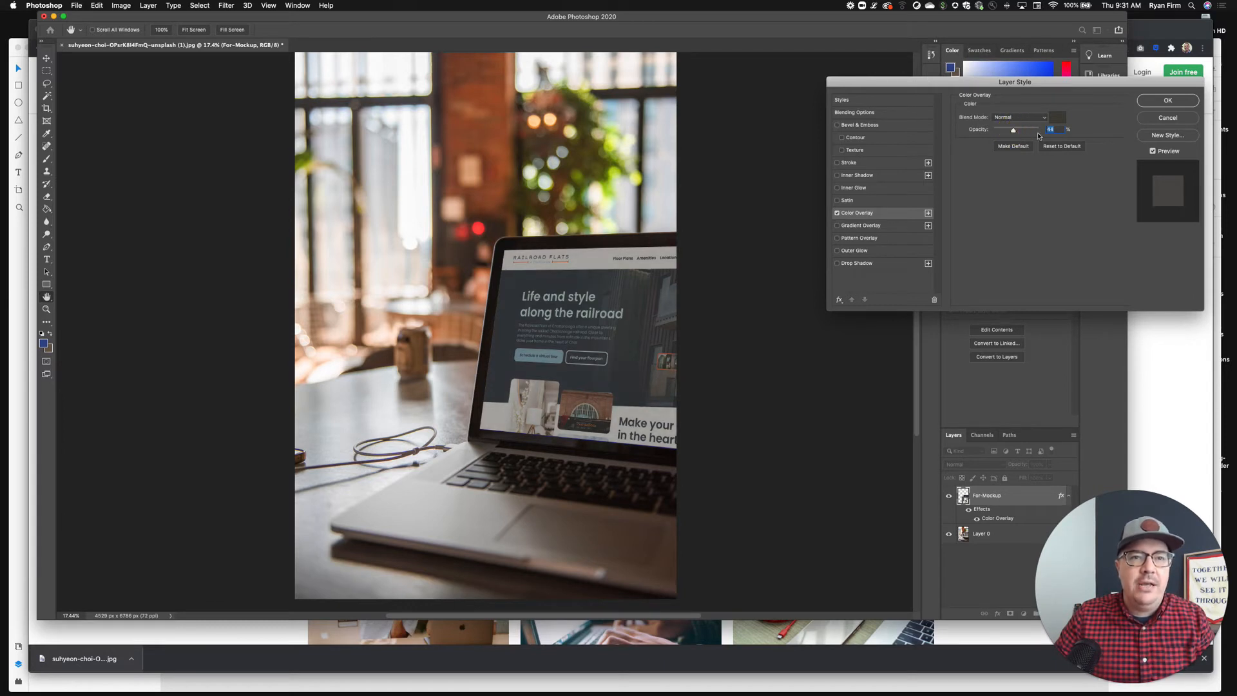
pyautogui.write('4')
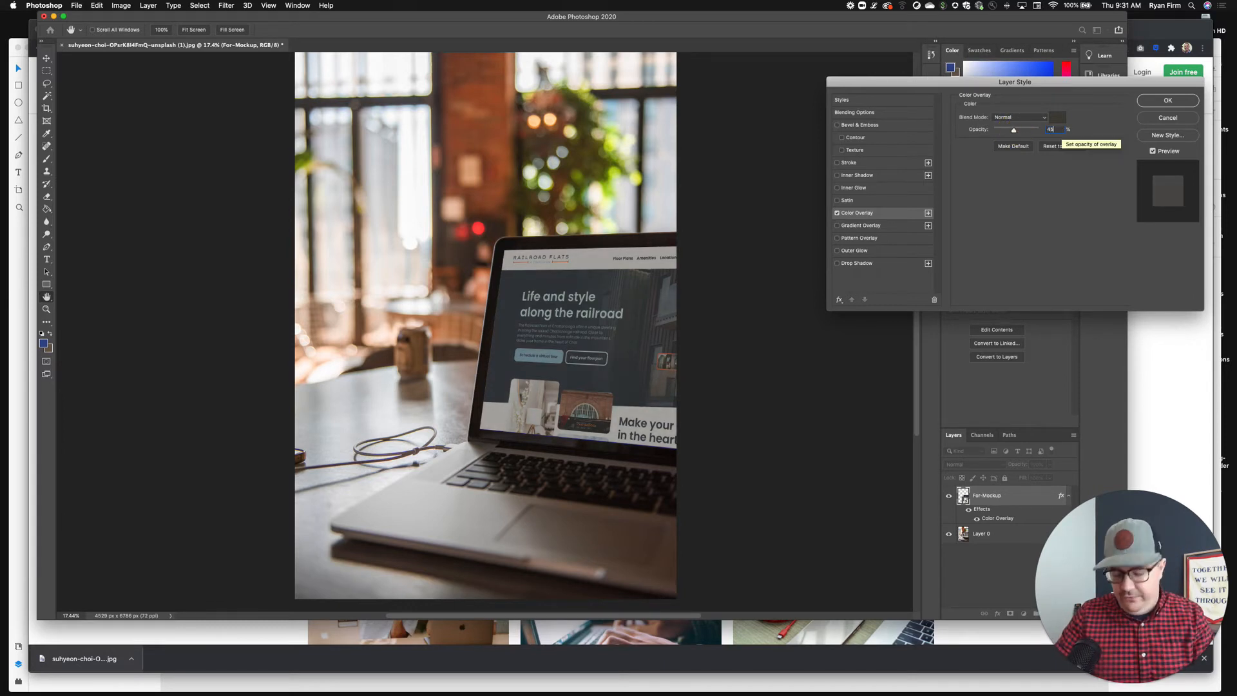
pyautogui.press('Return')
pyautogui.press('v')
pyautogui.click(852, 140)
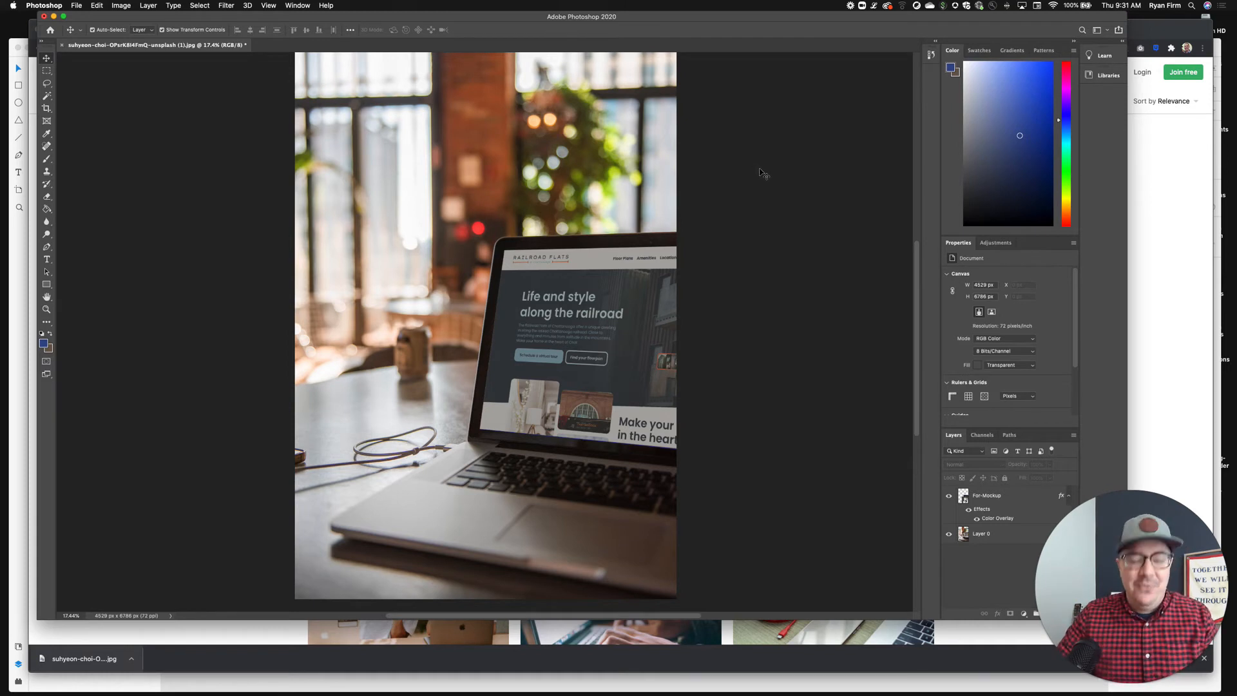
# Export the mockup for web as a JPEG named Mock-for-prototype into the UI Mockup folder.
pyautogui.press('super+s')
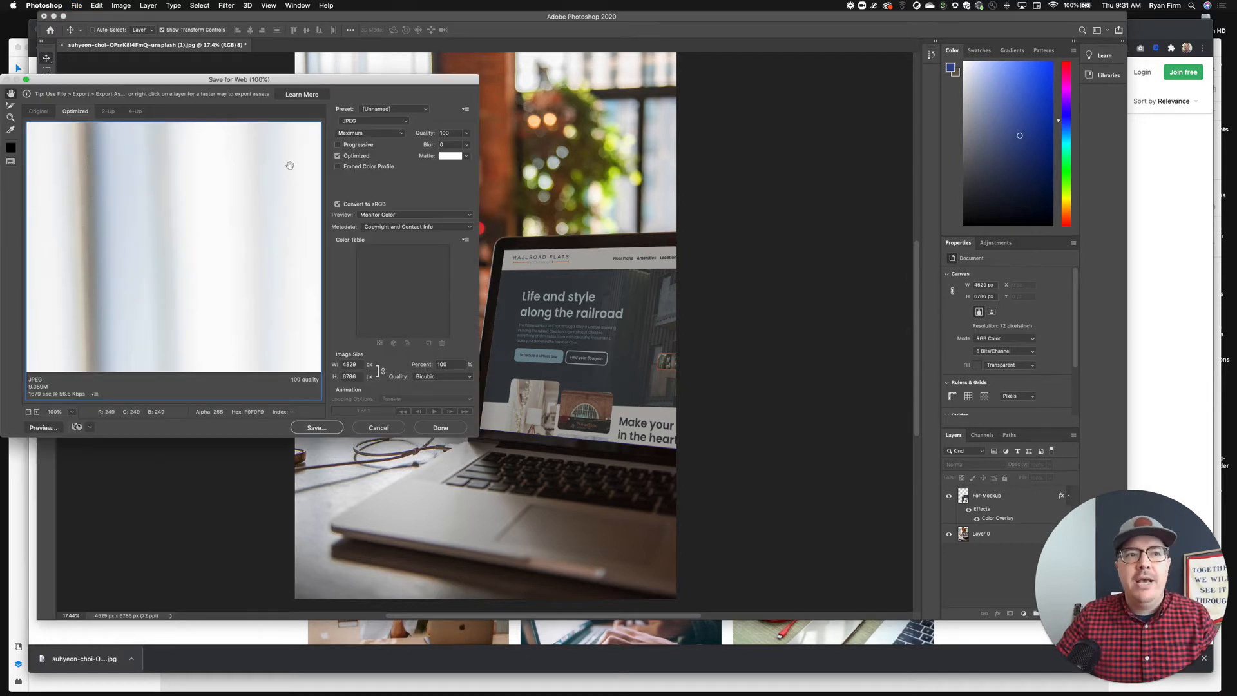
pyautogui.click(315, 427)
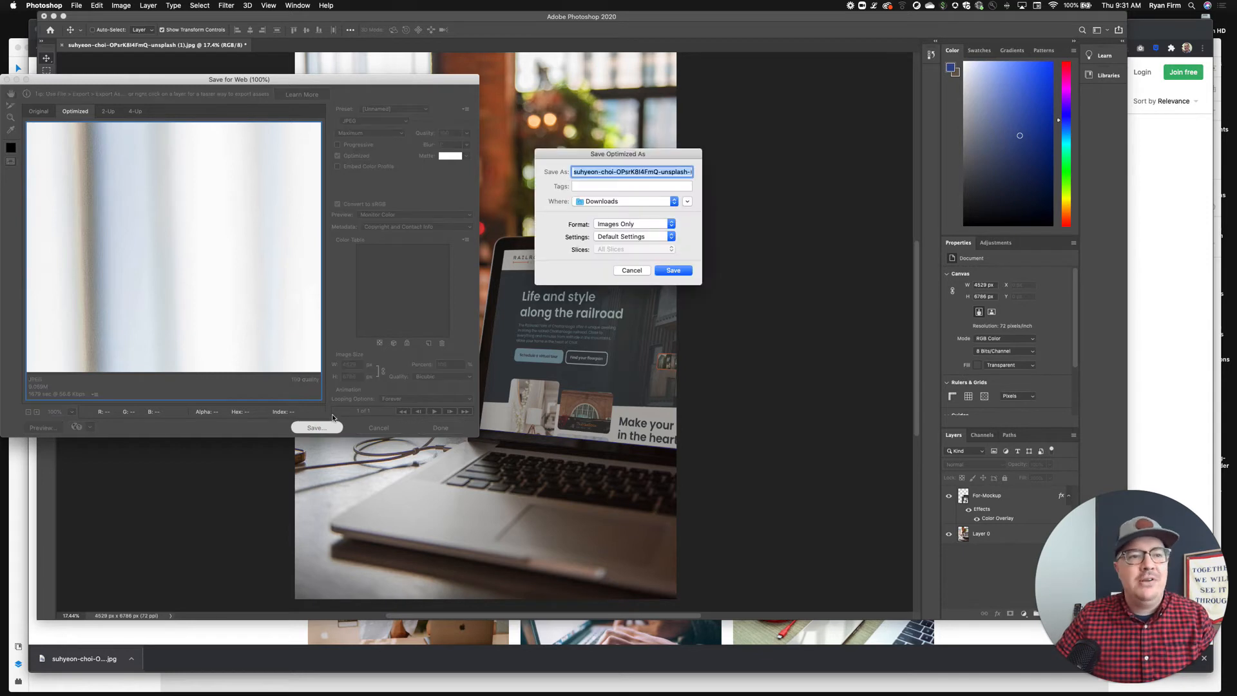
pyautogui.click(687, 201)
pyautogui.click(640, 206)
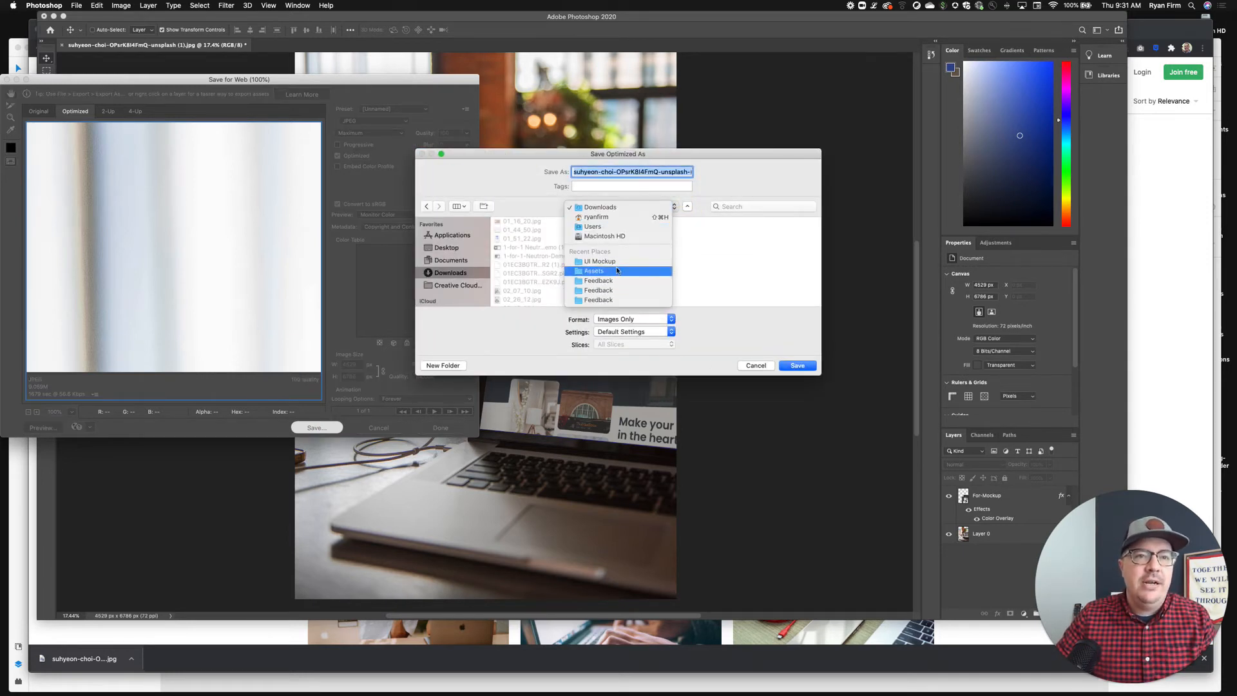
pyautogui.click(647, 184)
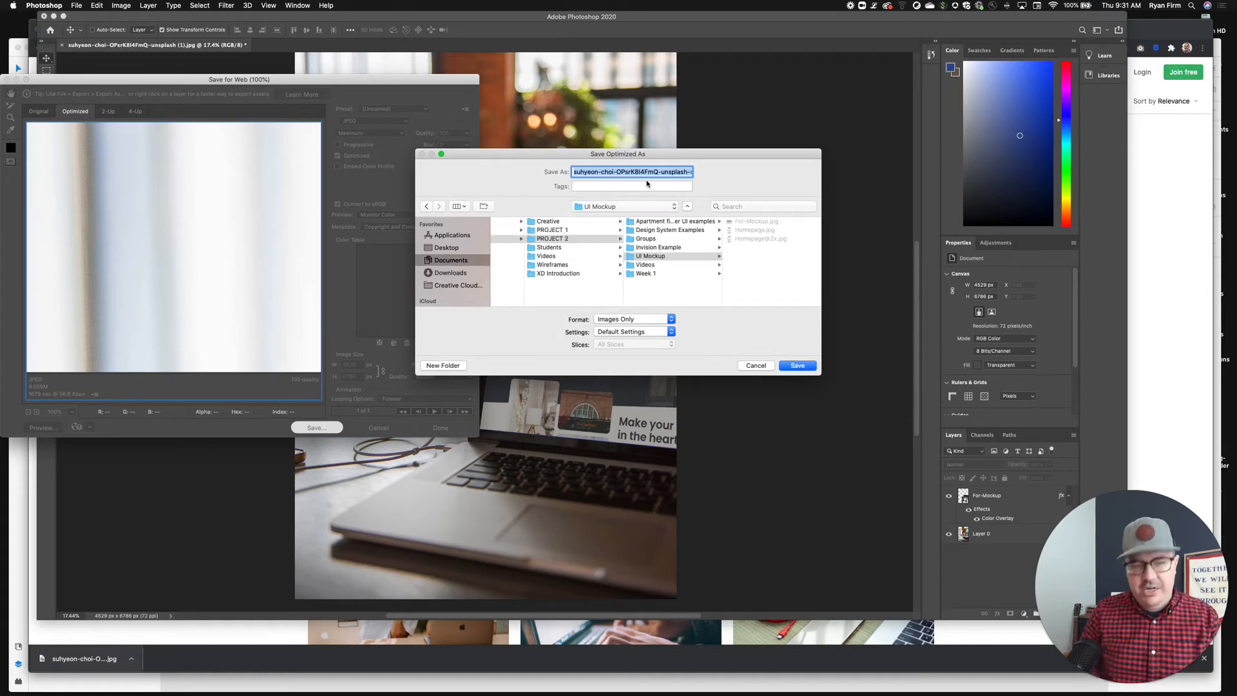
pyautogui.write('Mock-for-prototype')
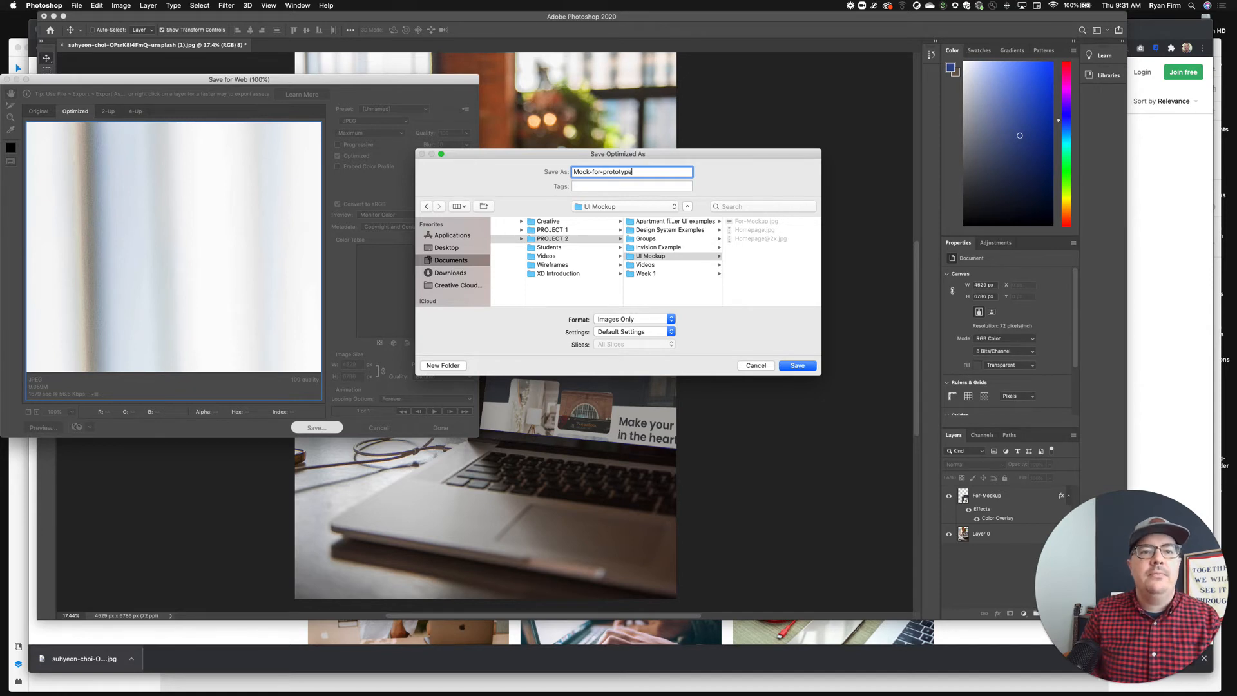
pyautogui.press('Return')
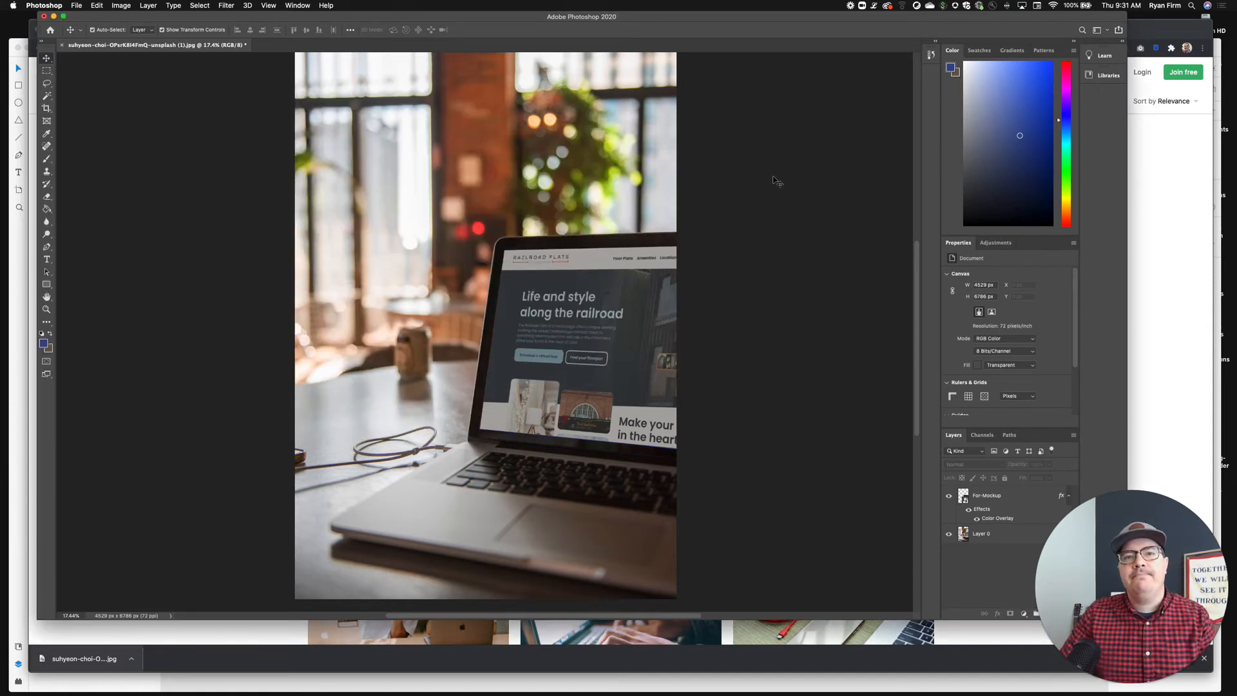
# Minimize Photoshop and switch to the Design System document in Adobe XD.
pyautogui.click(53, 17)
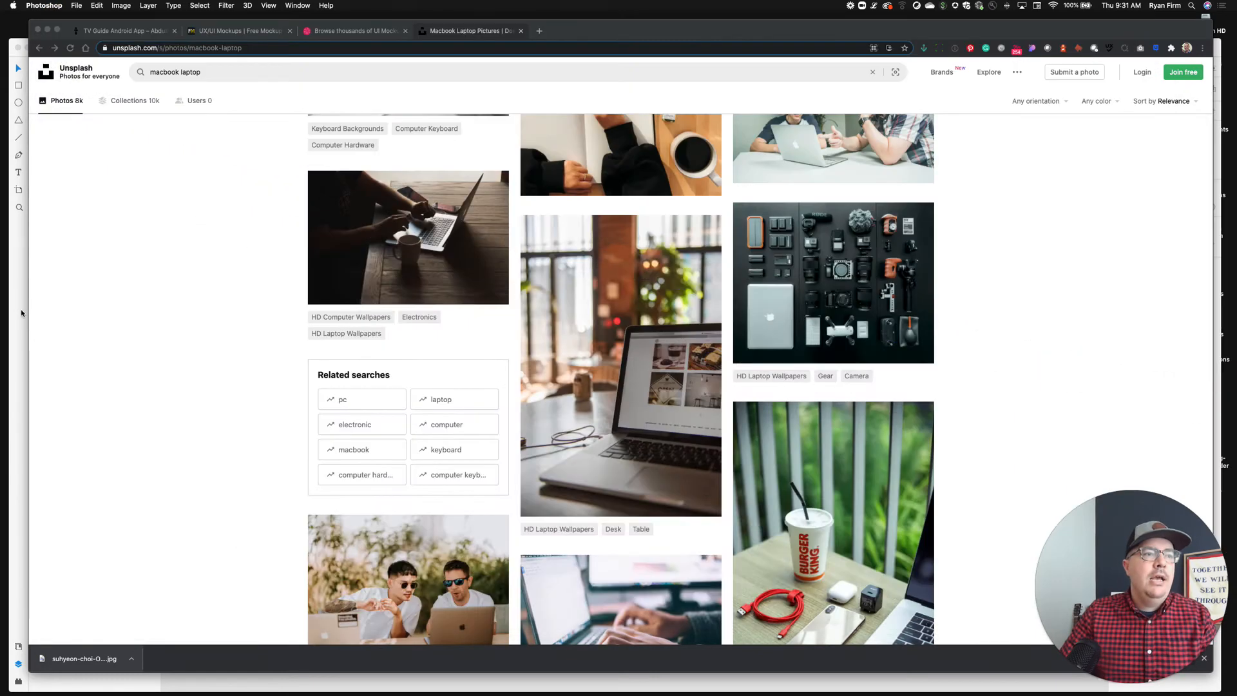
pyautogui.click(20, 309)
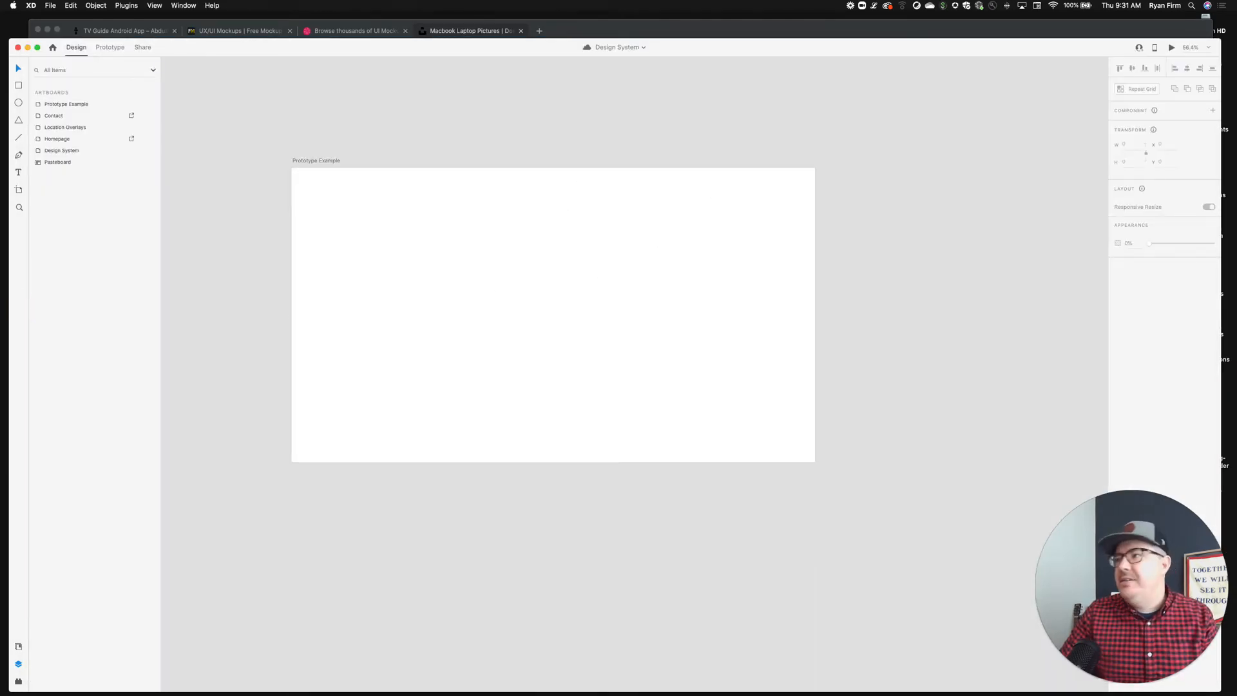
pyautogui.moveTo(1236, 165); pyautogui.dragTo(755, 250)
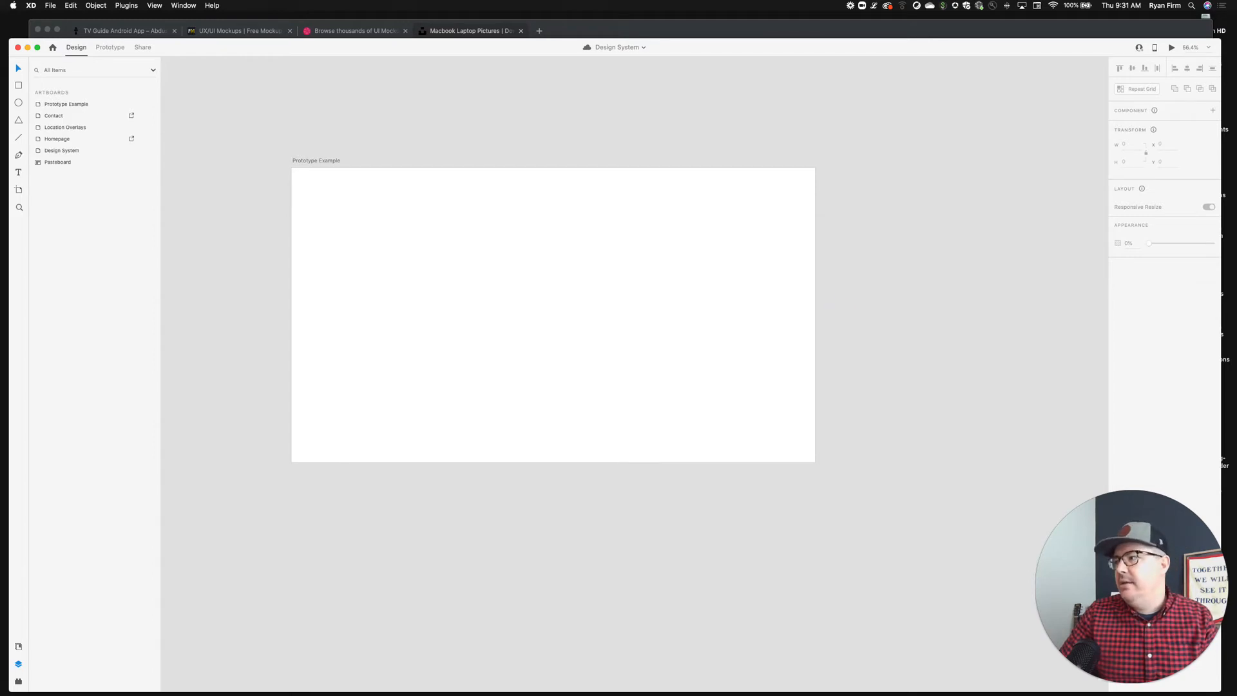
pyautogui.moveTo(1236, 233); pyautogui.dragTo(784, 264)
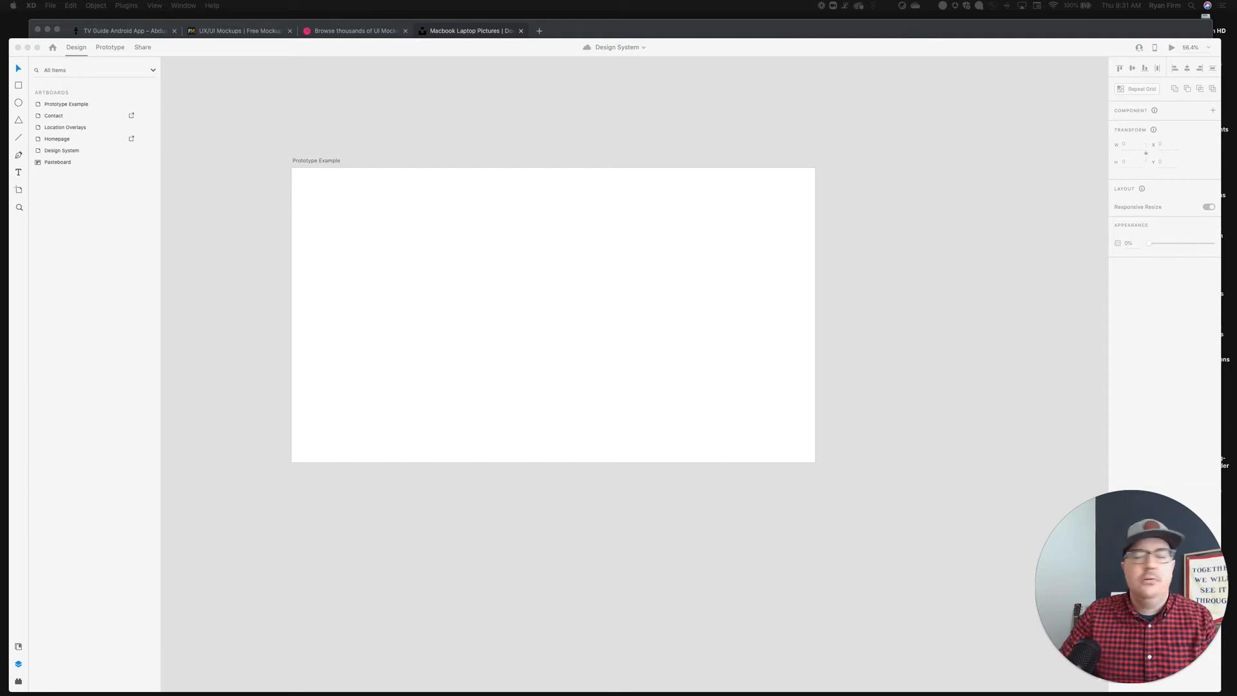
pyautogui.moveTo(1236, 316); pyautogui.dragTo(569, 342)
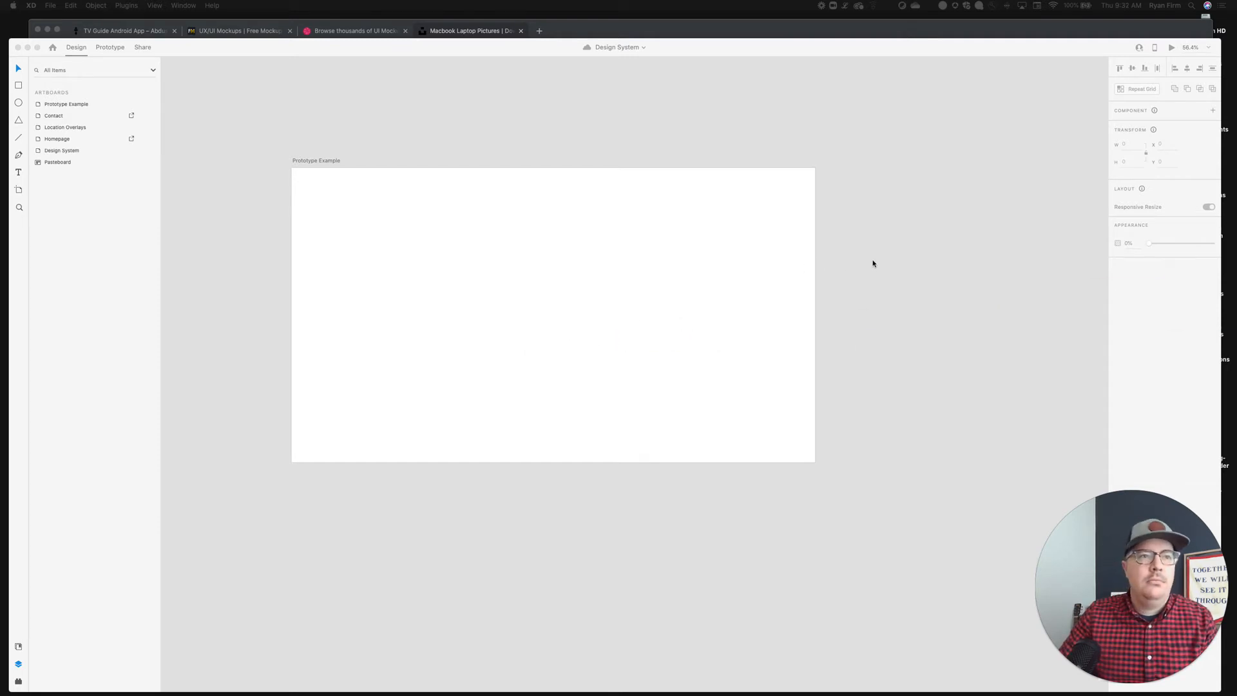
pyautogui.click(882, 258)
# Draw a rectangle about 808 × 1080 at full artboard height, overlapping the Prototype Example artboard's right edge.
pyautogui.click(323, 162)
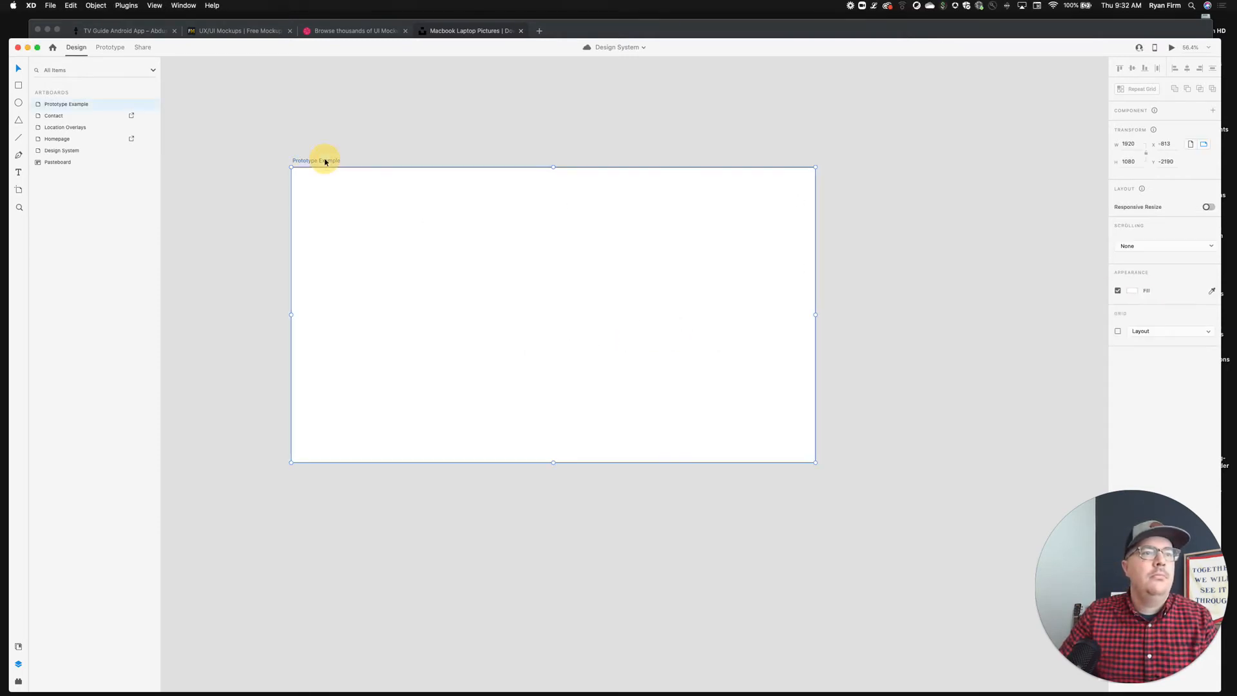
pyautogui.press('r')
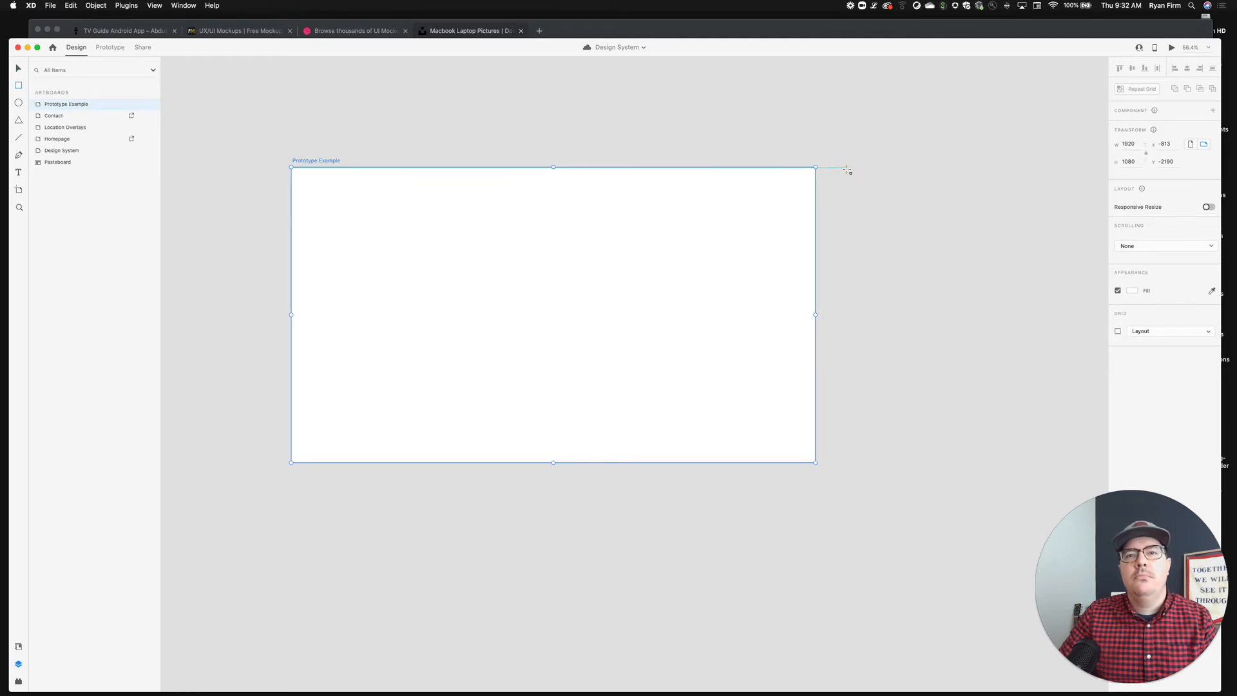
pyautogui.moveTo(847, 169); pyautogui.dragTo(624, 458)
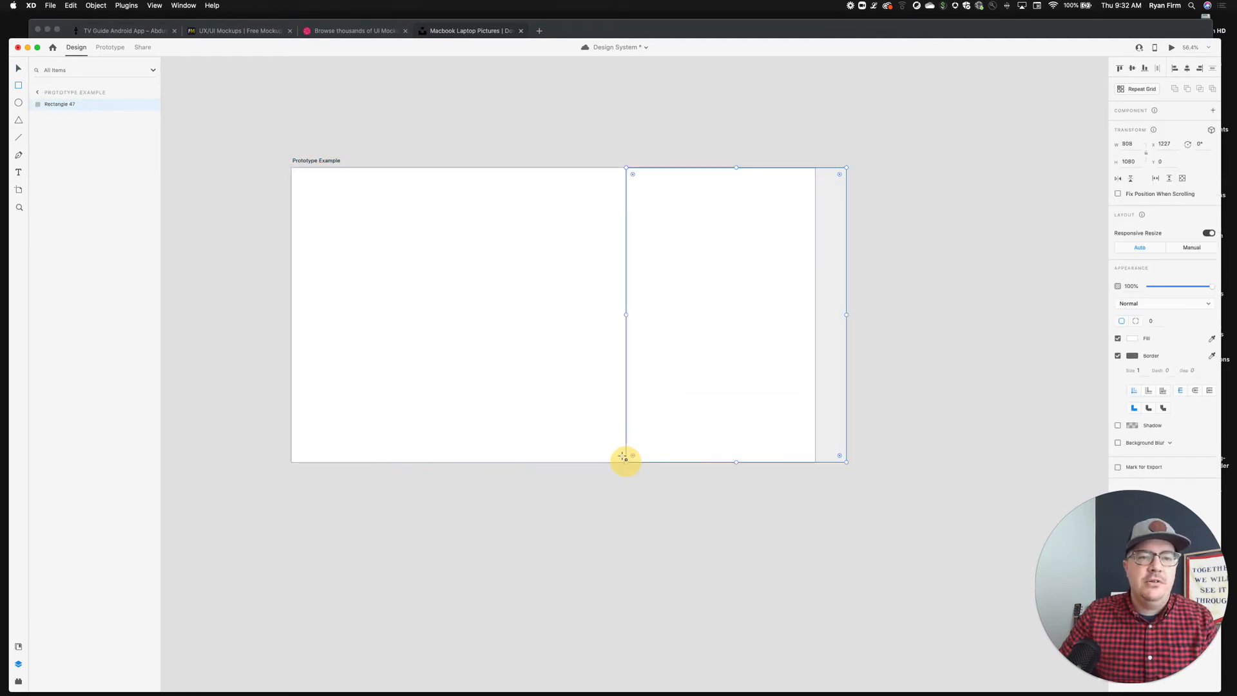
pyautogui.press('v')
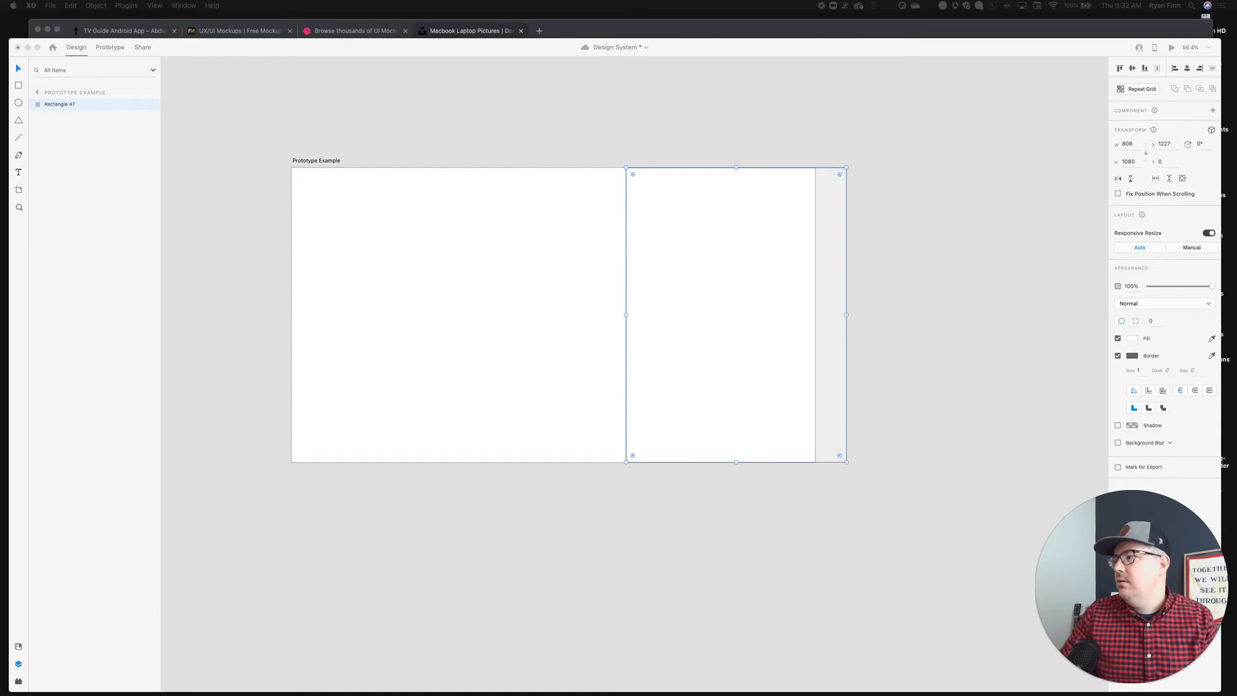
# Fill the rectangle with the Mock-for-prototype image and align it flush with the artboard's right edge at X 1112.
pyautogui.moveTo(1236, 257); pyautogui.dragTo(783, 245)
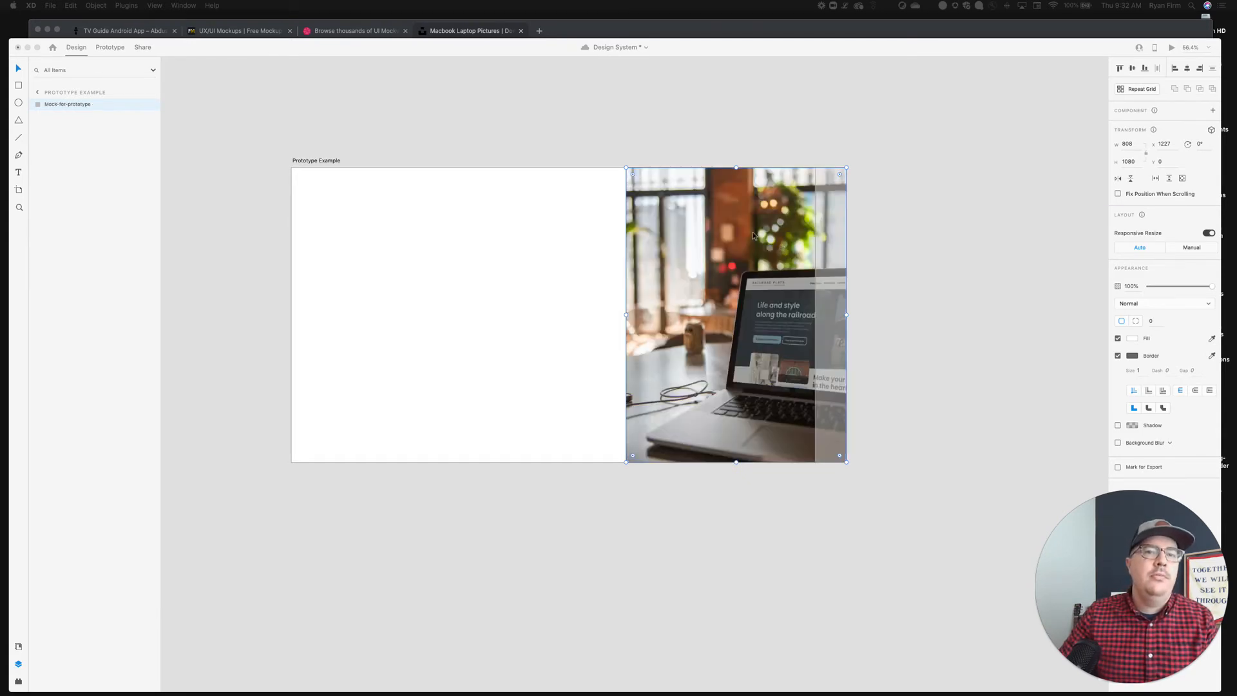
pyautogui.doubleClick(723, 233)
pyautogui.click(906, 234)
pyautogui.click(724, 232)
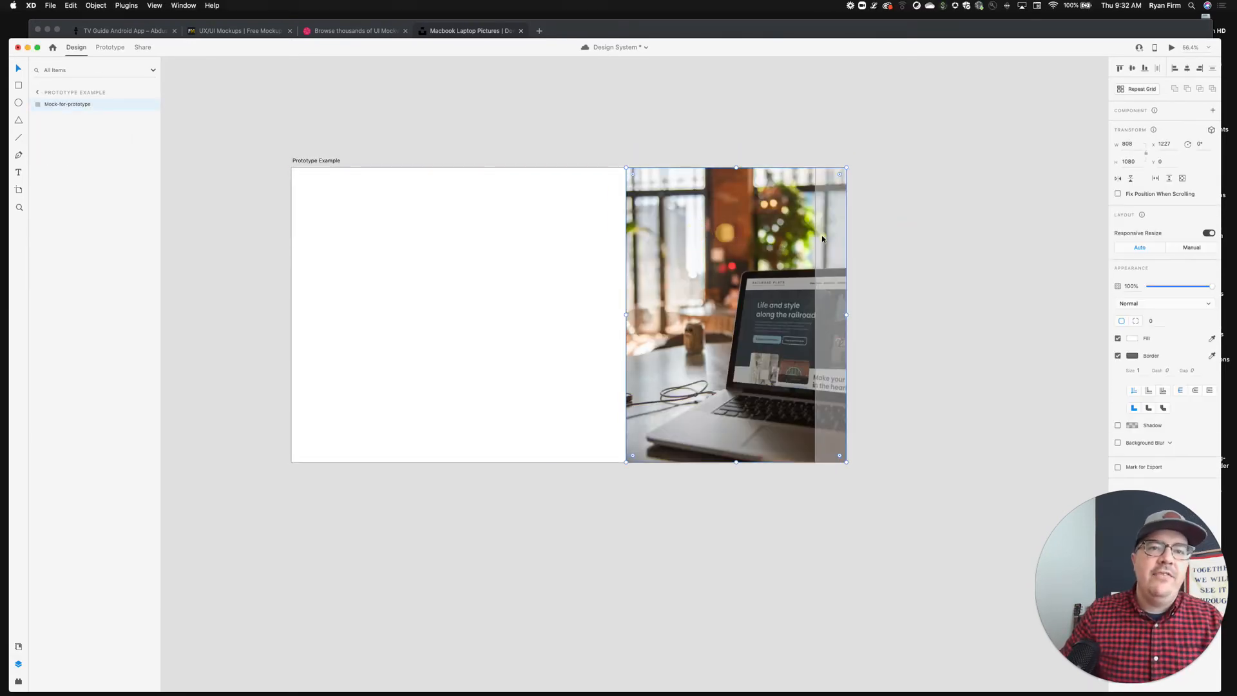
pyautogui.moveTo(822, 238); pyautogui.dragTo(783, 237)
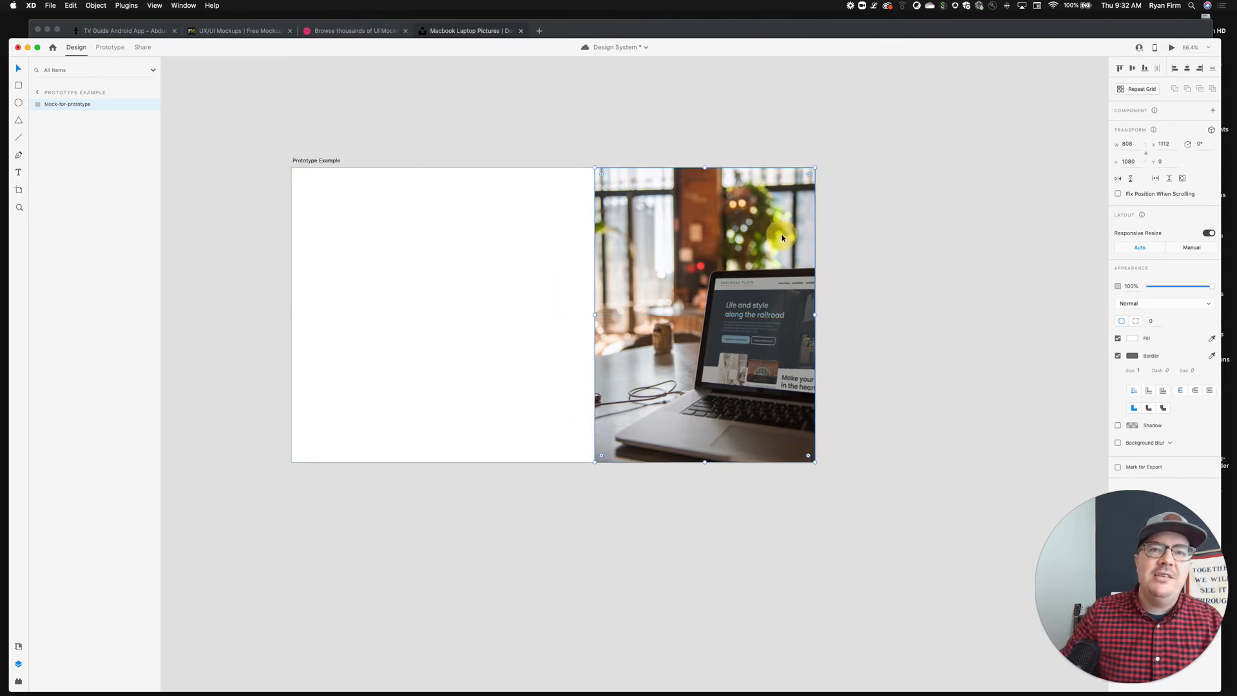
# Enlarge the photo proportionally to about 1086 × 1450 and shift it down to about Y -273.
pyautogui.moveTo(594, 166); pyautogui.dragTo(553, 159)
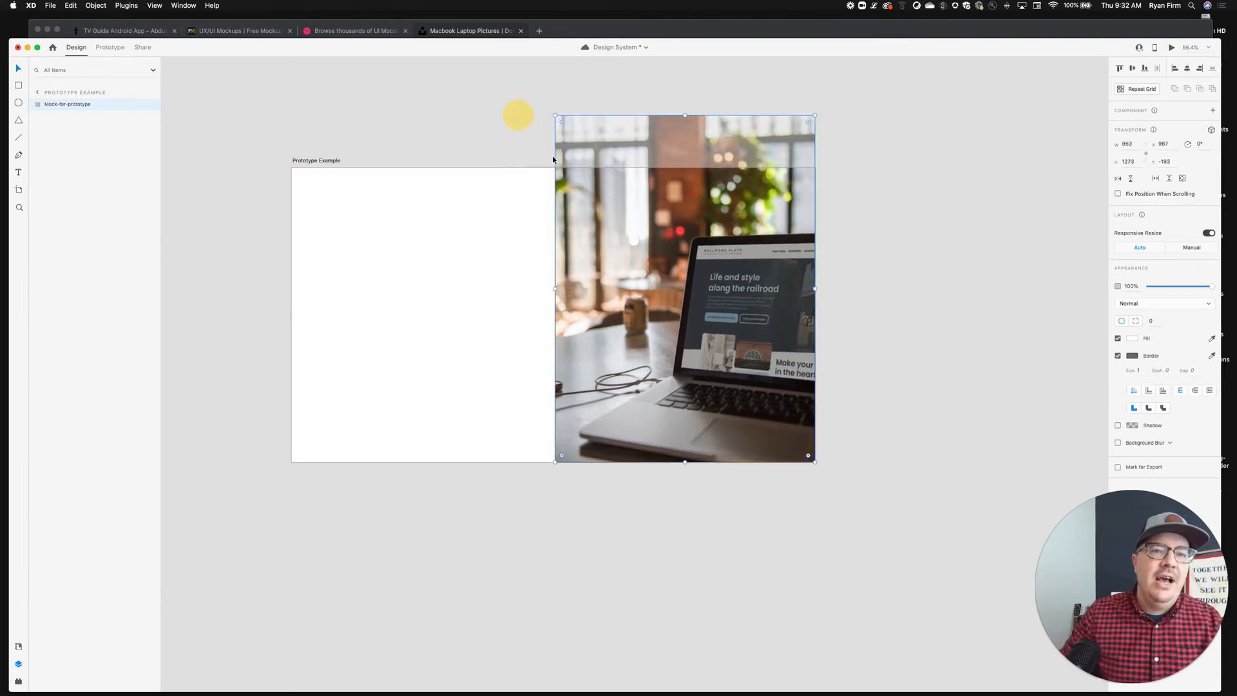
pyautogui.moveTo(554, 114); pyautogui.dragTo(534, 87)
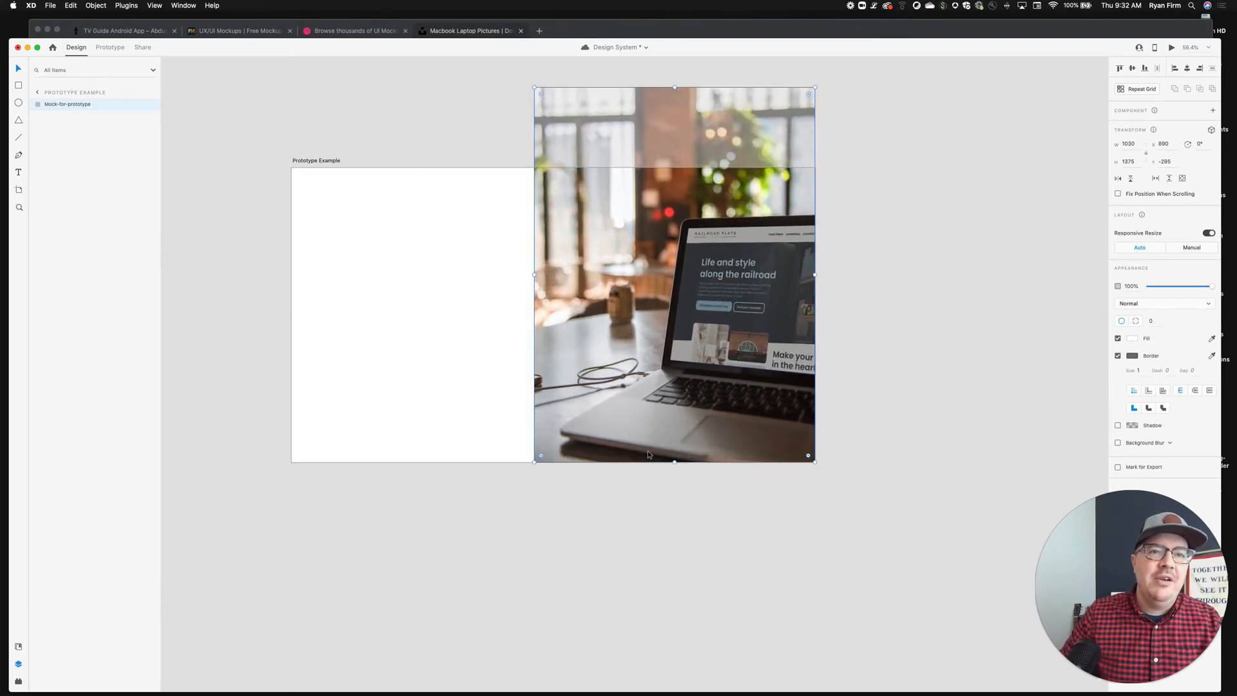
pyautogui.moveTo(534, 462); pyautogui.dragTo(518, 481)
pyautogui.click(921, 468)
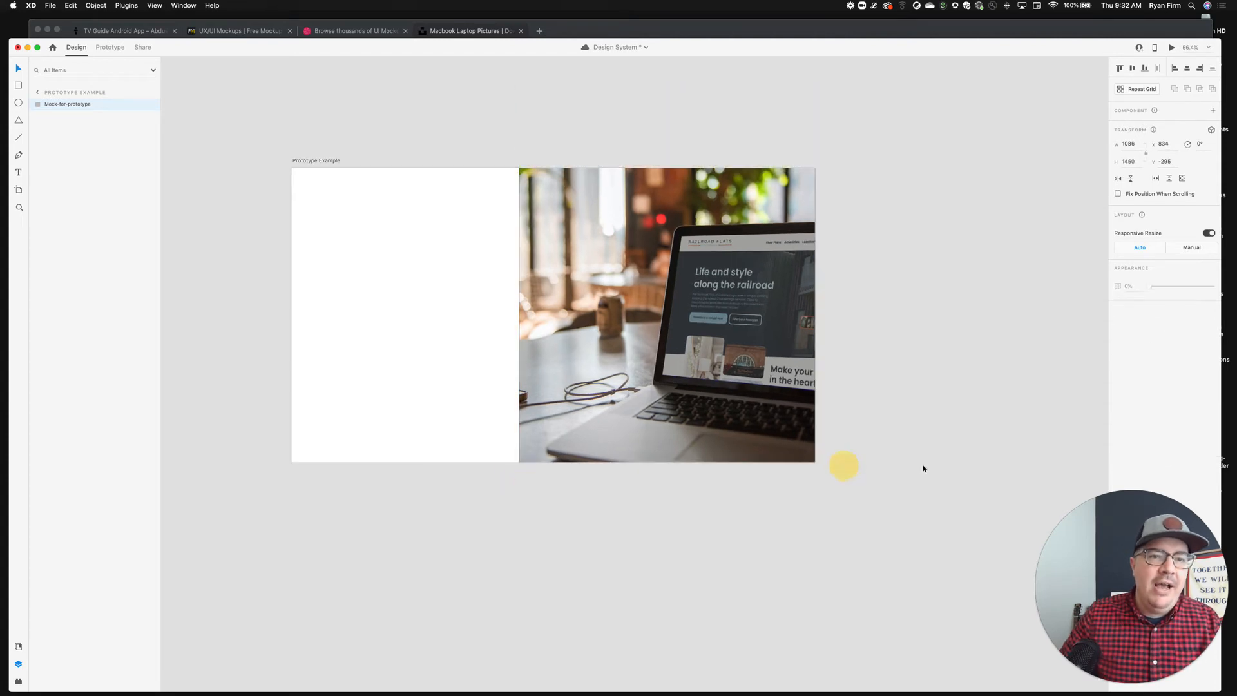
pyautogui.moveTo(763, 322); pyautogui.dragTo(763, 332)
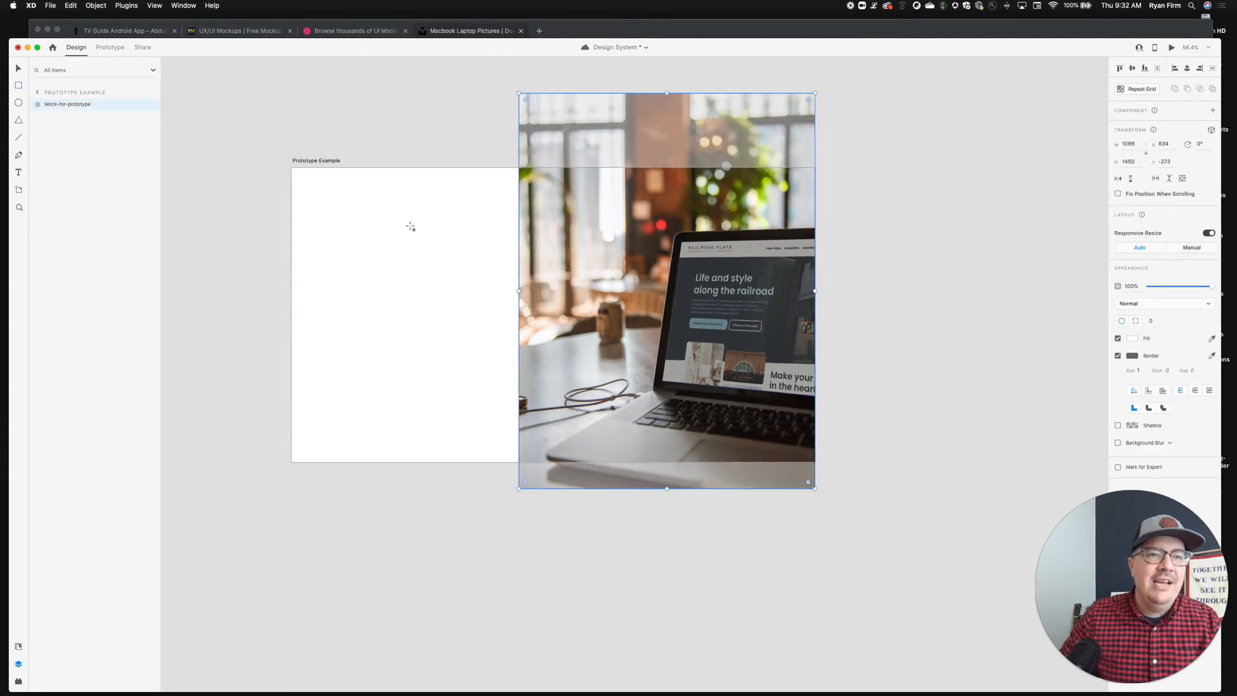
# Cover the artboard's blank left area with an 834 × 1080 rectangle filled with the dark document color #2A3241 and without a border.
pyautogui.moveTo(292, 168)
pyautogui.mouseDown()
pyautogui.moveTo(416, 264)
pyautogui.moveTo(567, 434)
pyautogui.moveTo(519, 462)
pyautogui.mouseUp()
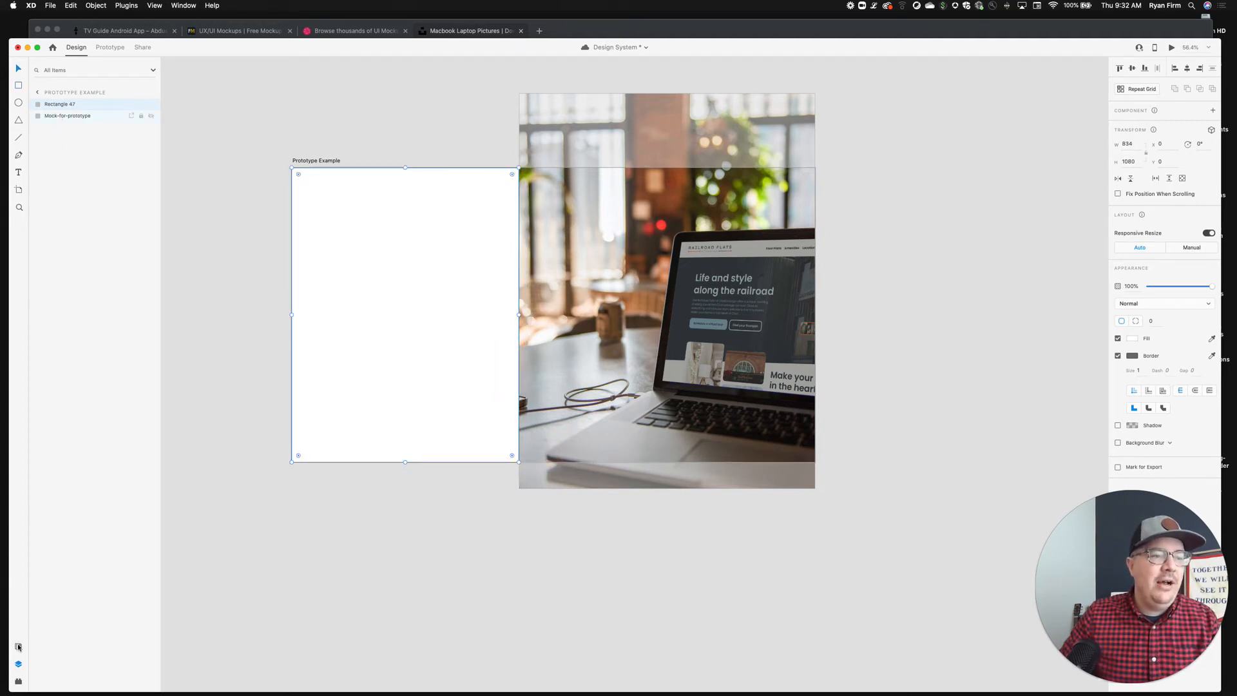
pyautogui.click(18, 646)
pyautogui.click(18, 680)
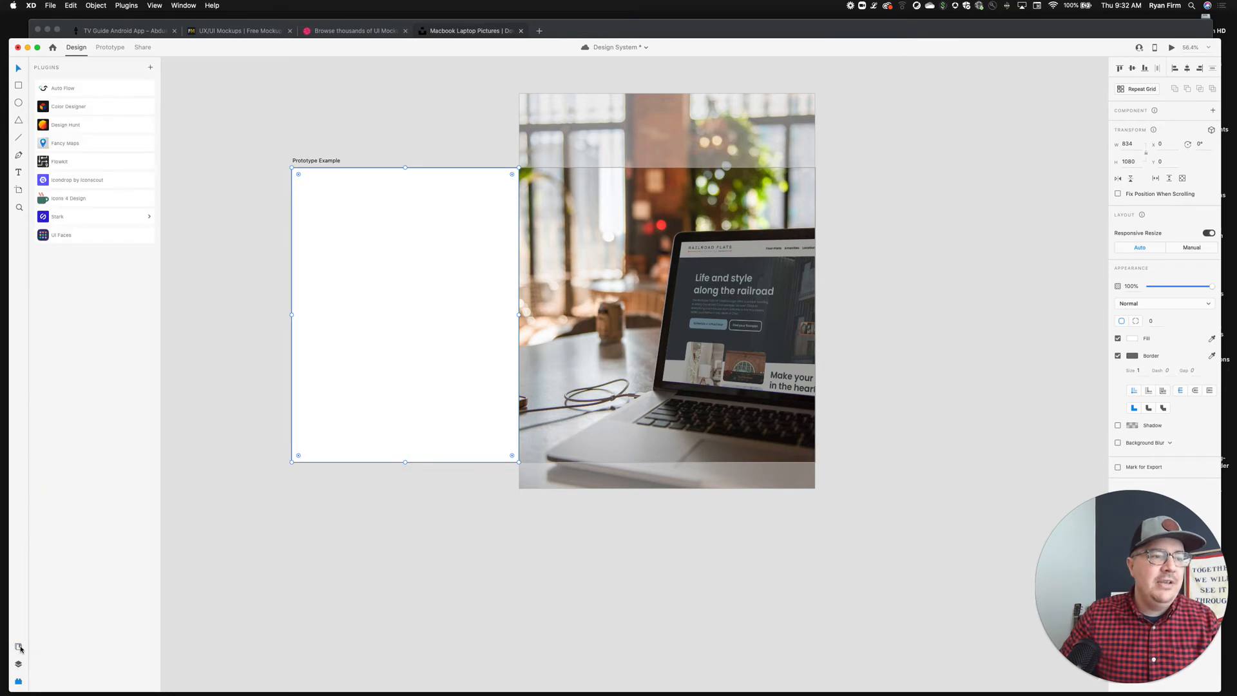
pyautogui.click(19, 647)
pyautogui.scroll(10, 83, 386)
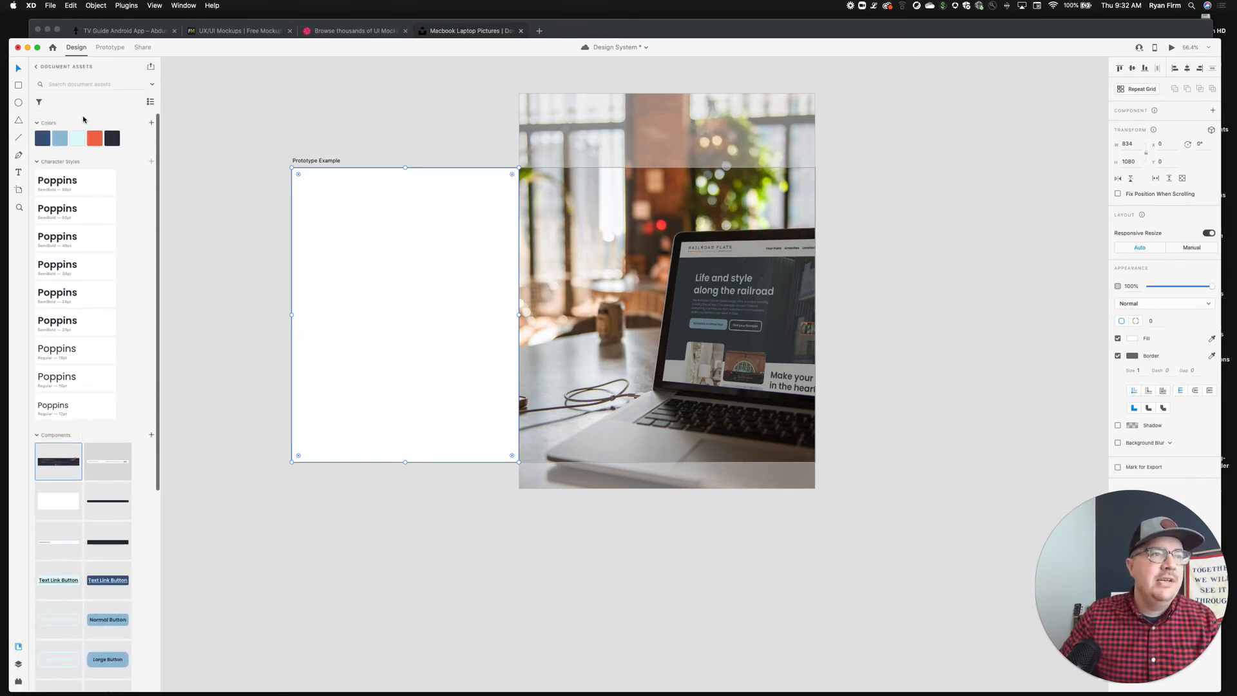
pyautogui.click(112, 138)
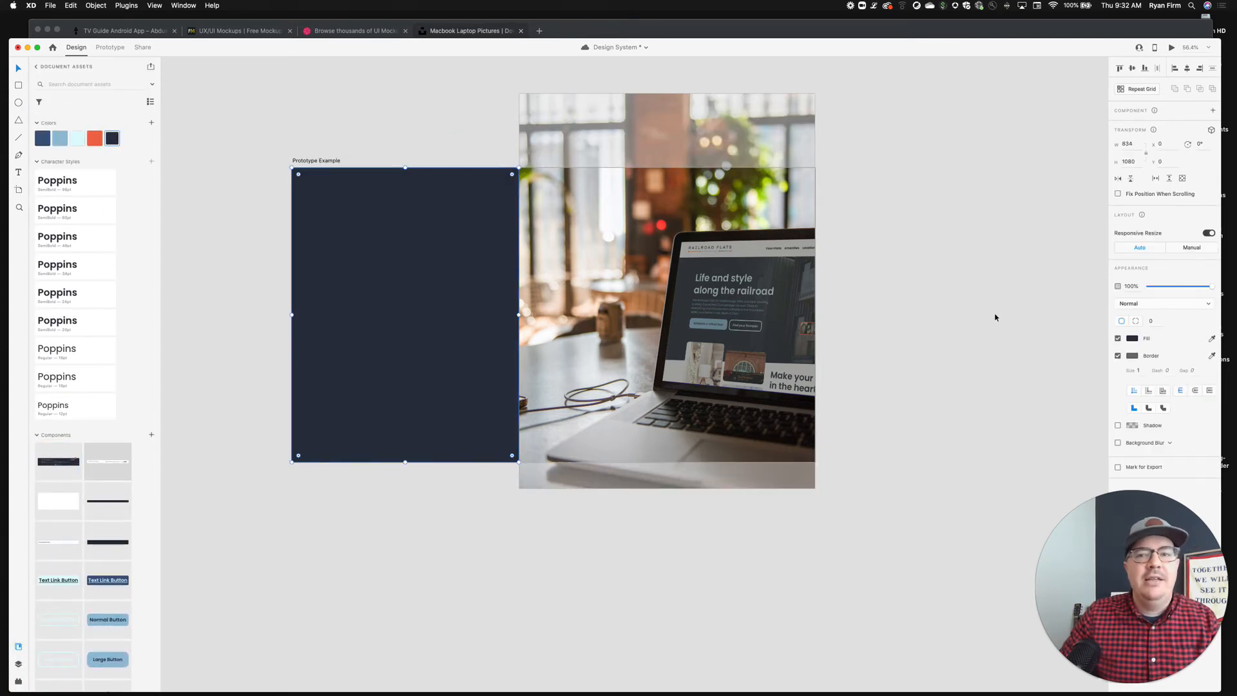
pyautogui.click(1118, 356)
# Duplicate the dark rectangle over the photo at X 834 and give the copy a horizontal linear gradient fill.
pyautogui.click(453, 297)
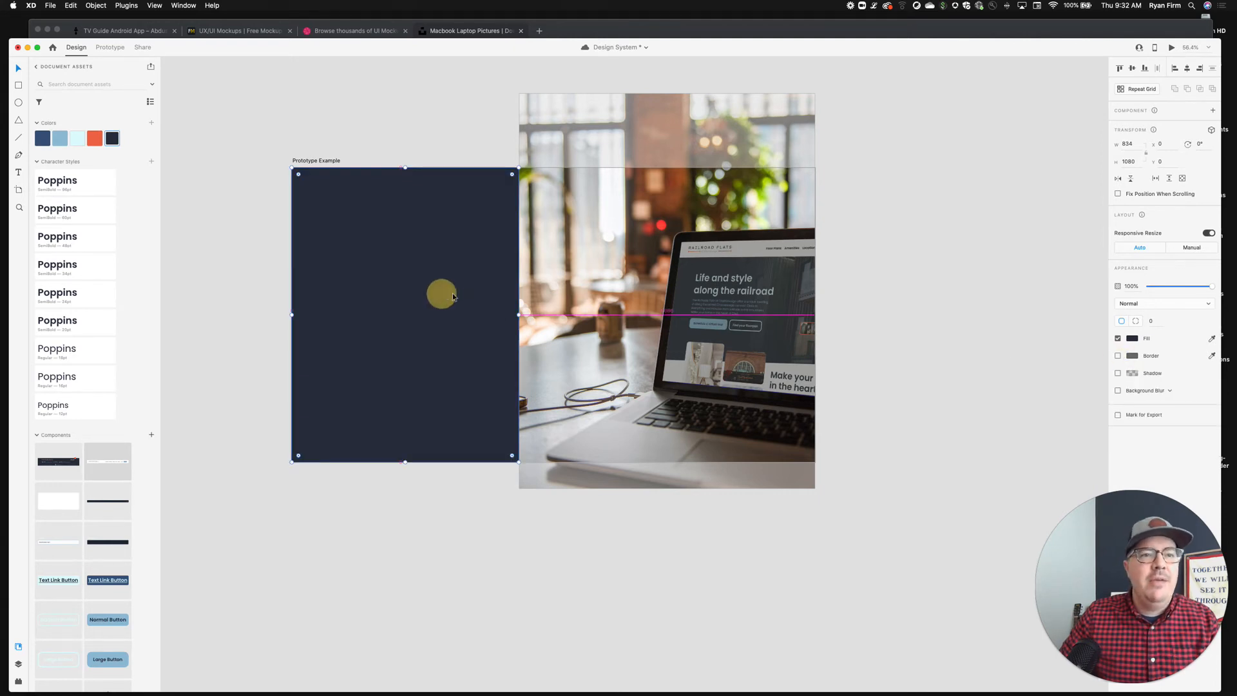
pyautogui.moveTo(453, 297); pyautogui.dragTo(664, 304)
pyautogui.click(1134, 341)
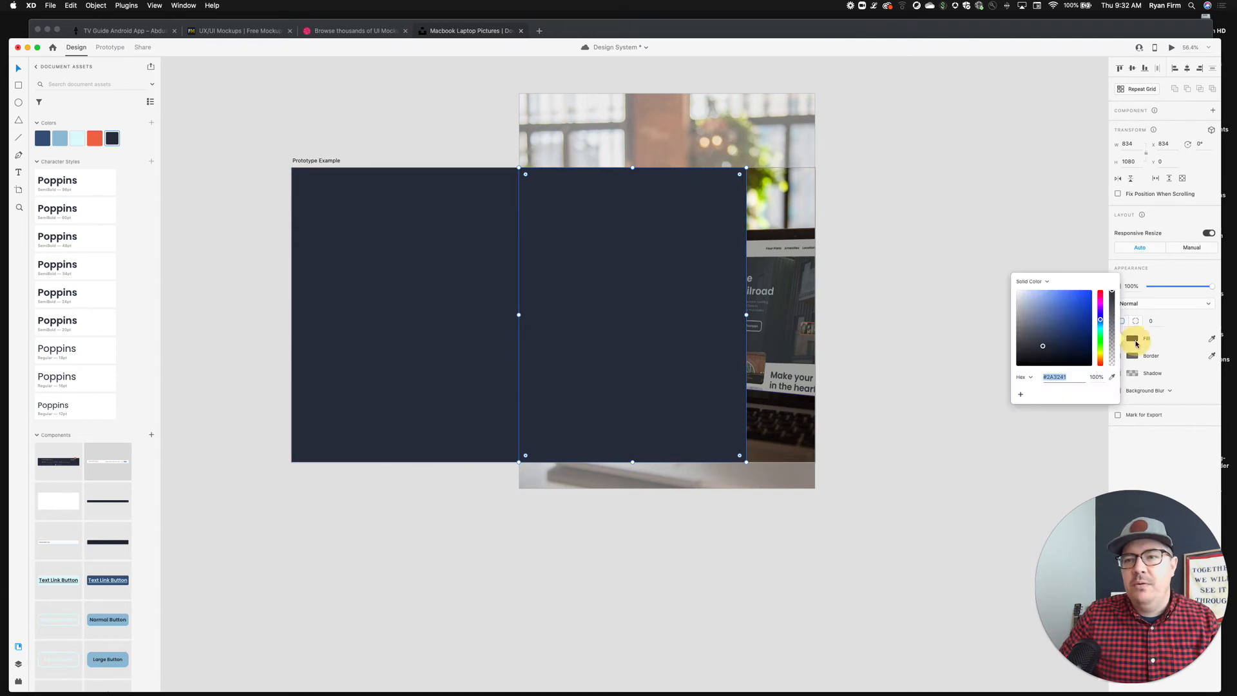
pyautogui.click(1034, 281)
pyautogui.click(1039, 289)
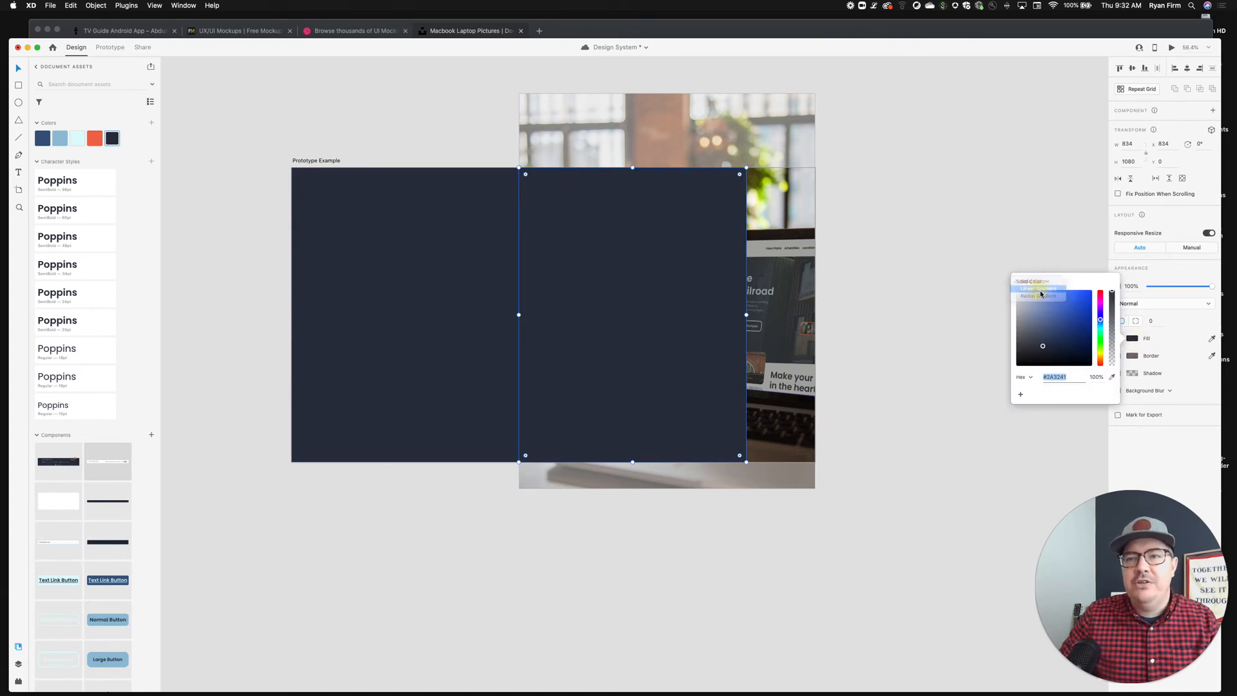
pyautogui.moveTo(633, 170); pyautogui.dragTo(746, 321)
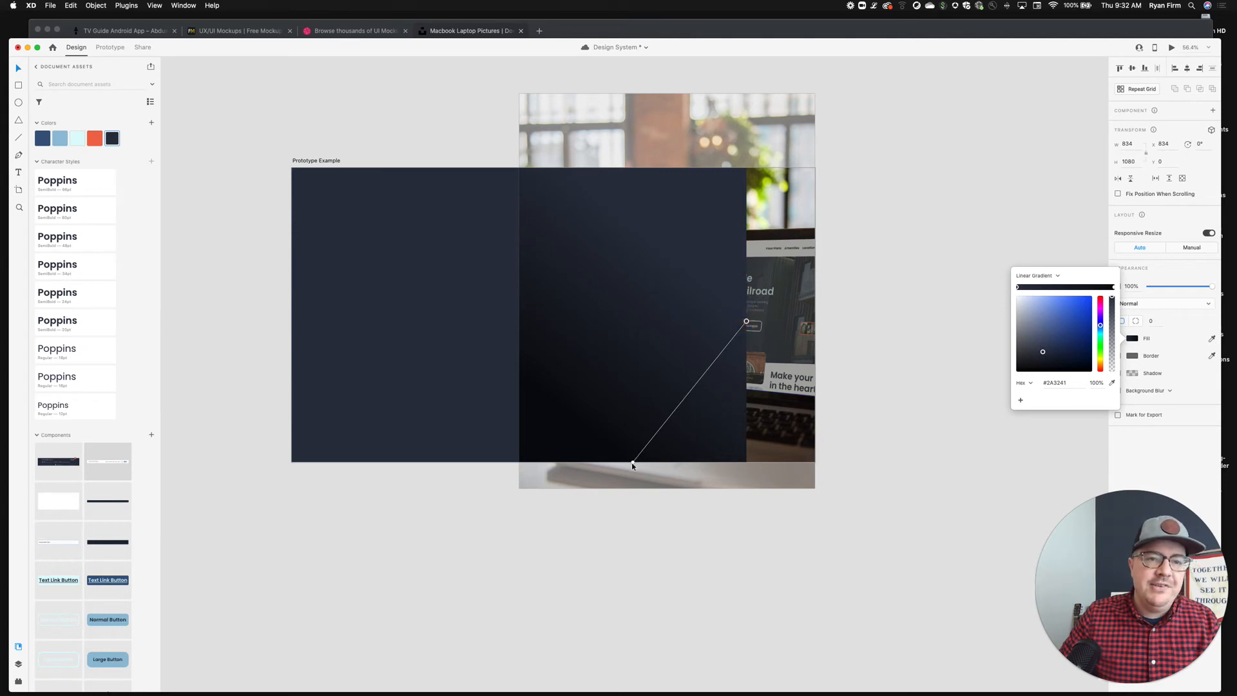
pyautogui.moveTo(632, 463); pyautogui.dragTo(519, 320)
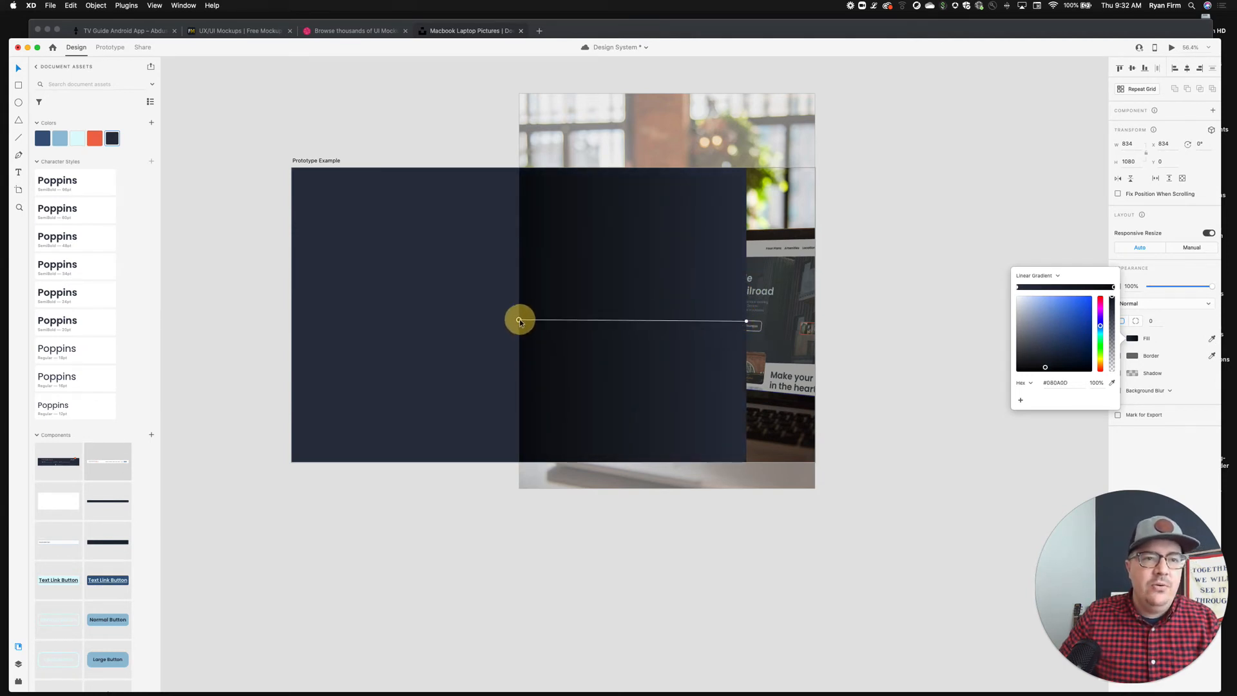
# Set both stops of the copied rectangle's linear gradient to the dark document color #2A3241.
pyautogui.click(1017, 287)
pyautogui.click(1112, 384)
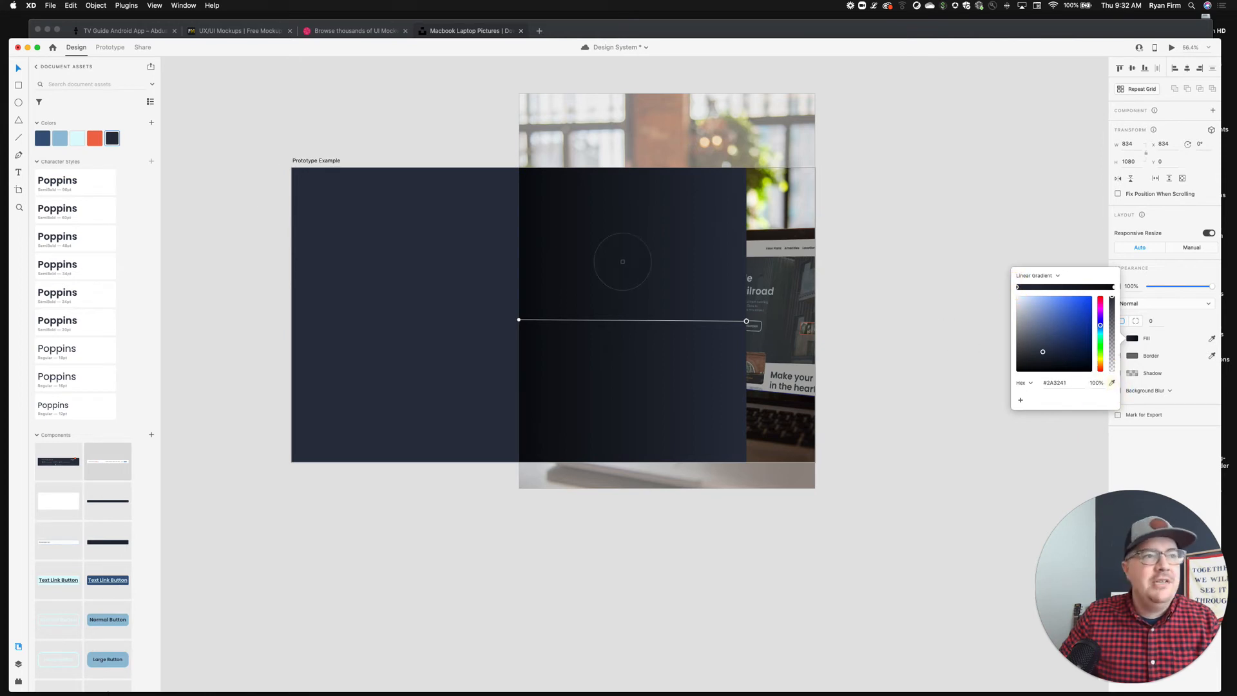
pyautogui.click(111, 138)
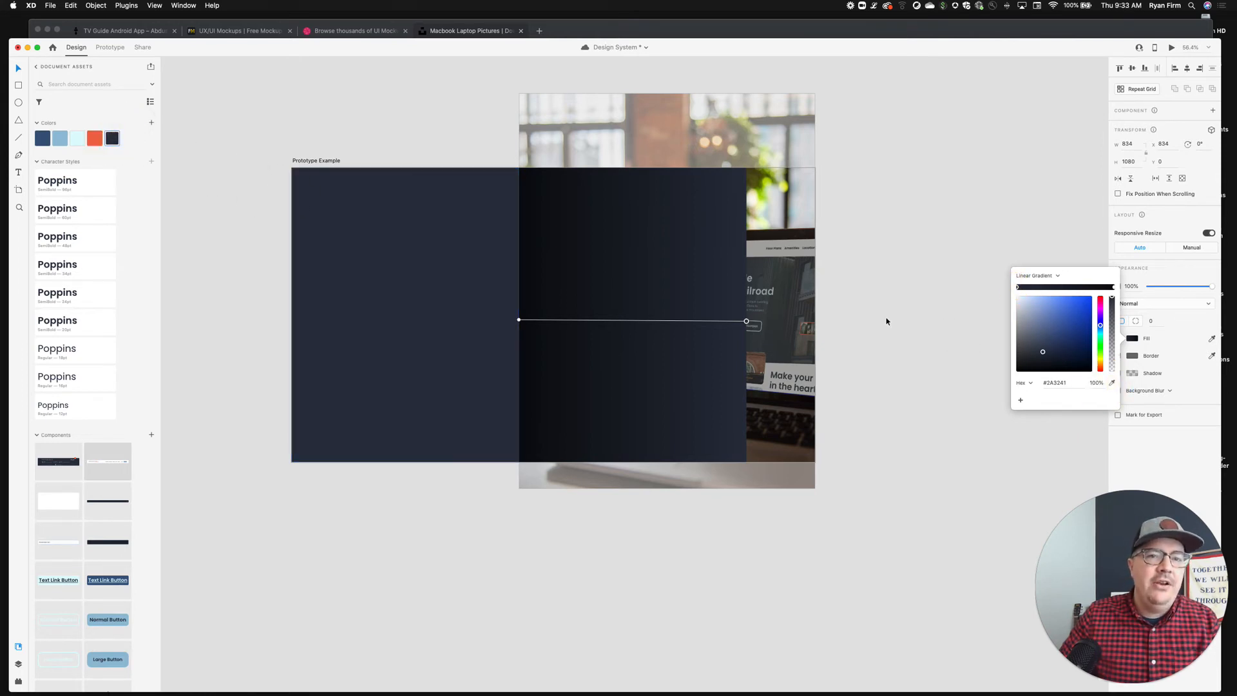
pyautogui.click(1115, 290)
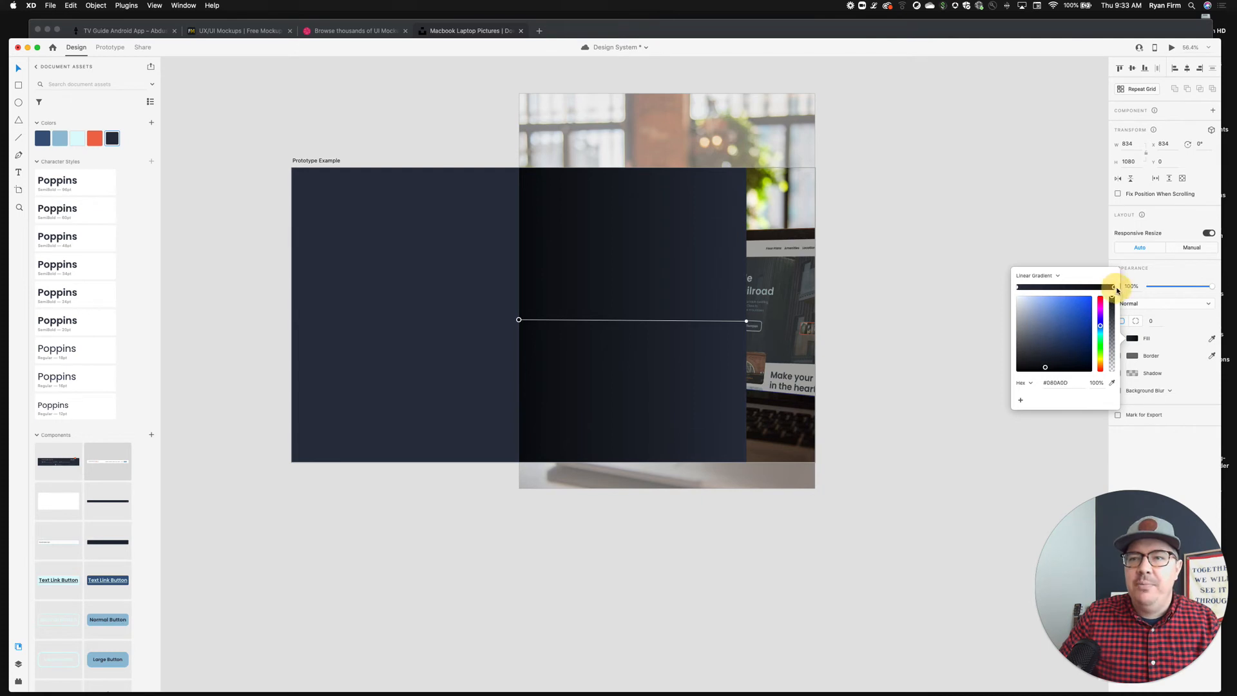
pyautogui.click(1112, 383)
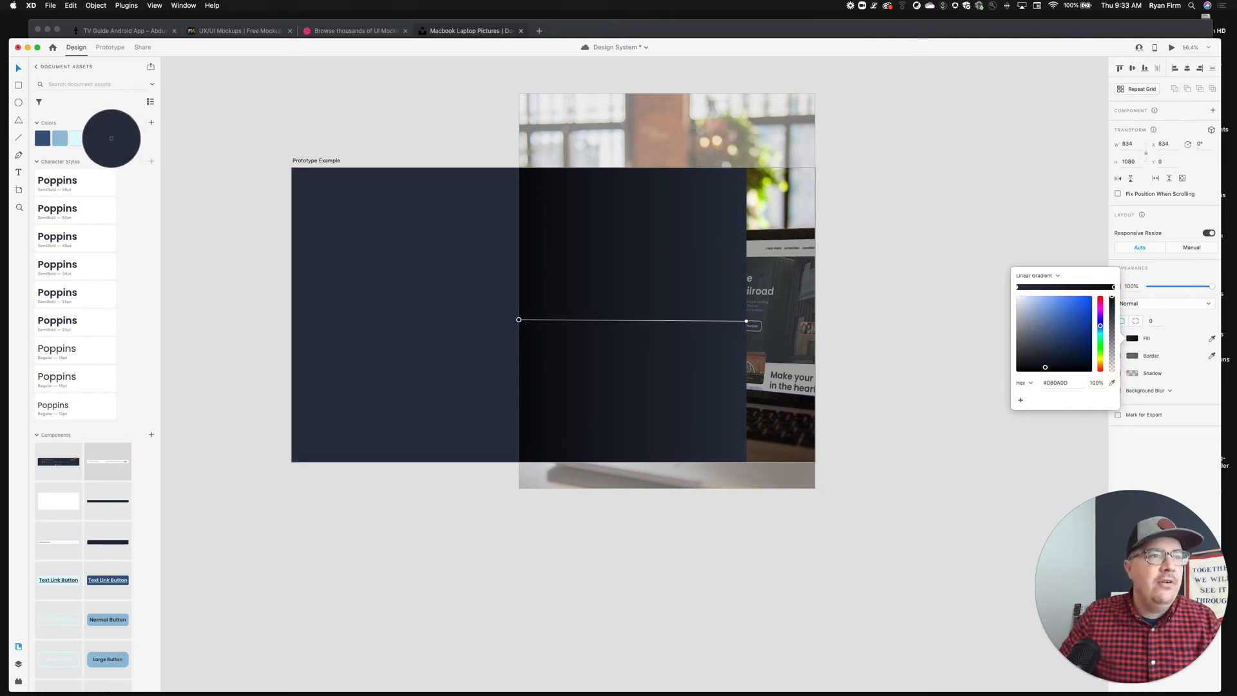
pyautogui.click(112, 138)
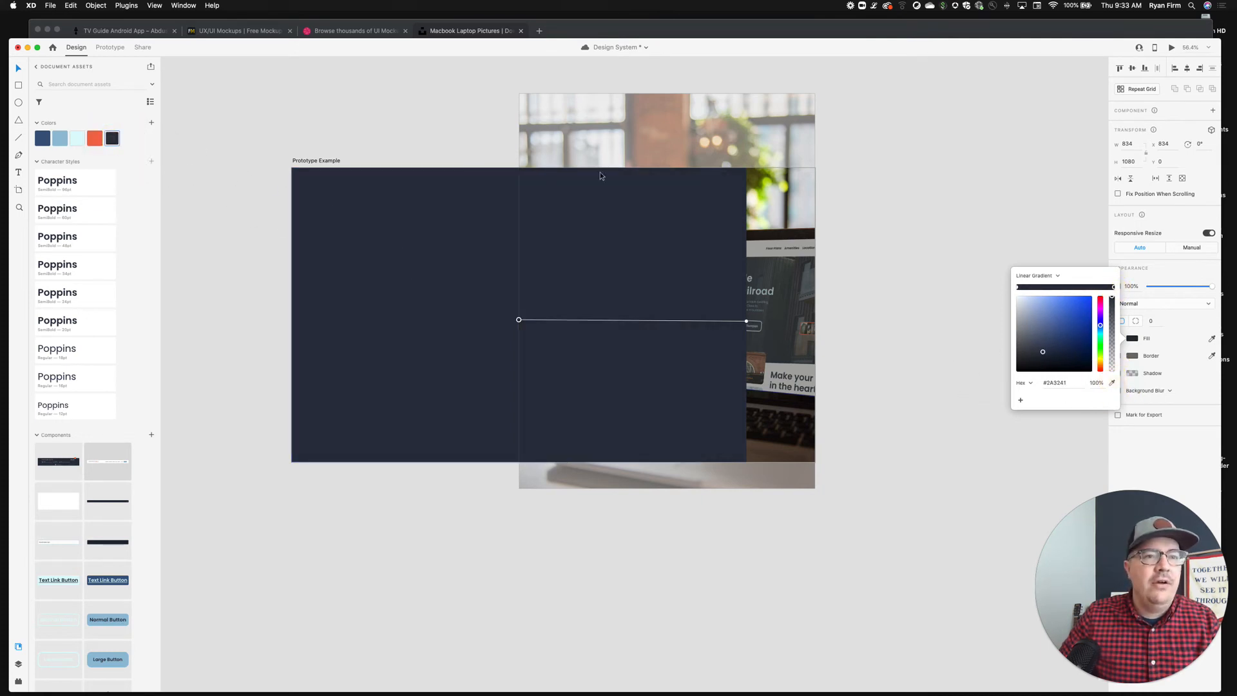
# Make the gradient's right-hand stop fully transparent so the dark color fades out over the laptop photo.
pyautogui.click(746, 321)
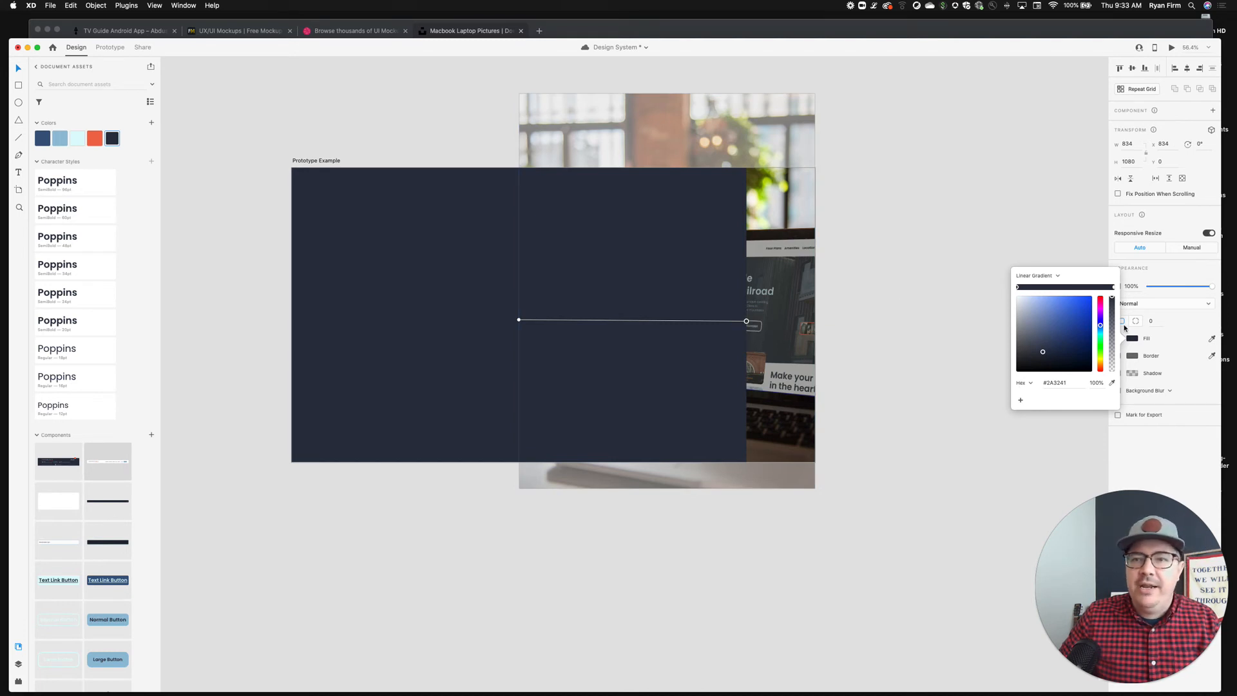
pyautogui.moveTo(1112, 323); pyautogui.dragTo(1111, 396)
pyautogui.click(895, 141)
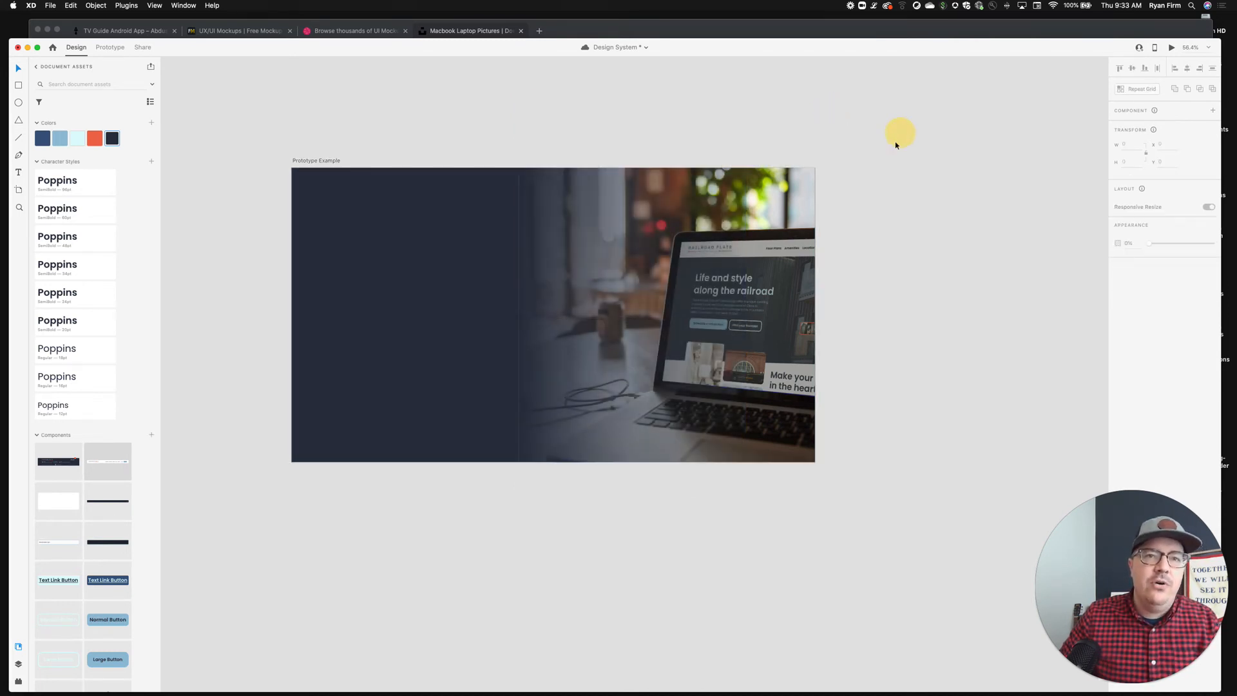
# Nudge the gradient rectangle to X 833 to overlap the solid dark panel's edge, and save the document.
pyautogui.click(611, 264)
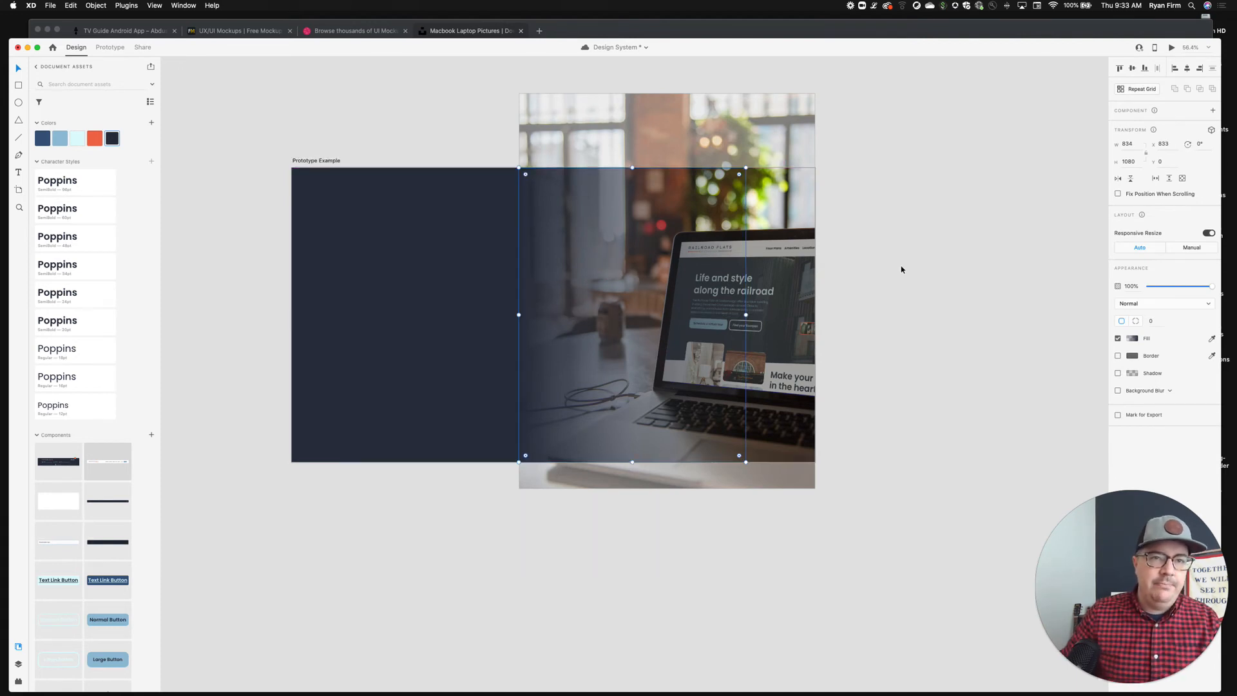
pyautogui.click(919, 261)
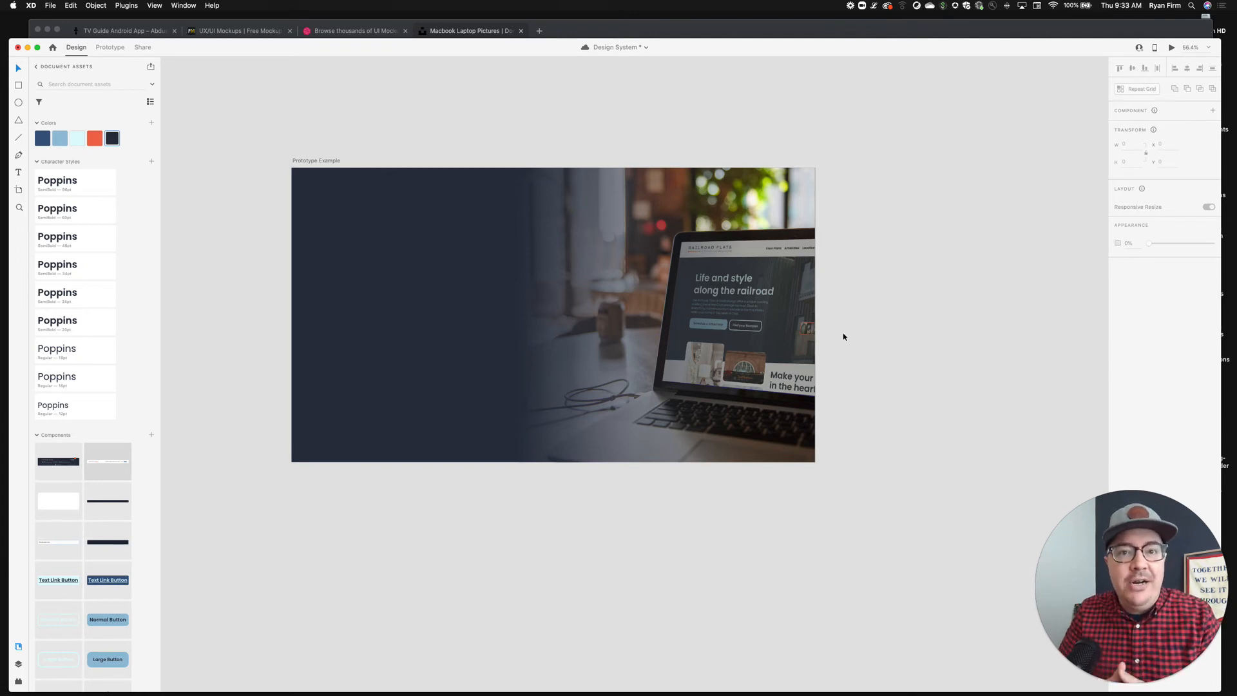
pyautogui.press('super+s')
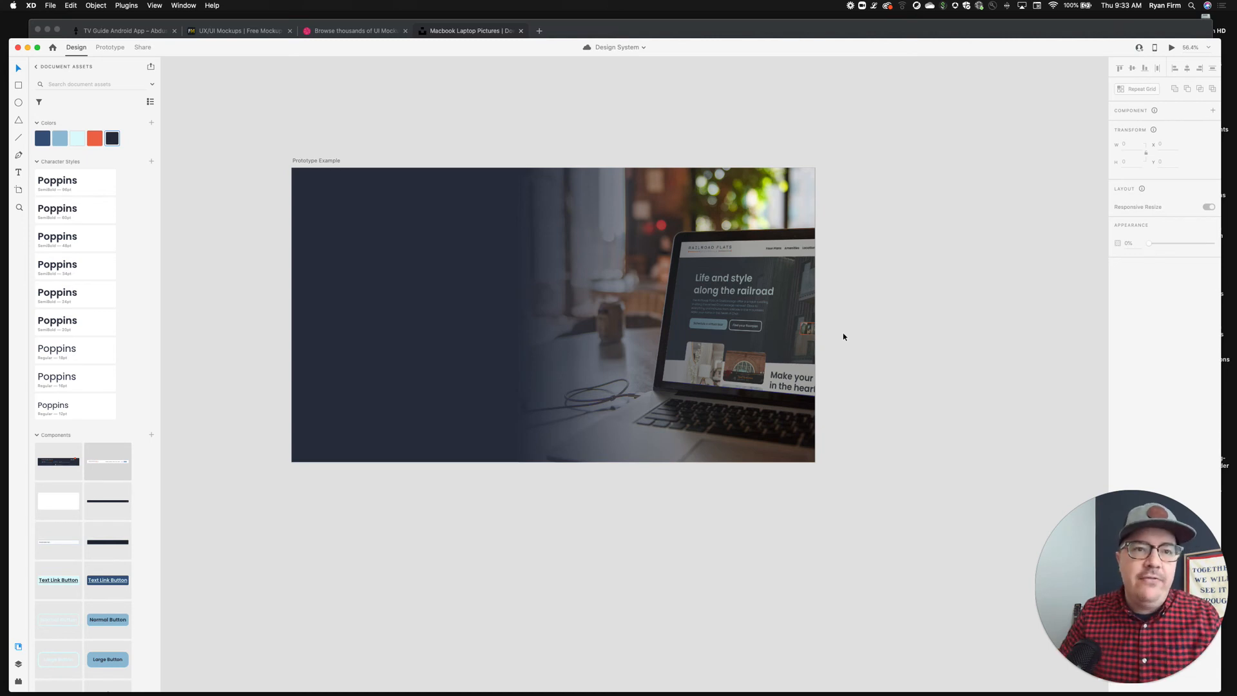
# Widen the gradient rectangle to the artboard's right edge so it covers the whole photo, and save the document.
pyautogui.click(540, 326)
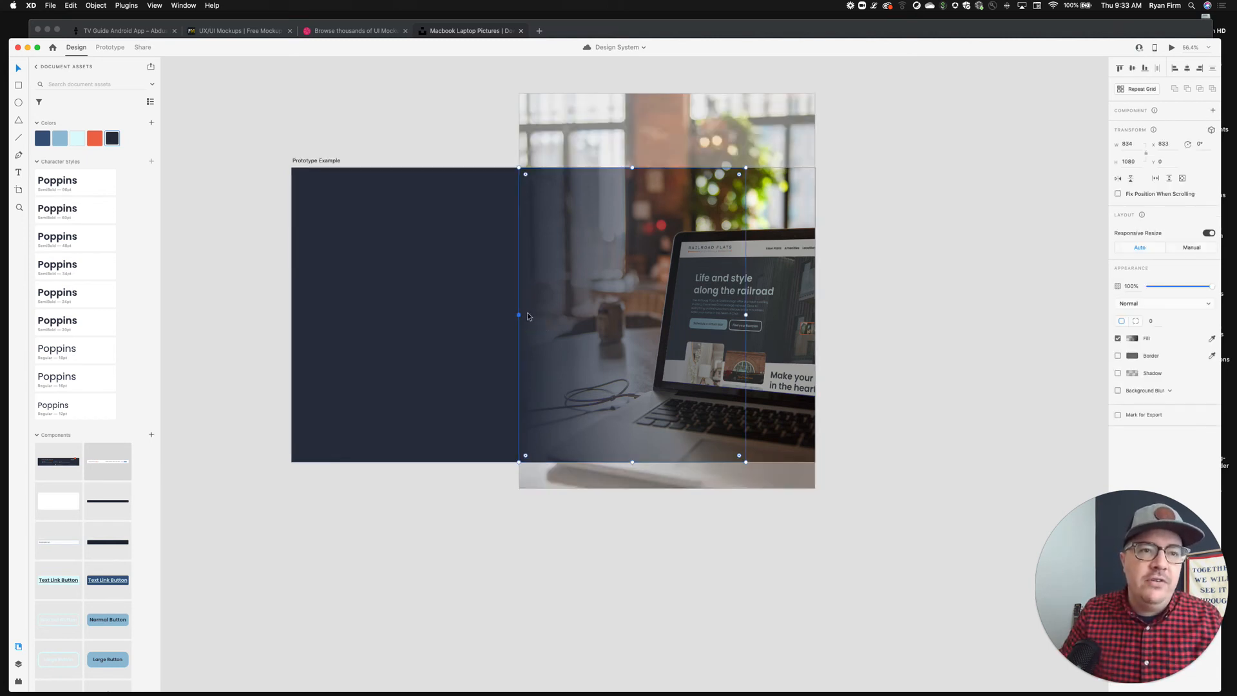
pyautogui.click(968, 236)
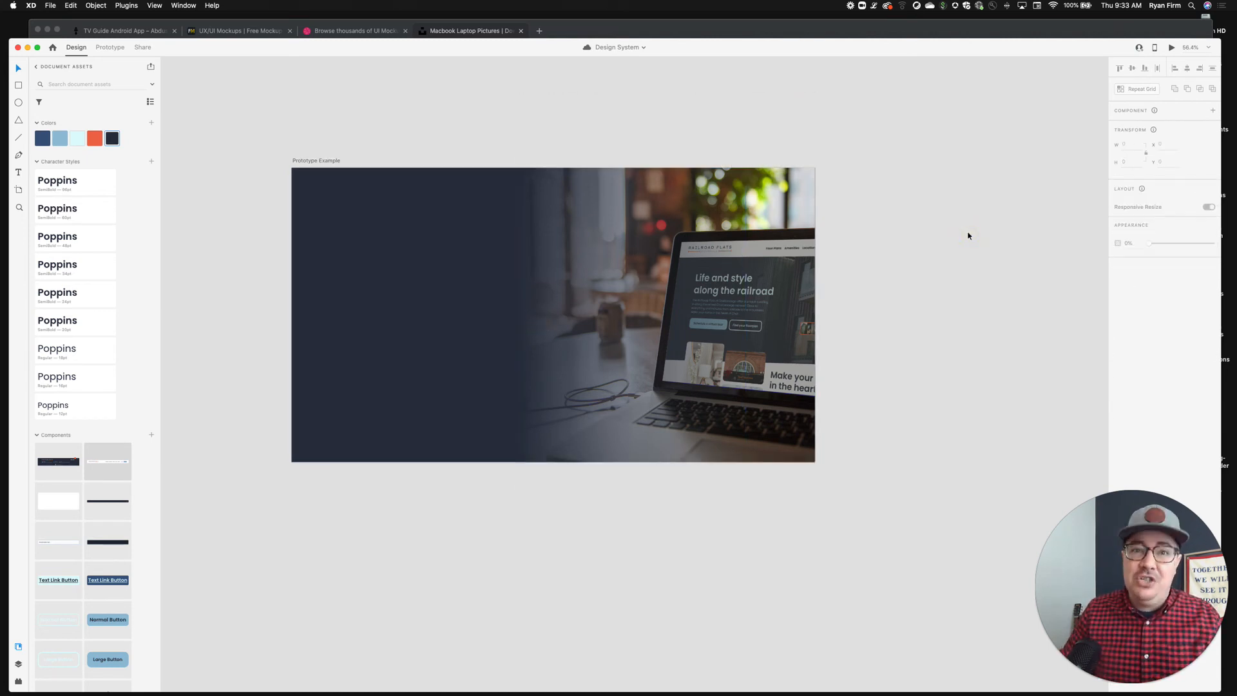
pyautogui.doubleClick(746, 301)
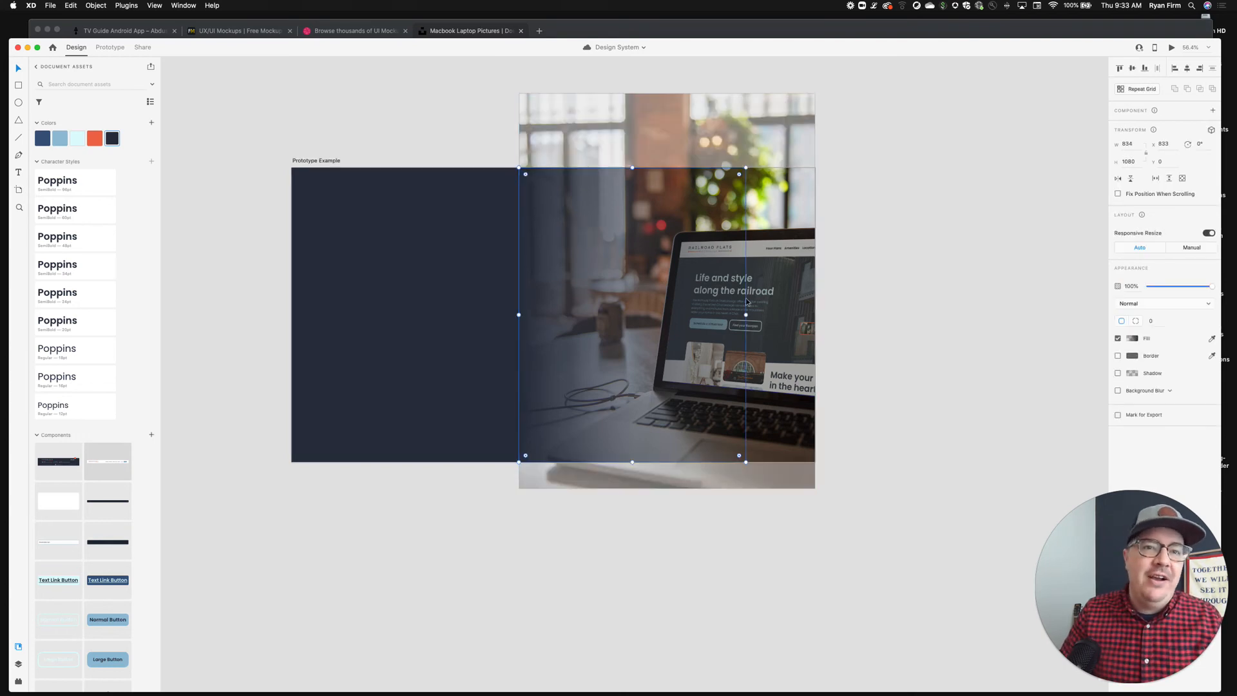
pyautogui.moveTo(746, 315); pyautogui.dragTo(816, 261)
pyautogui.click(904, 265)
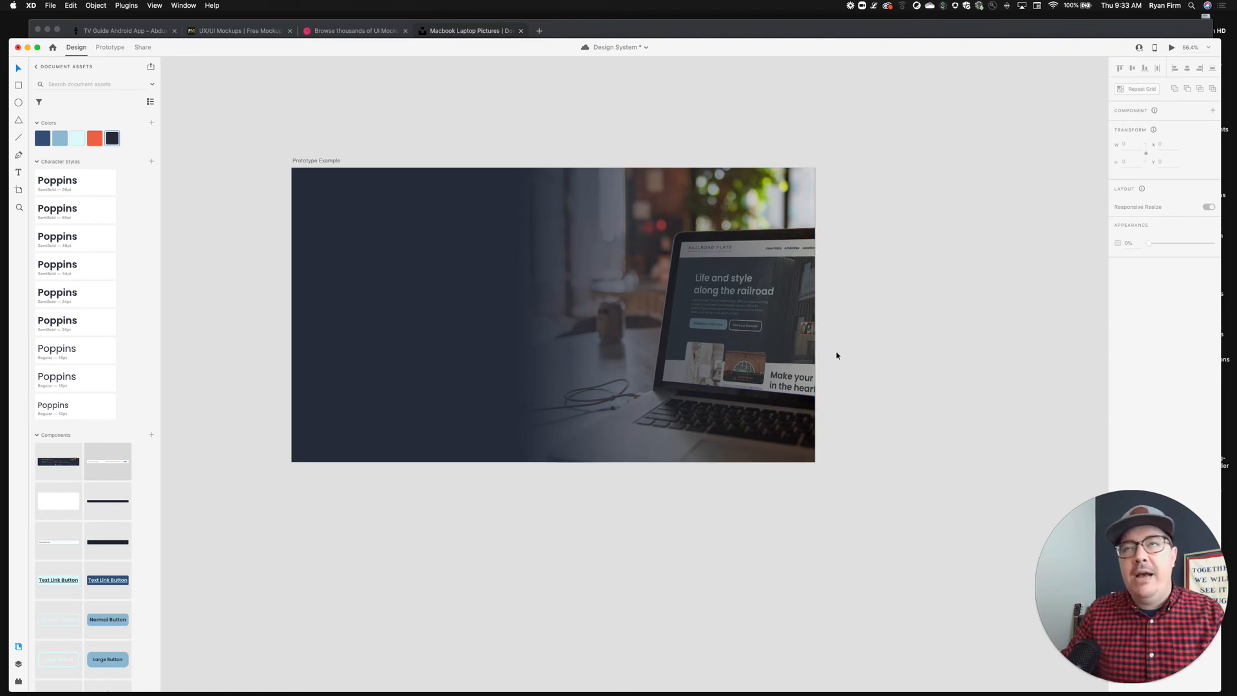
pyautogui.hscroll(2, 837, 355)
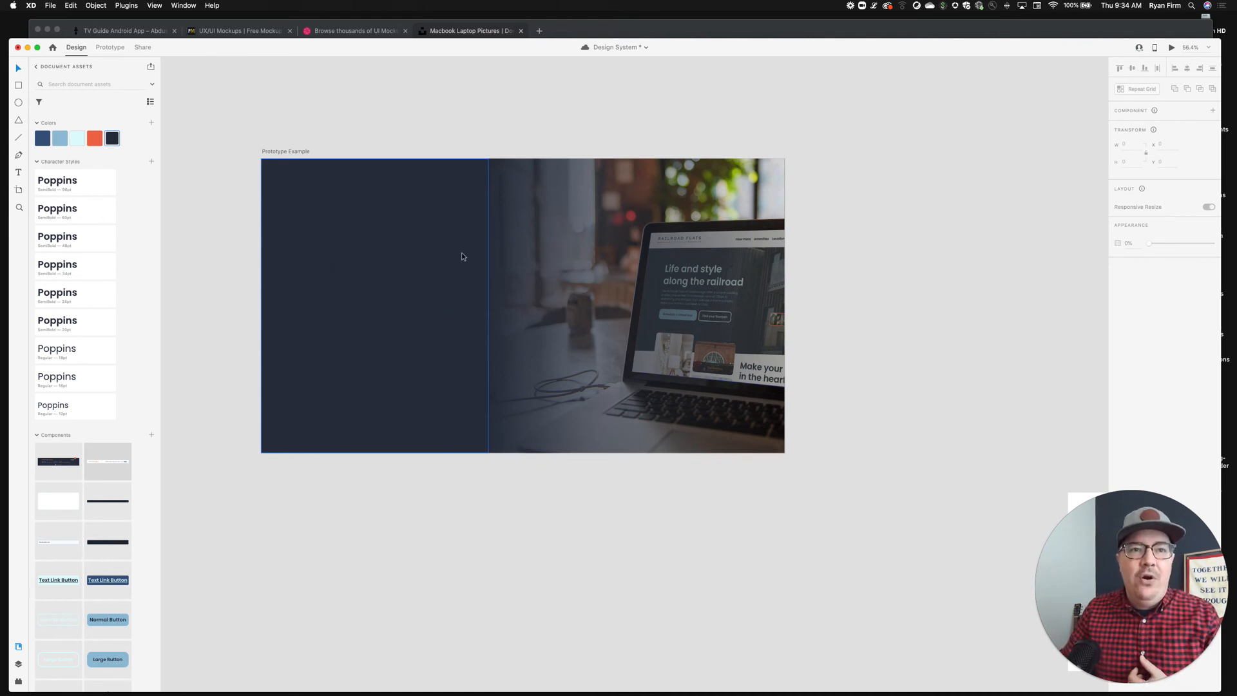
pyautogui.press('super+s')
pyautogui.scroll(-1, 451, 324)
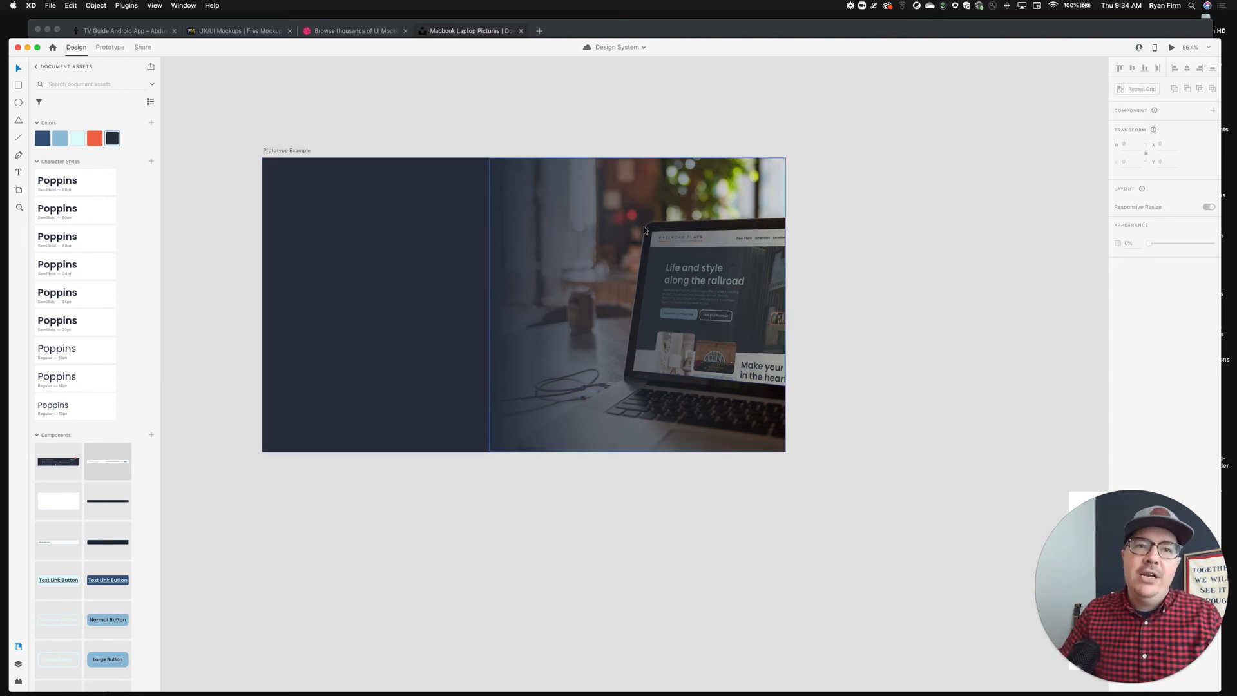
# Switch to Chrome and review the TV Guide portfolio page, the free-mockup.com UX/UI mockups, Dribbble's UI Mockup PSD shots and Unsplash's macbook laptop photos.
pyautogui.click(655, 32)
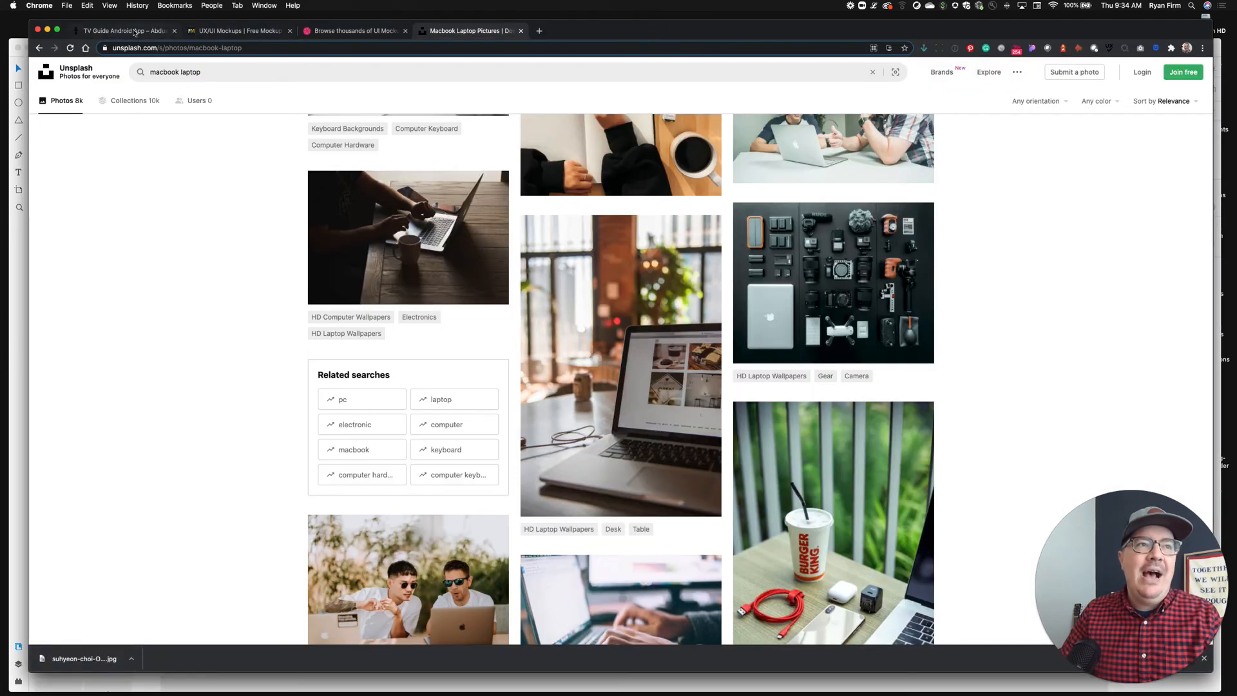
pyautogui.click(128, 31)
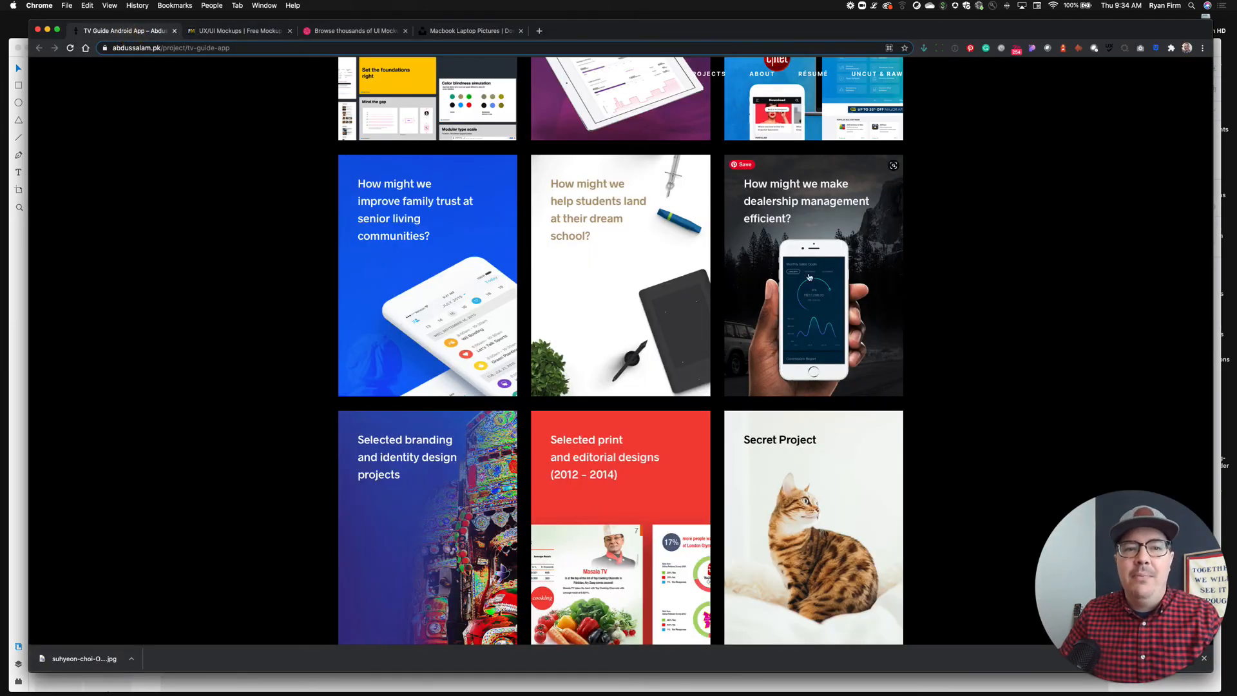
pyautogui.scroll(2, 728, 299)
pyautogui.scroll(15, 727, 298)
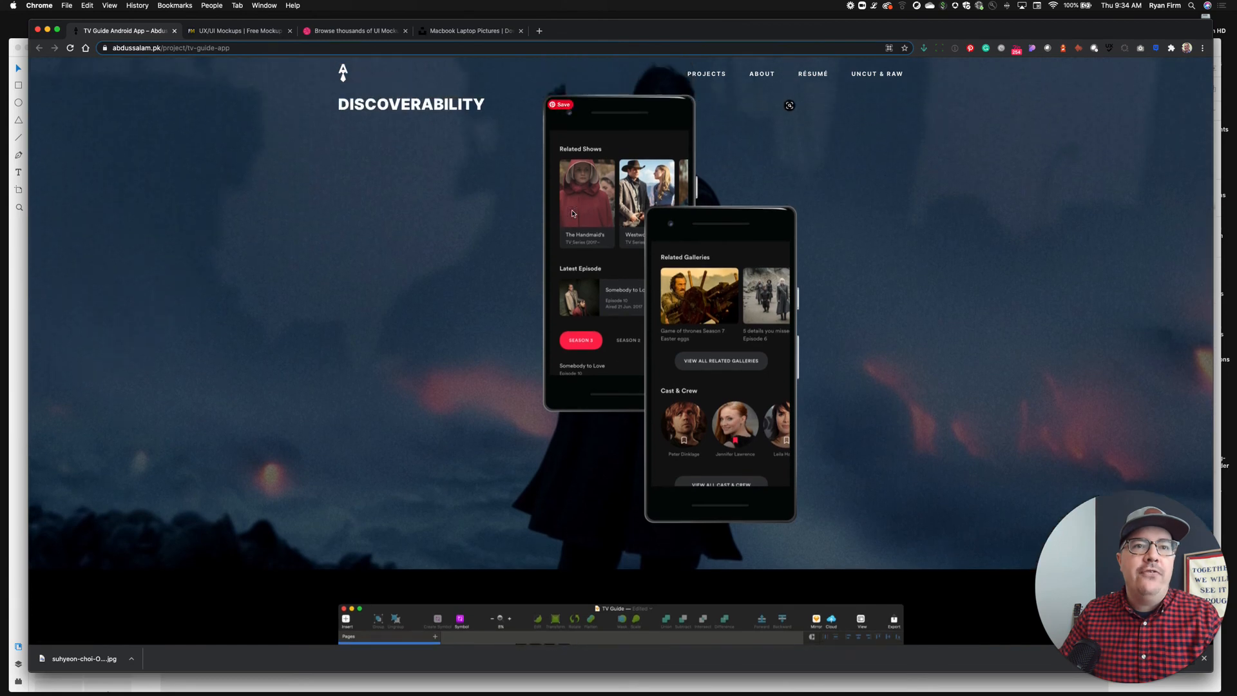
pyautogui.click(243, 30)
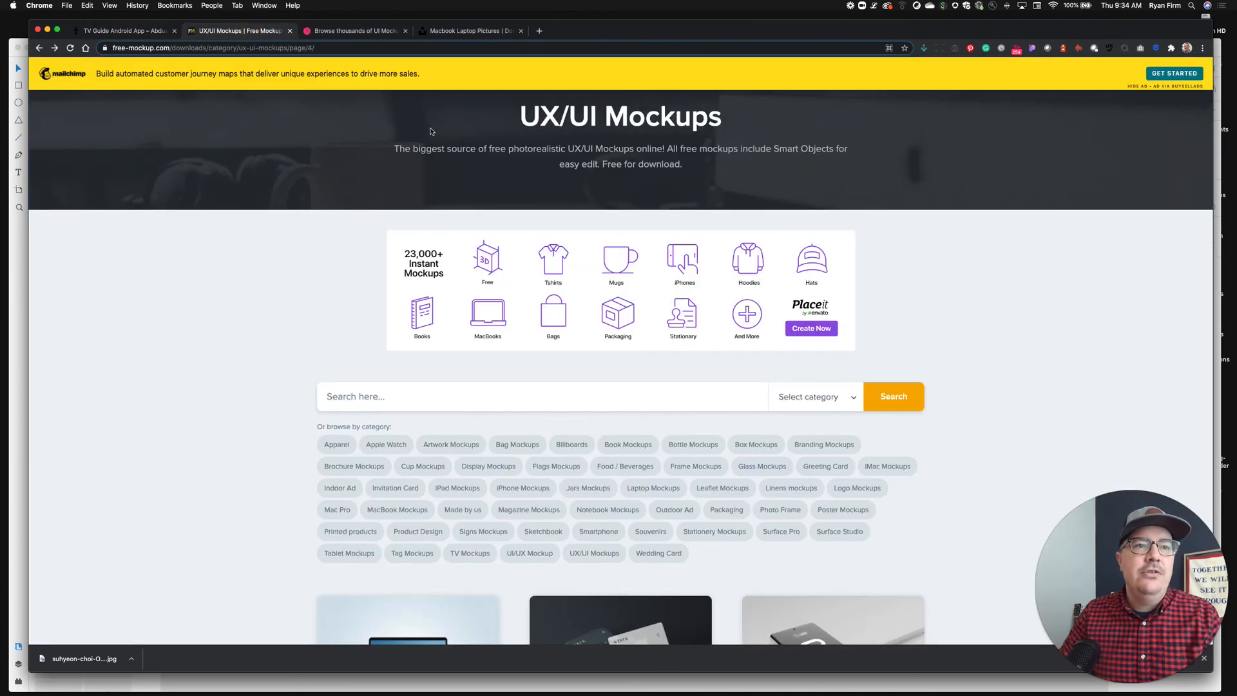
pyautogui.scroll(-5, 264, 315)
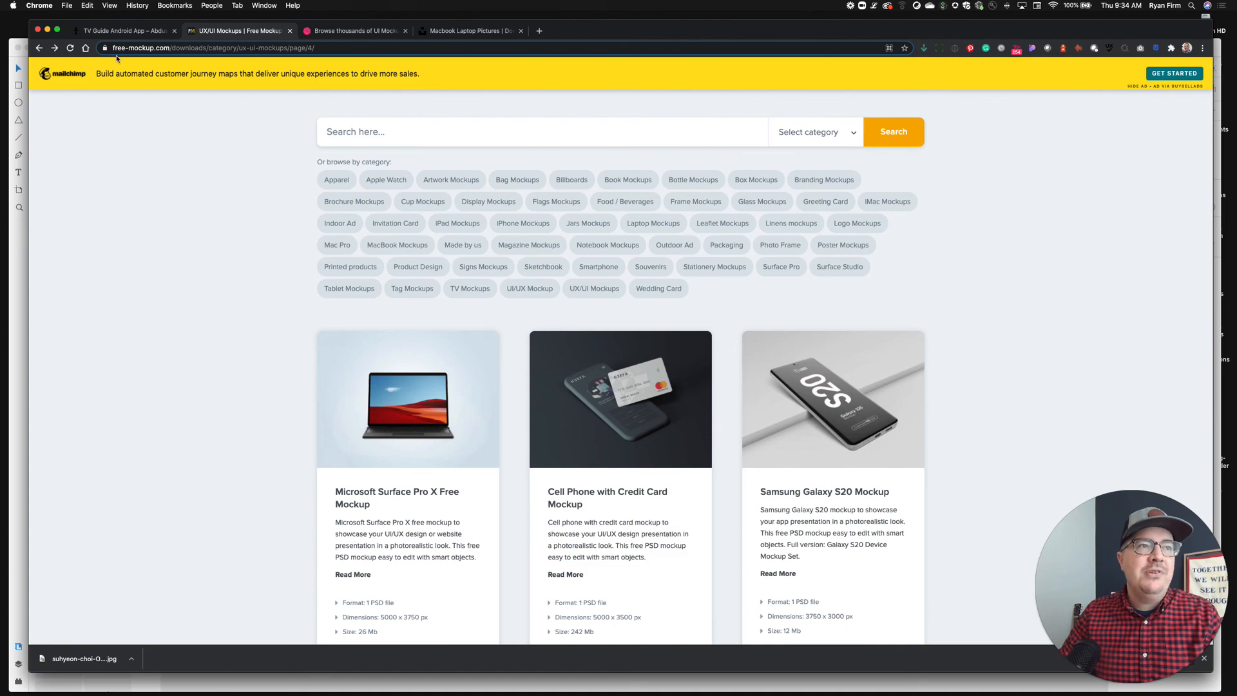
pyautogui.click(348, 30)
pyautogui.scroll(3, 395, 152)
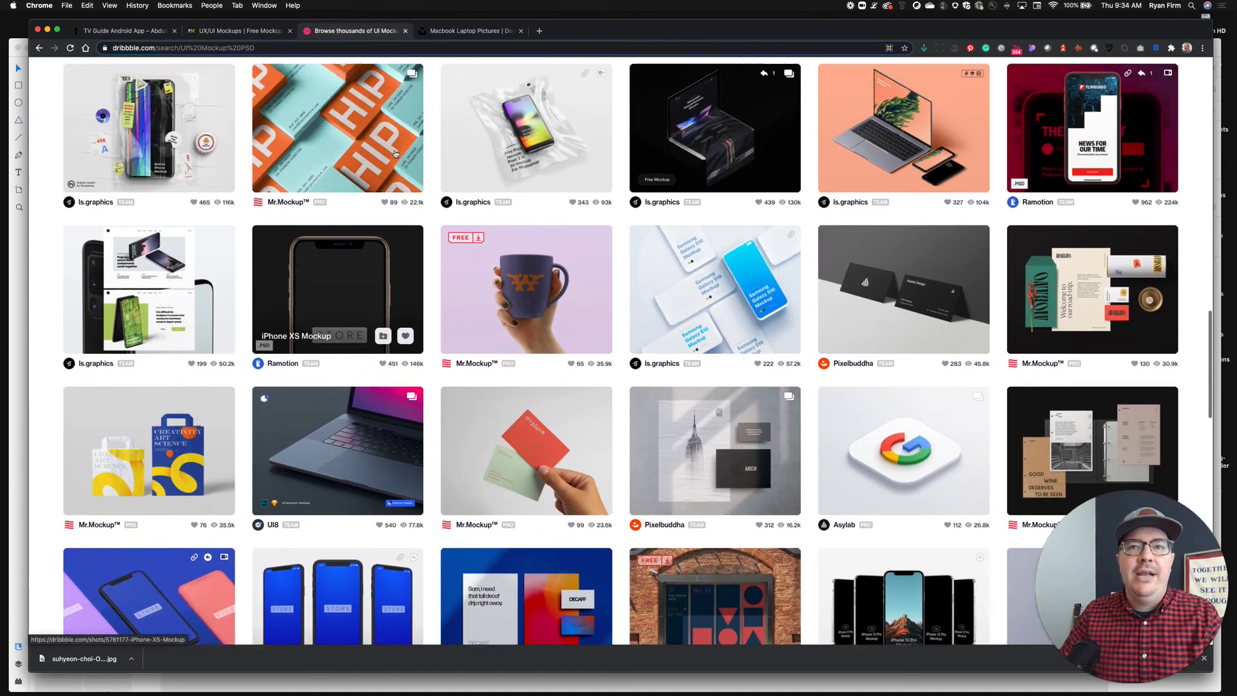
pyautogui.scroll(20, 395, 152)
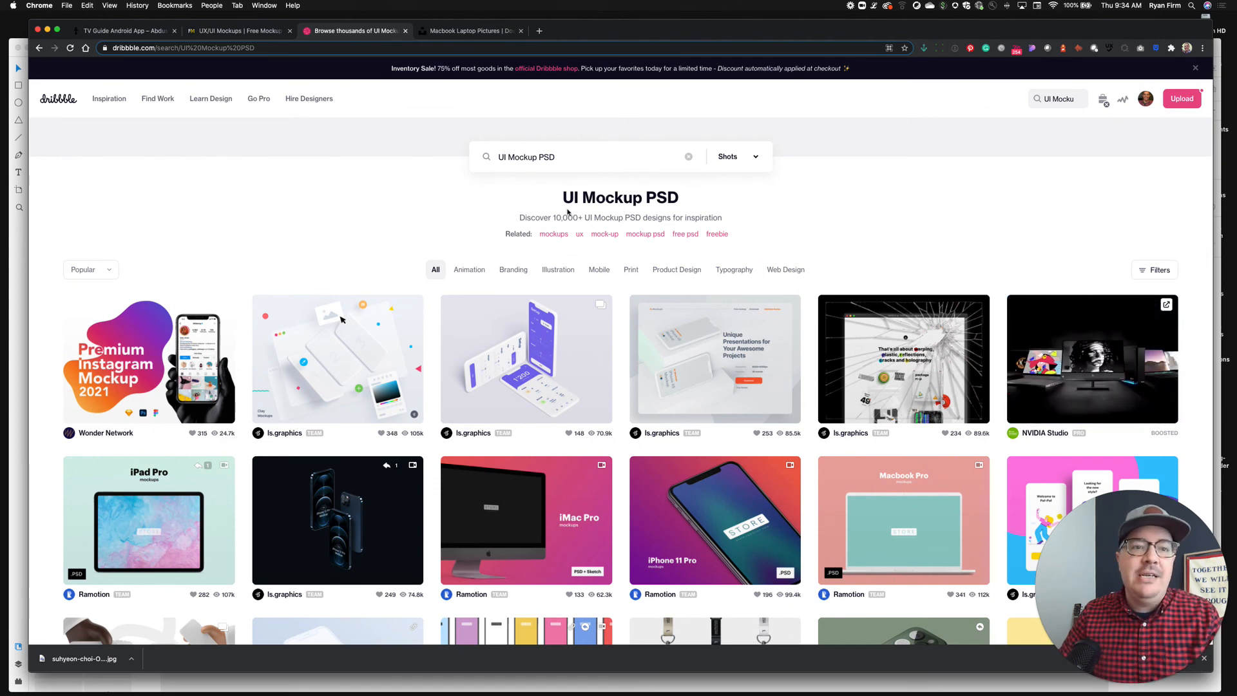
pyautogui.scroll(-2, 845, 385)
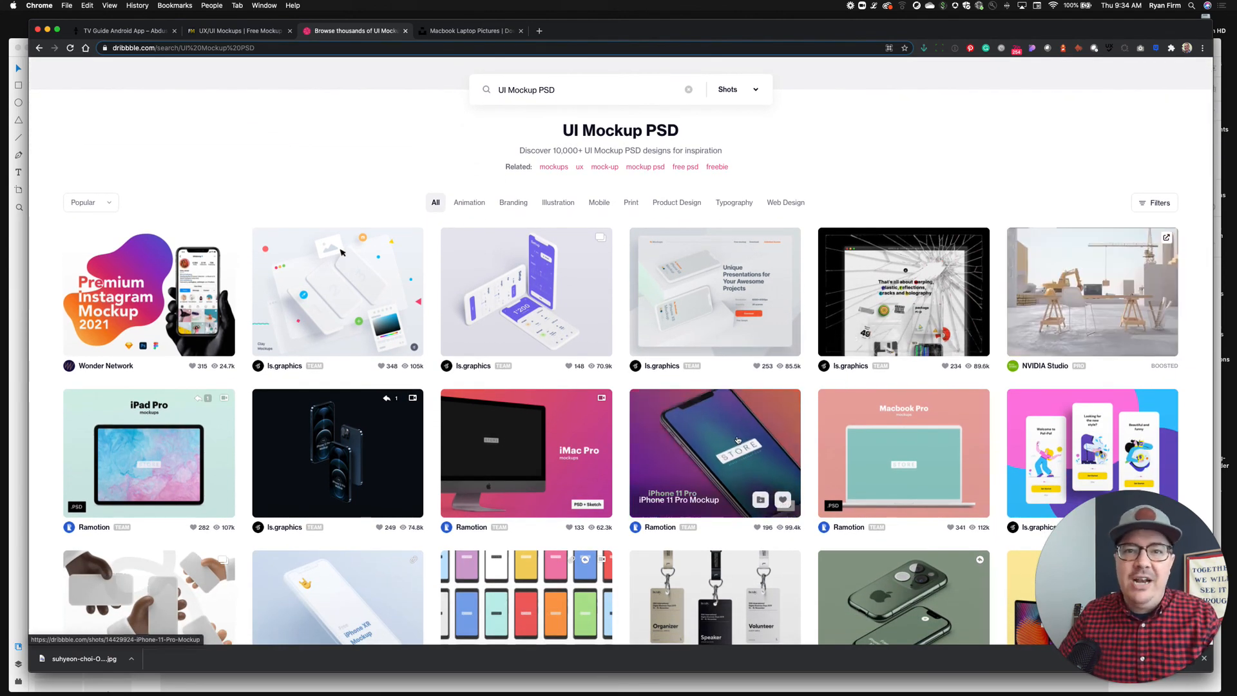
pyautogui.click(461, 33)
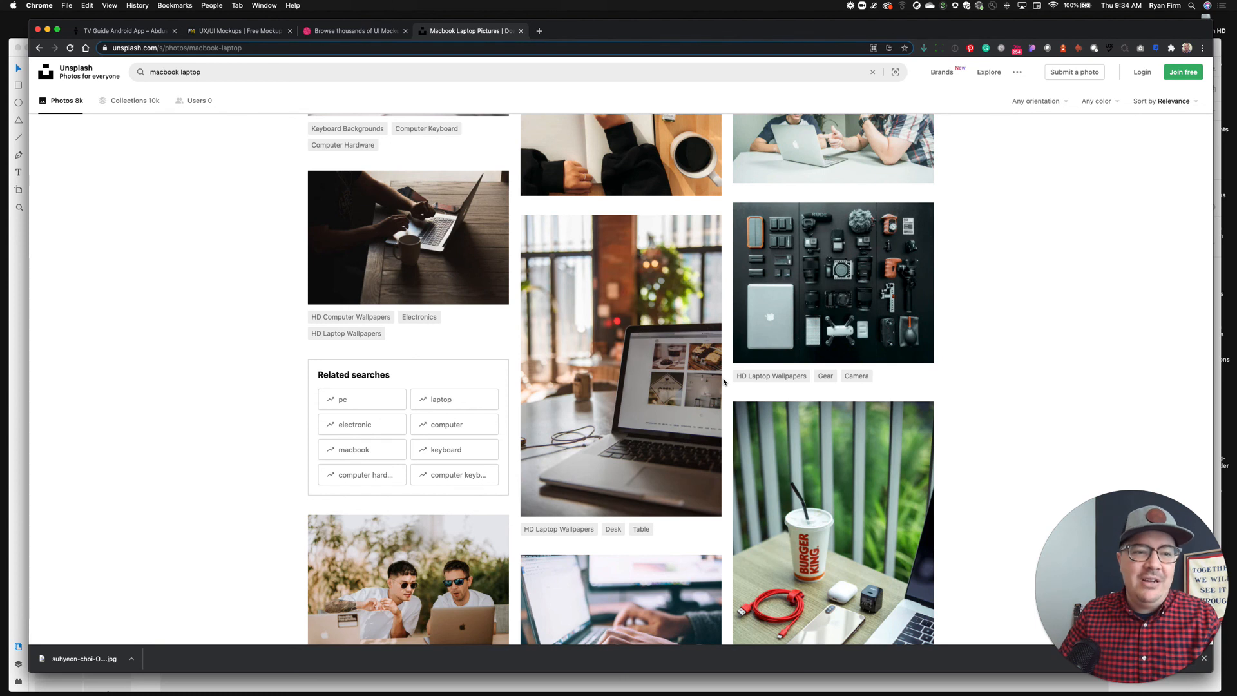
pyautogui.scroll(-3, 723, 381)
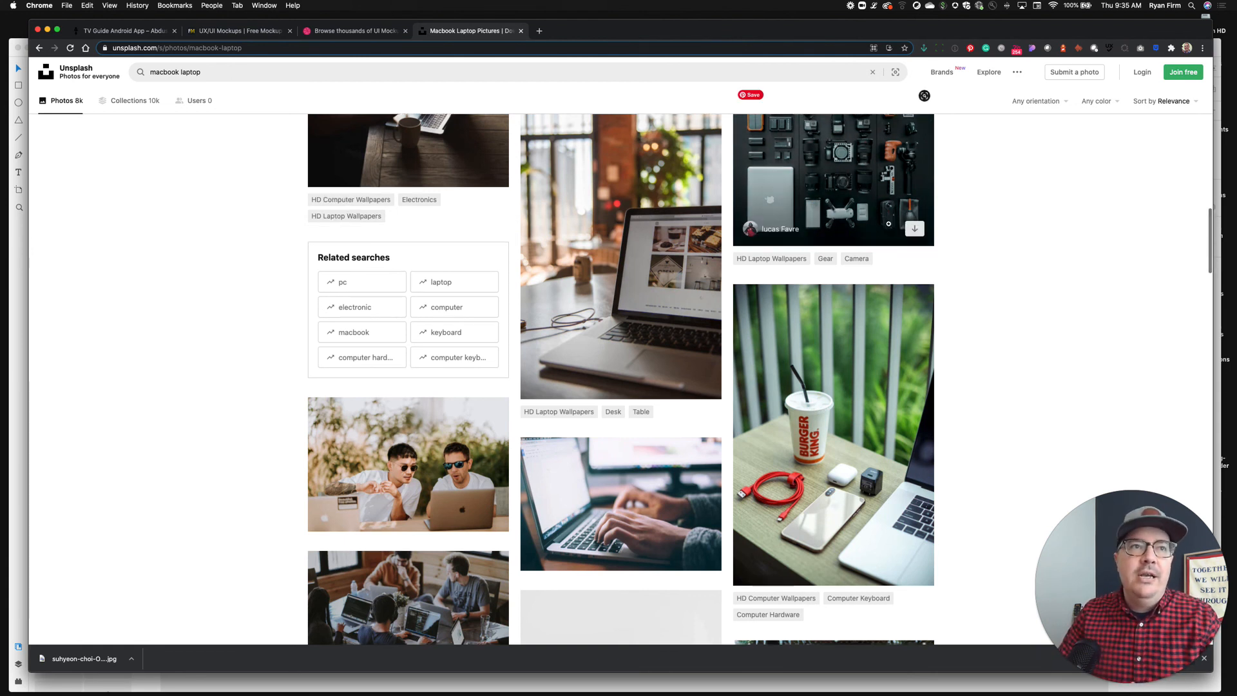
# Bring up the TV Guide portfolio page again and return to the Prototype Example artboard in Adobe XD.
pyautogui.click(124, 31)
pyautogui.click(22, 243)
pyautogui.click(851, 203)
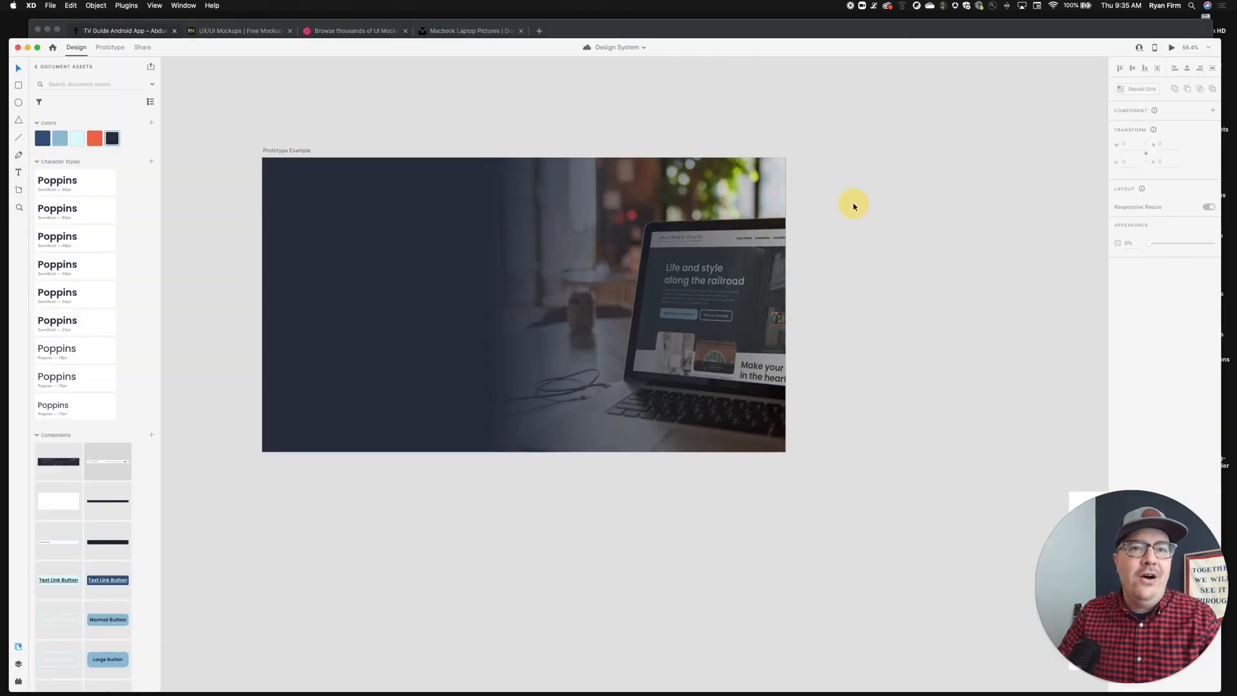